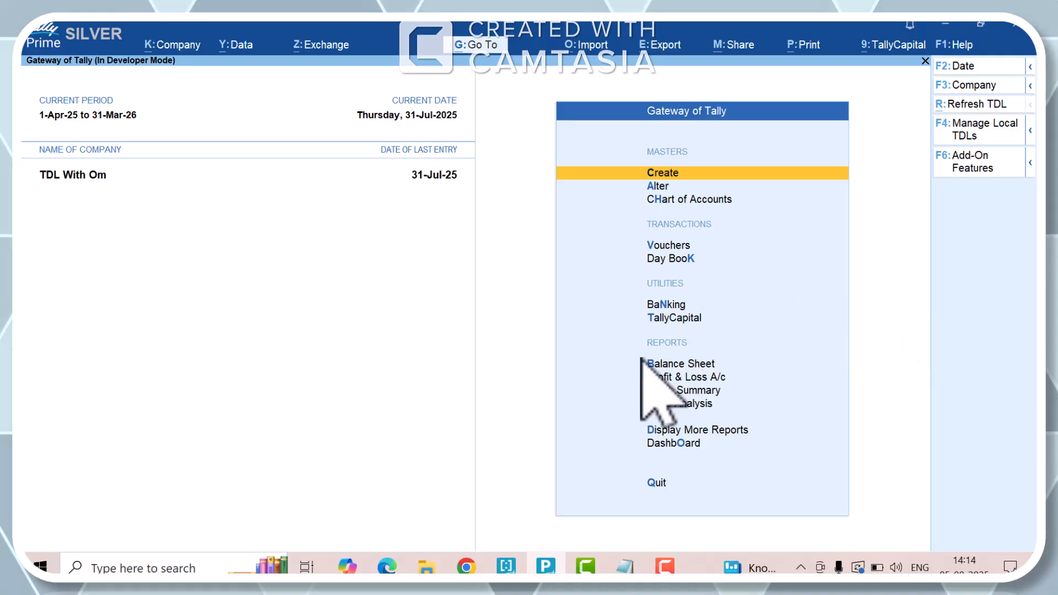
# - Switch to Notepad and review the feature list line by line, from Register Export to Multipe Discount / Offers
pyautogui.click(625, 566)
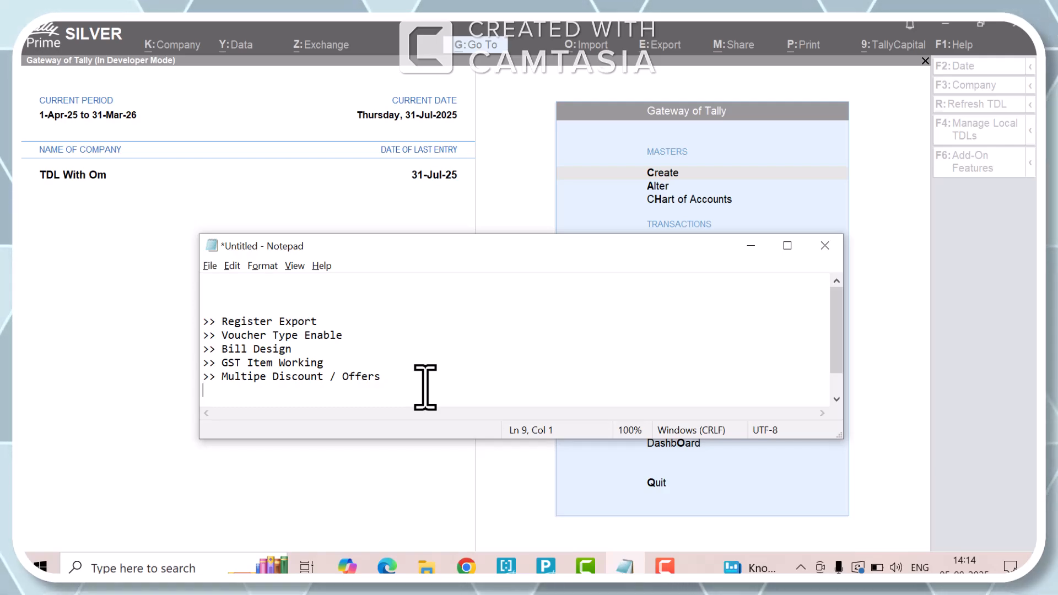
pyautogui.press('Up')
pyautogui.press('Up')
pyautogui.press('Up')
pyautogui.press('Up')
pyautogui.press('Up')
pyautogui.hotkey('shift', 'End')
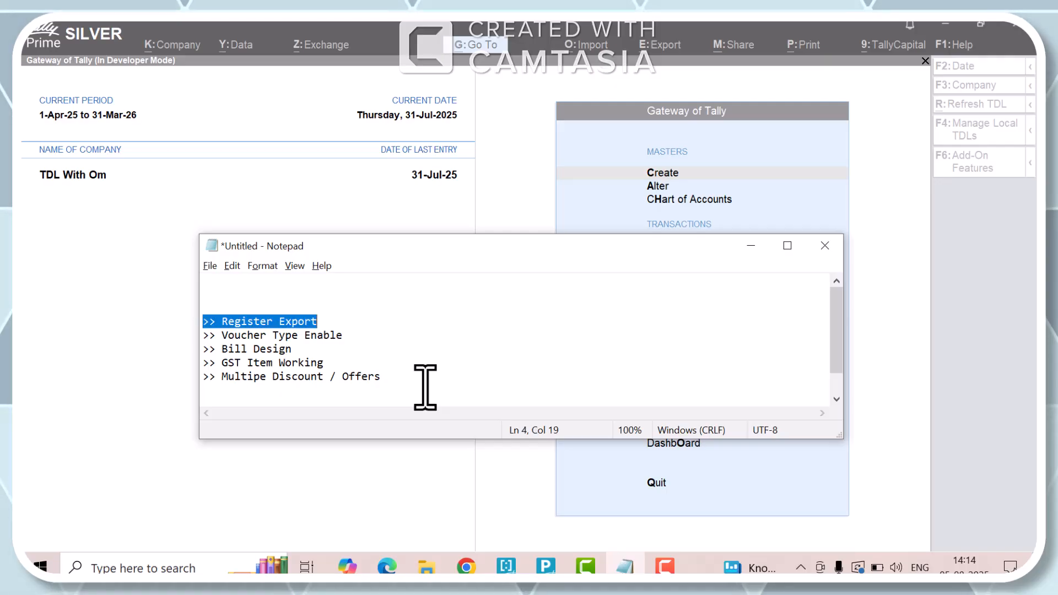
pyautogui.press('End')
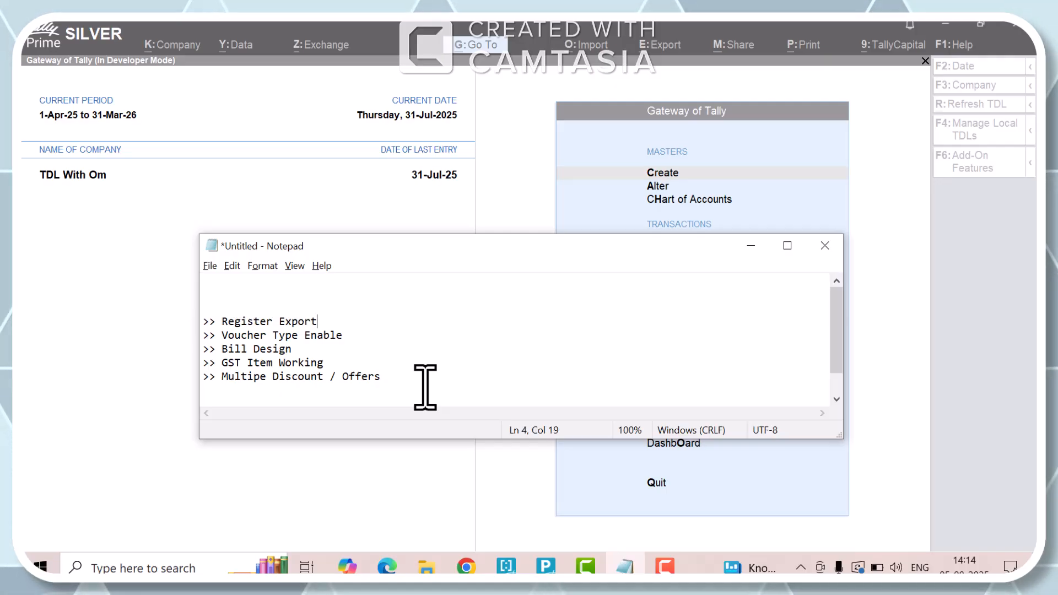
pyautogui.hotkey('shift', 'Home')
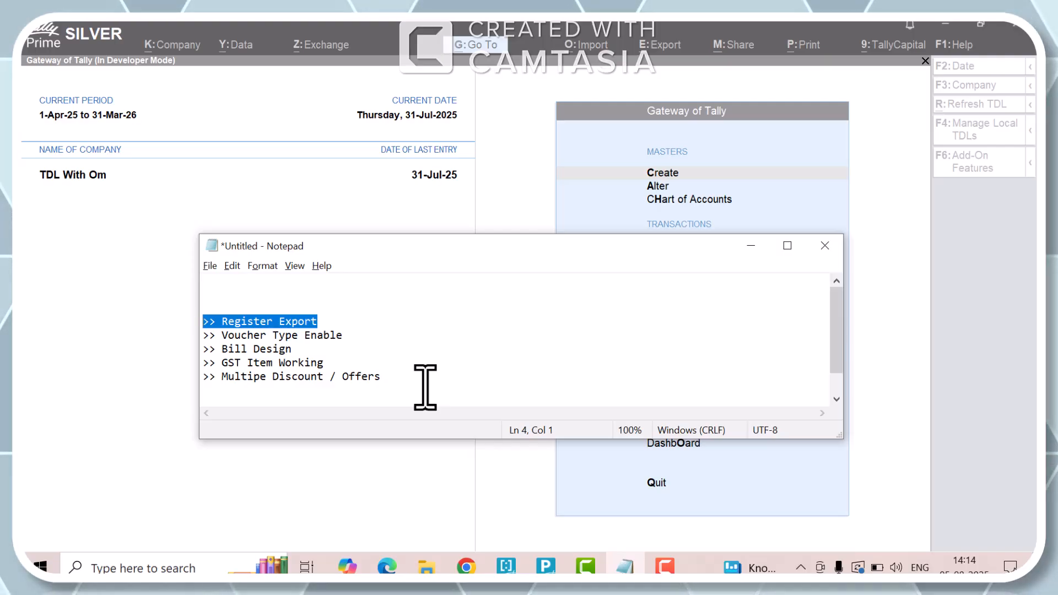
pyautogui.press('Down')
pyautogui.hotkey('shift', 'End')
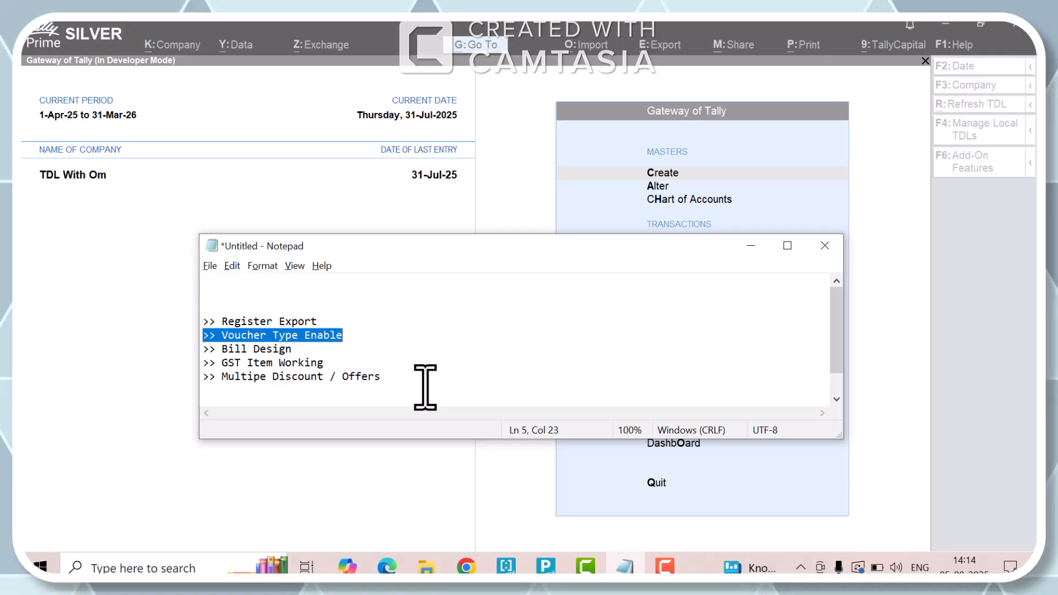
pyautogui.press('Down')
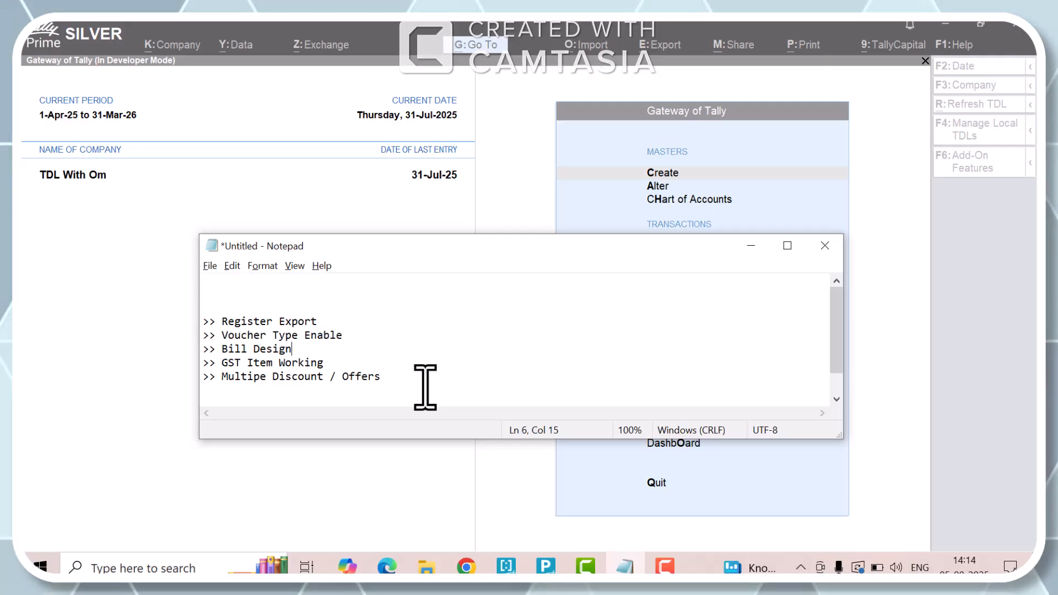
pyautogui.hotkey('shift', 'Home')
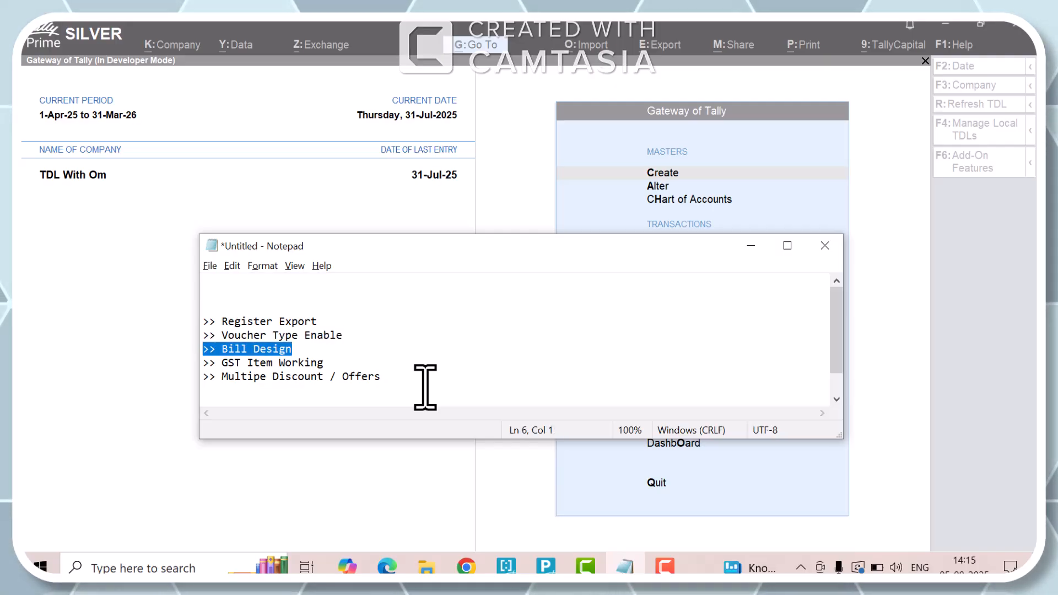
pyautogui.press('Down')
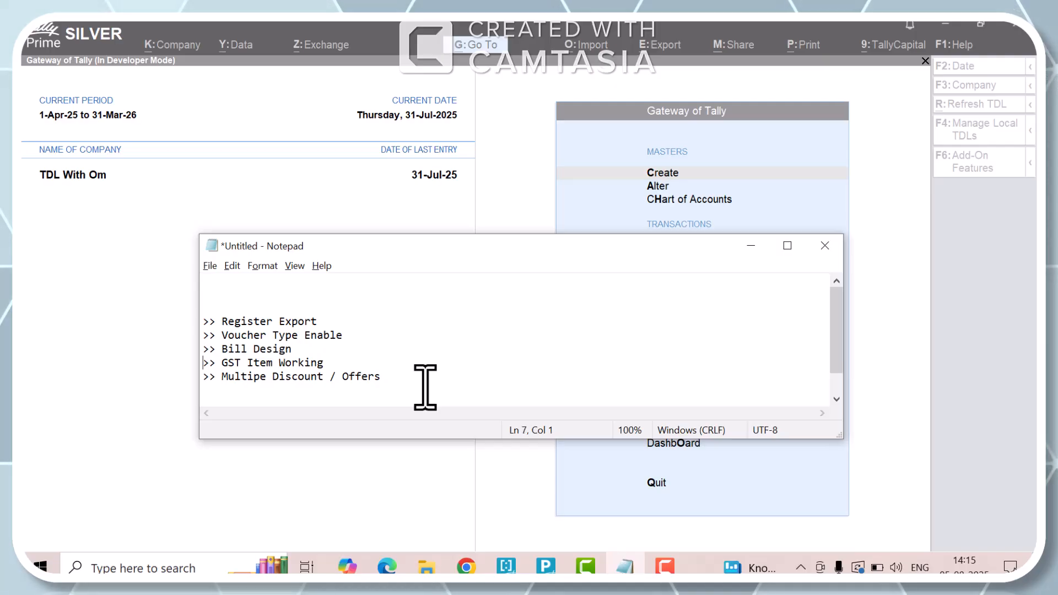
pyautogui.hotkey('shift', 'End')
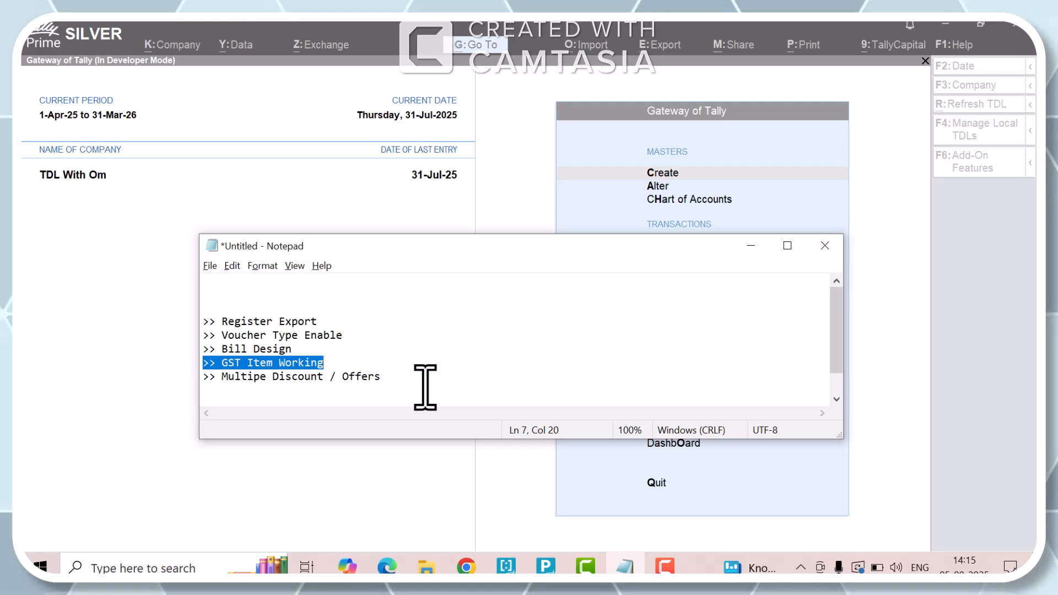
pyautogui.press('Down')
pyautogui.press('Home')
pyautogui.hotkey('shift', 'End')
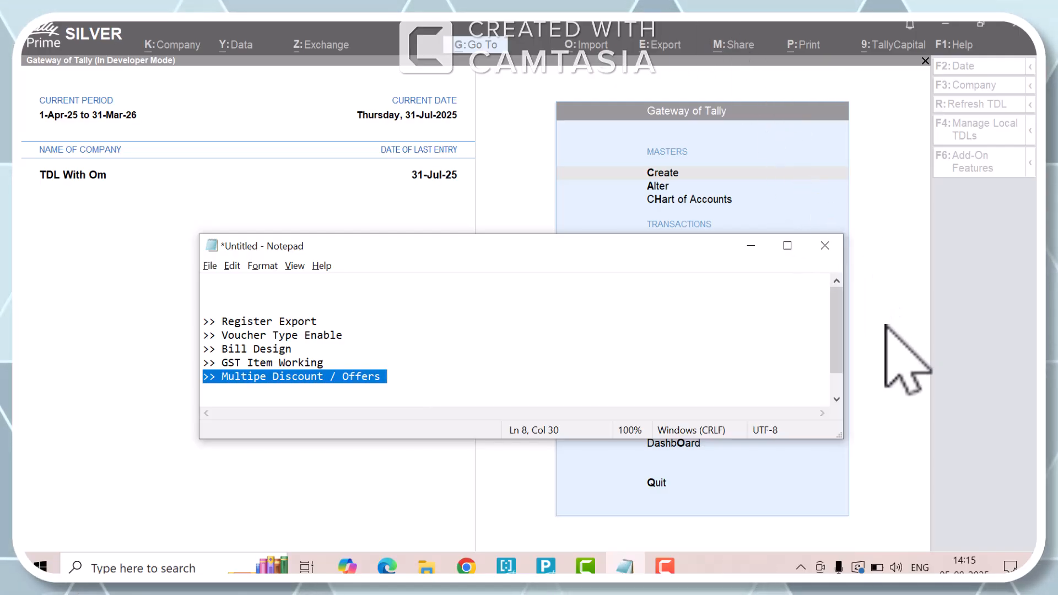
# - Return to TallyPrime and accept the add-on features with Enable Ledger Wise Discount set to Yes
pyautogui.click(918, 380)
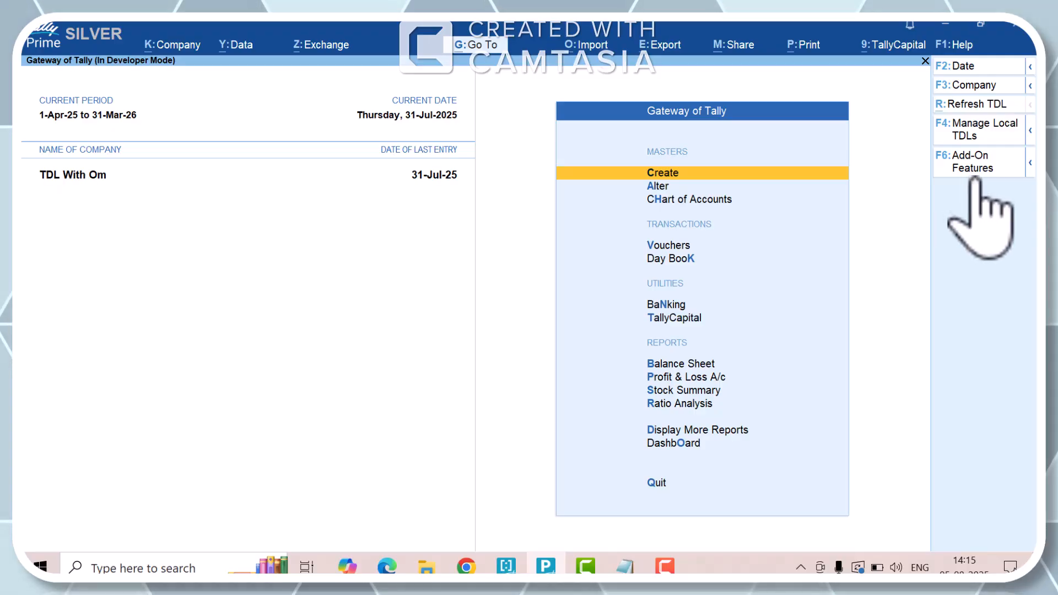
pyautogui.click(973, 168)
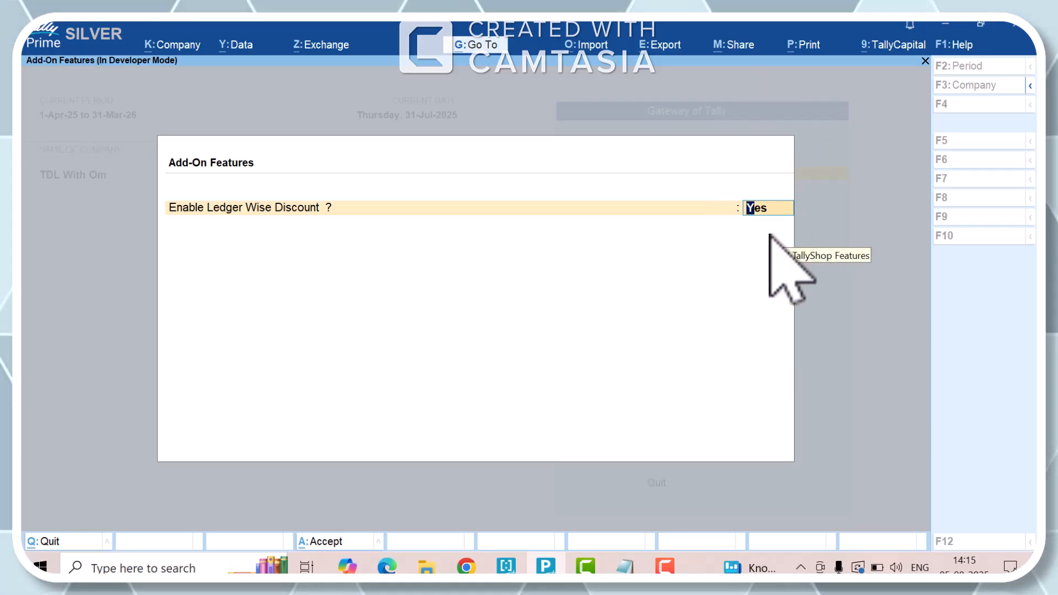
pyautogui.press('Return')
# - Bring up the list of voucher types for master alteration
pyautogui.press('Return')
pyautogui.press('Down')
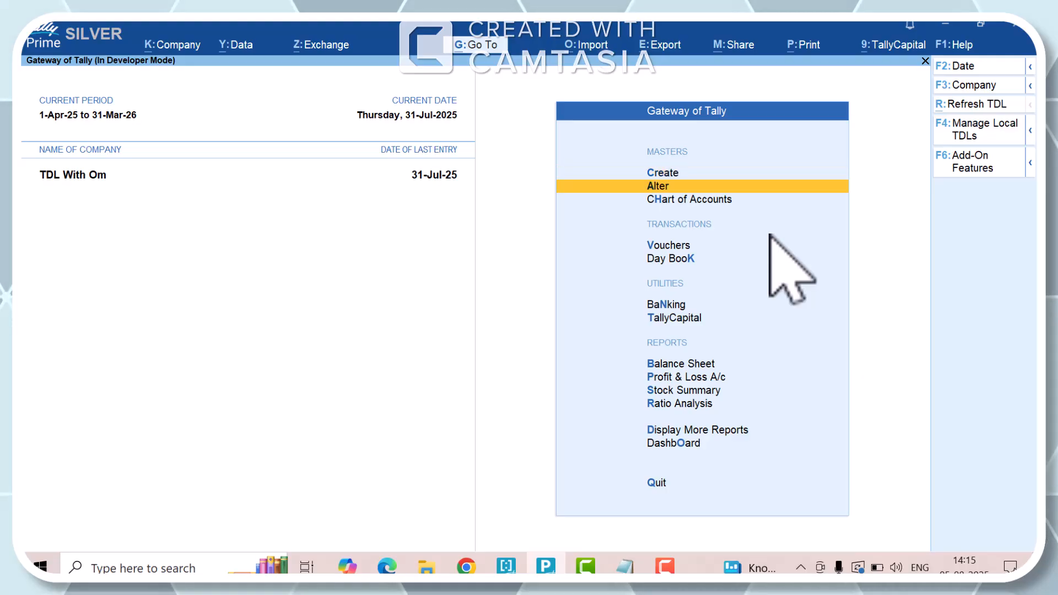
pyautogui.press('Return')
pyautogui.press('Down')
pyautogui.press('Down')
pyautogui.press('Down')
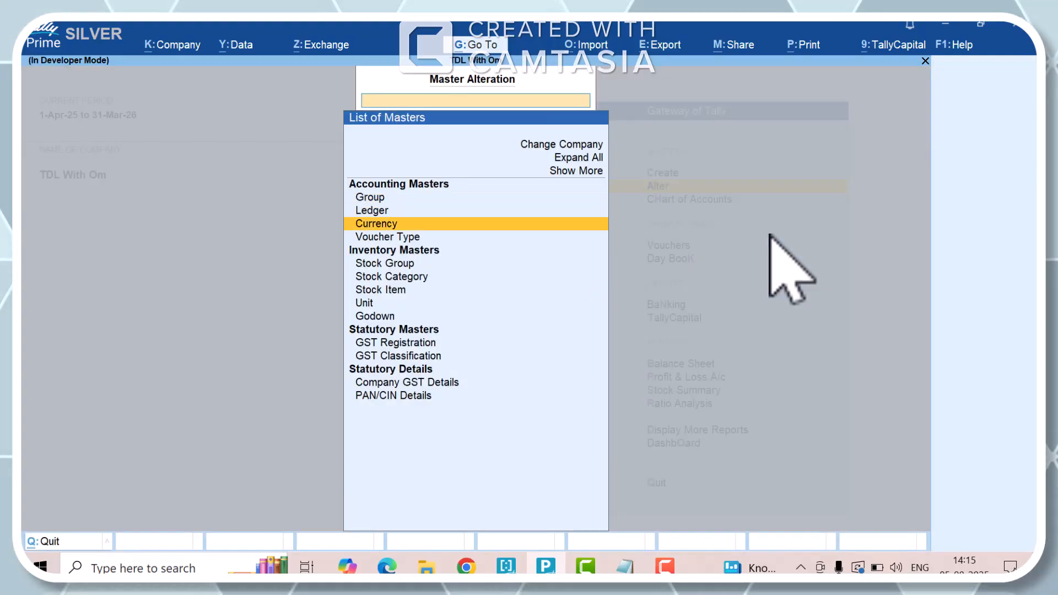
pyautogui.press('Return')
pyautogui.press('Down')
pyautogui.press('Down')
pyautogui.press('Down')
pyautogui.press('Down')
pyautogui.press('Down')
pyautogui.press('Down')
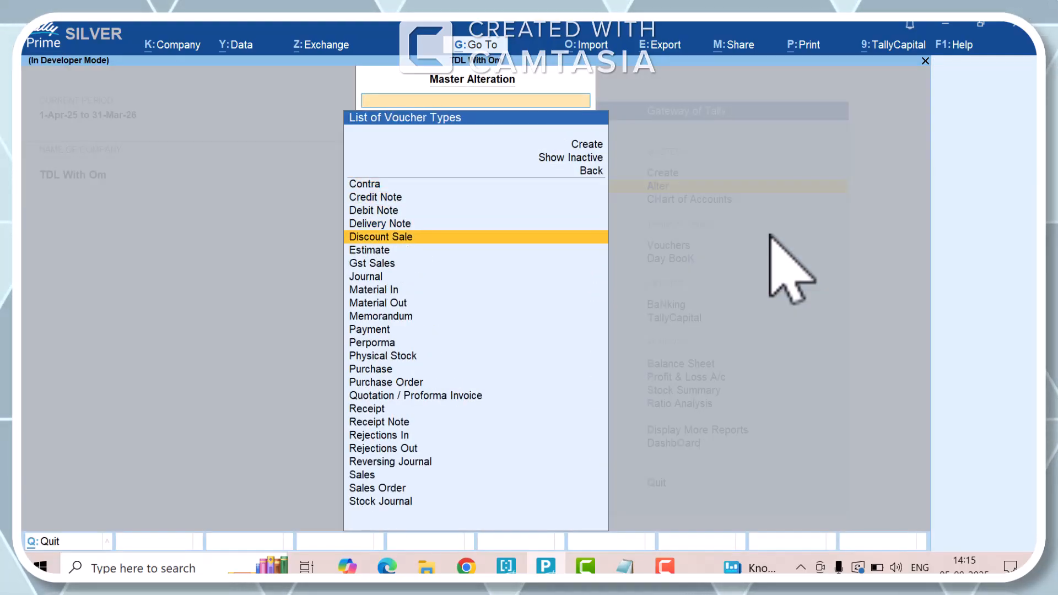
# - Filter the voucher types by "Sa" and open Discount Sale for alteration
pyautogui.write('Sa')
pyautogui.press('Down')
pyautogui.press('Up')
pyautogui.press('Up')
pyautogui.press('Up')
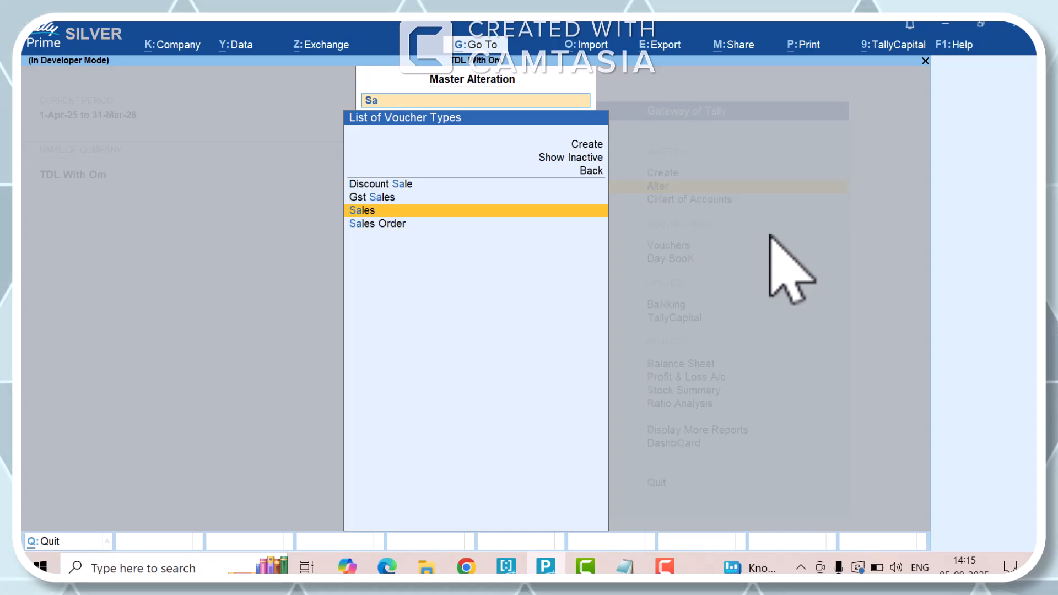
pyautogui.press('Down')
pyautogui.press('Down')
pyautogui.press('Up')
pyautogui.press('Up')
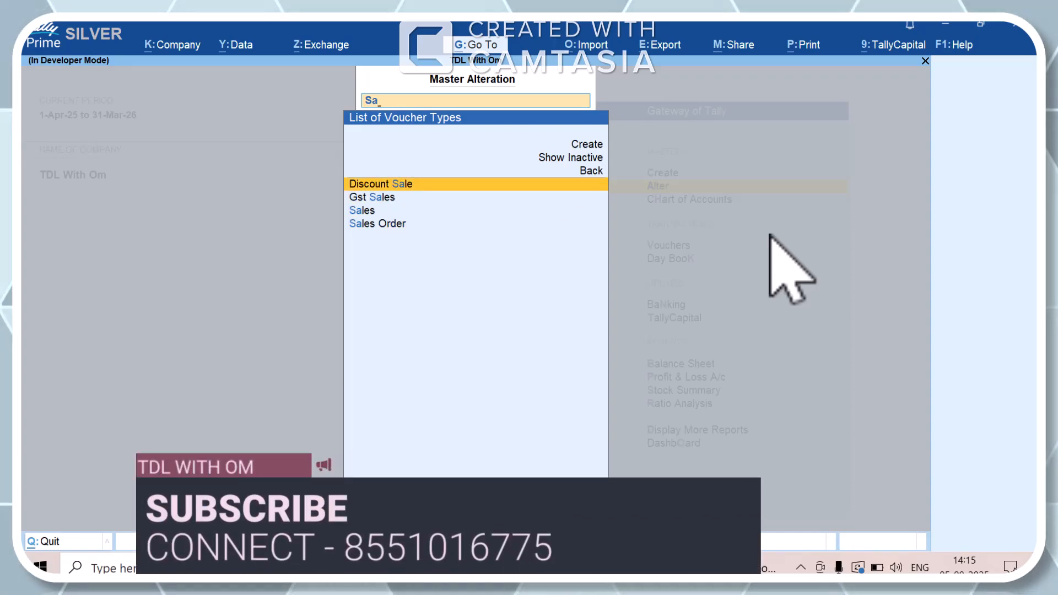
pyautogui.press('Down')
pyautogui.press('Down')
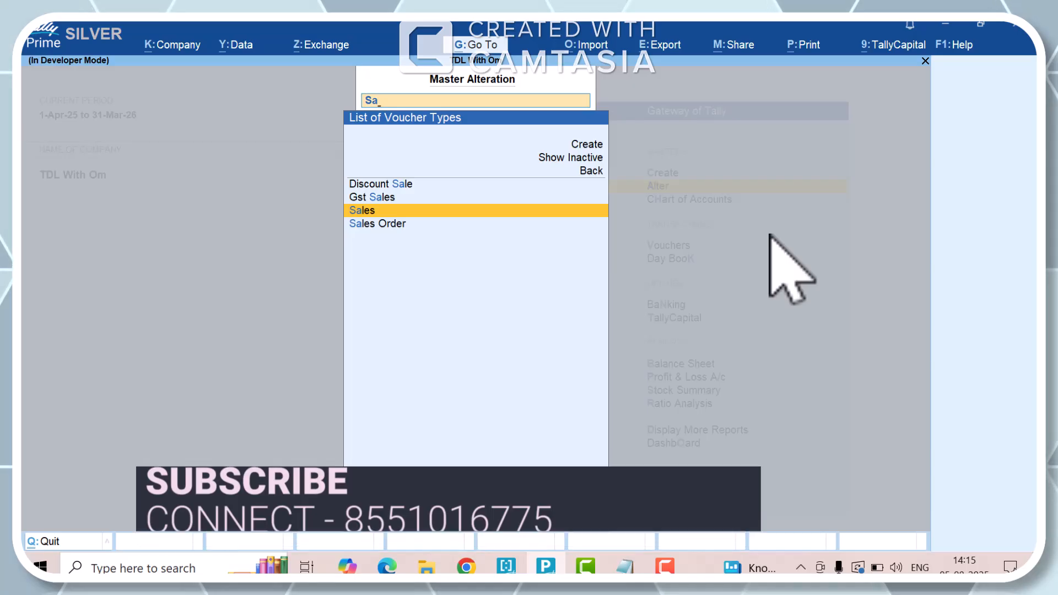
pyautogui.press('Up')
pyautogui.press('Up')
pyautogui.press('Up')
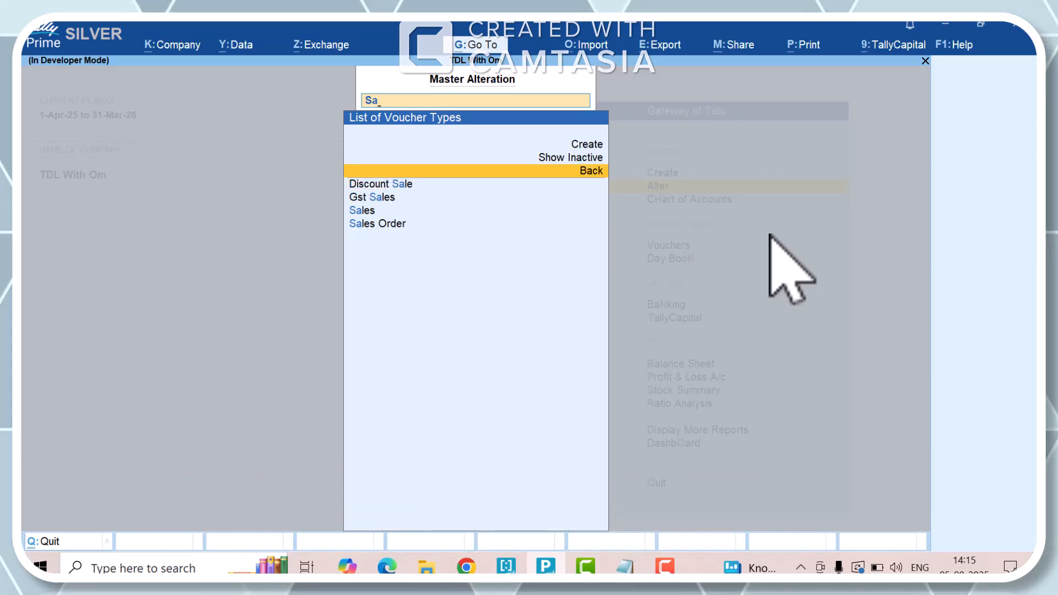
pyautogui.press('Down')
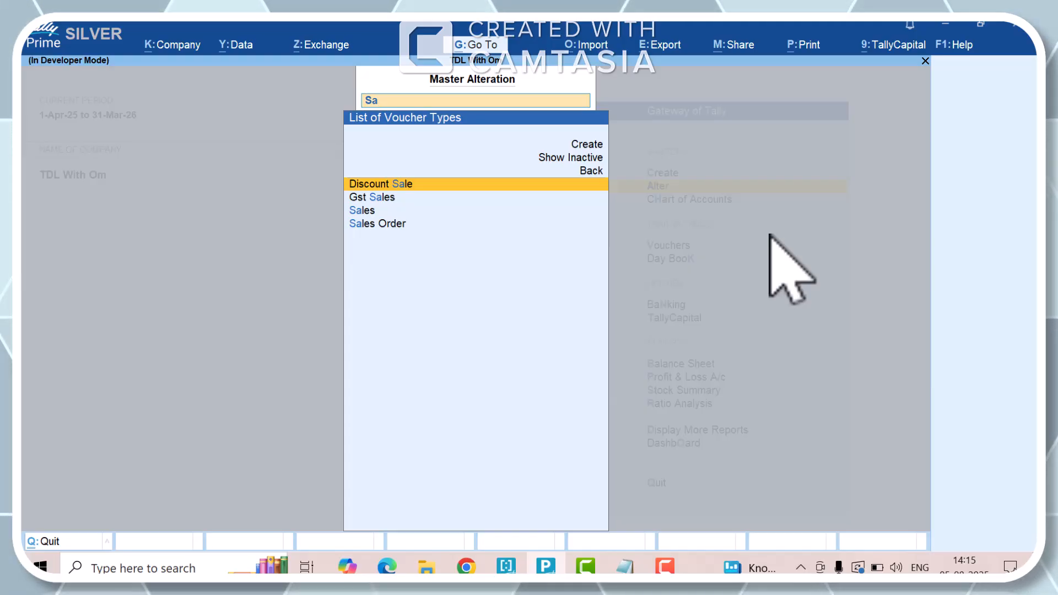
pyautogui.press('Return')
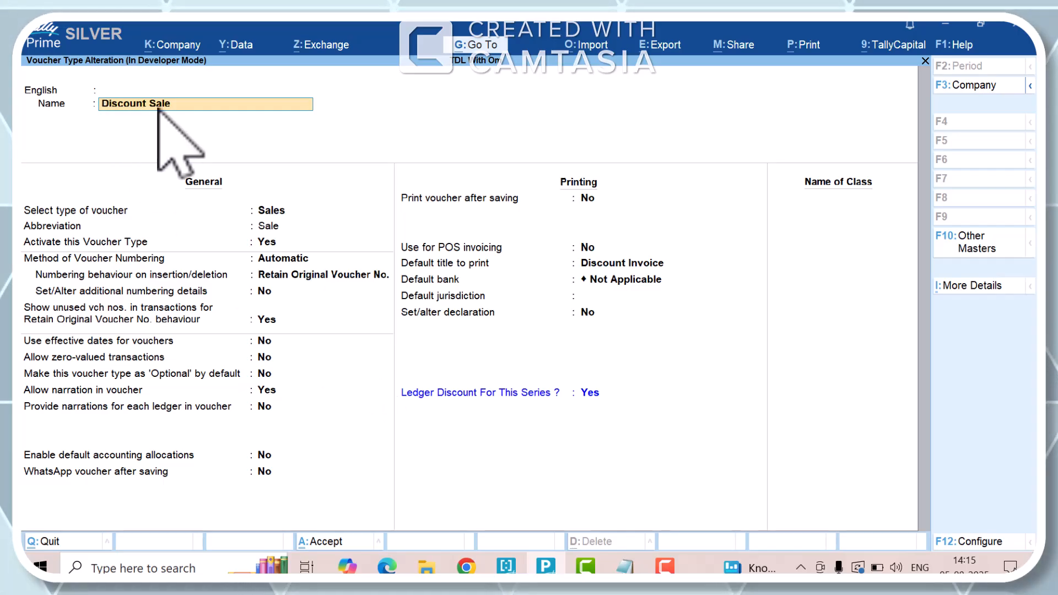
# - Keep Ledger Discount For This Series at Yes and save the Discount Sale voucher type
pyautogui.click(586, 393)
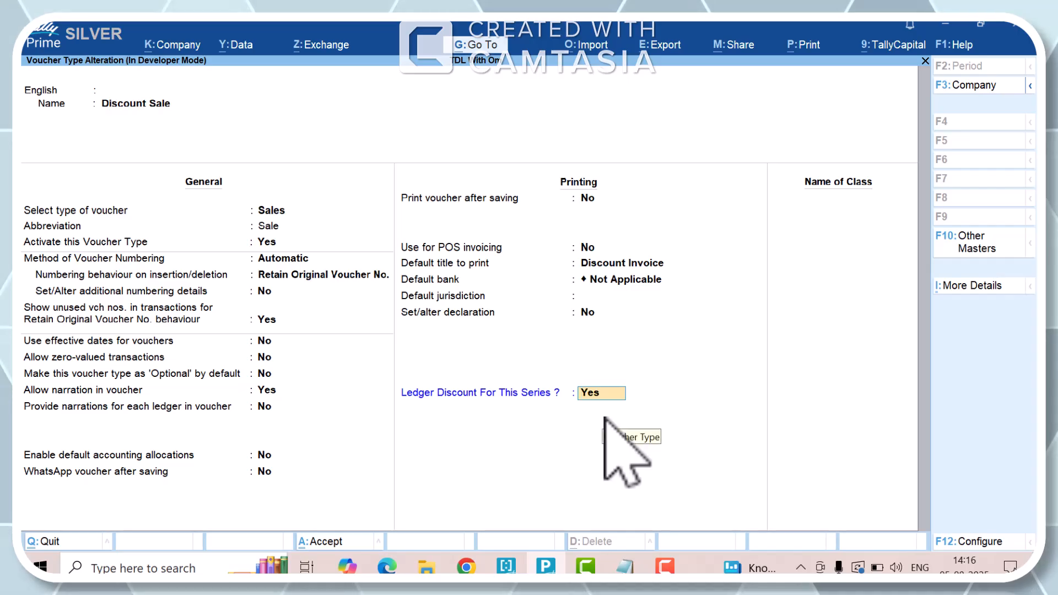
pyautogui.press('Return')
pyautogui.press('Return')
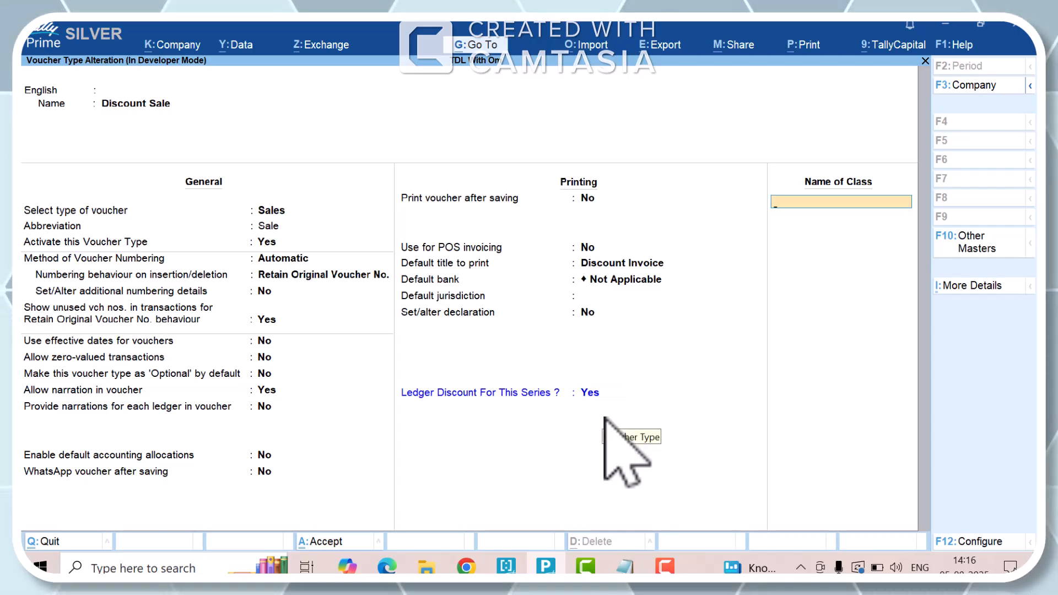
pyautogui.press('Return')
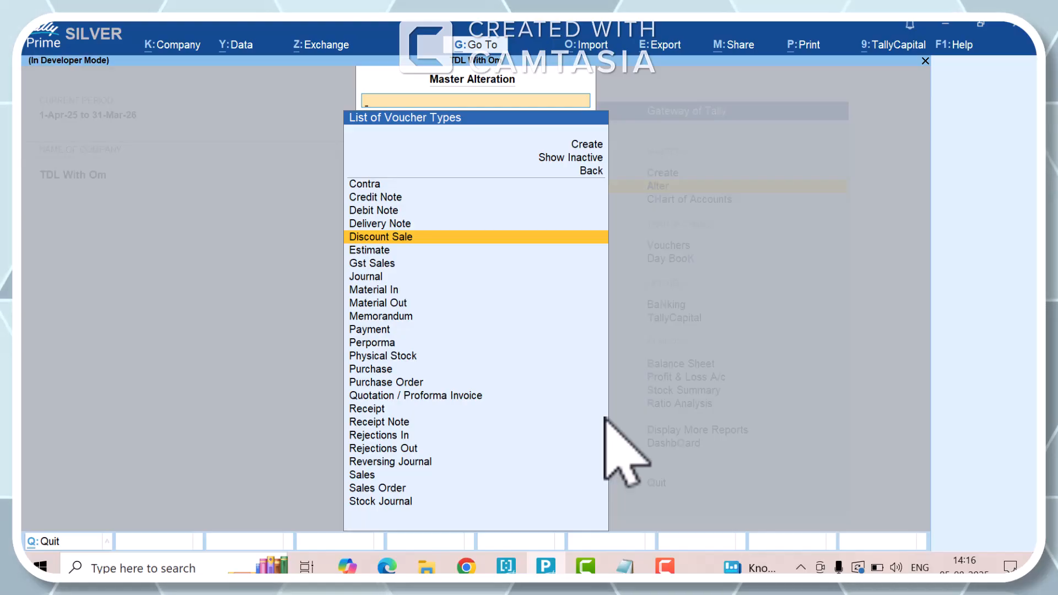
# - Check the Ledger Discount For This Series setting in the Gst Sales and Sales voucher types, leaving each without changes
pyautogui.press('Down')
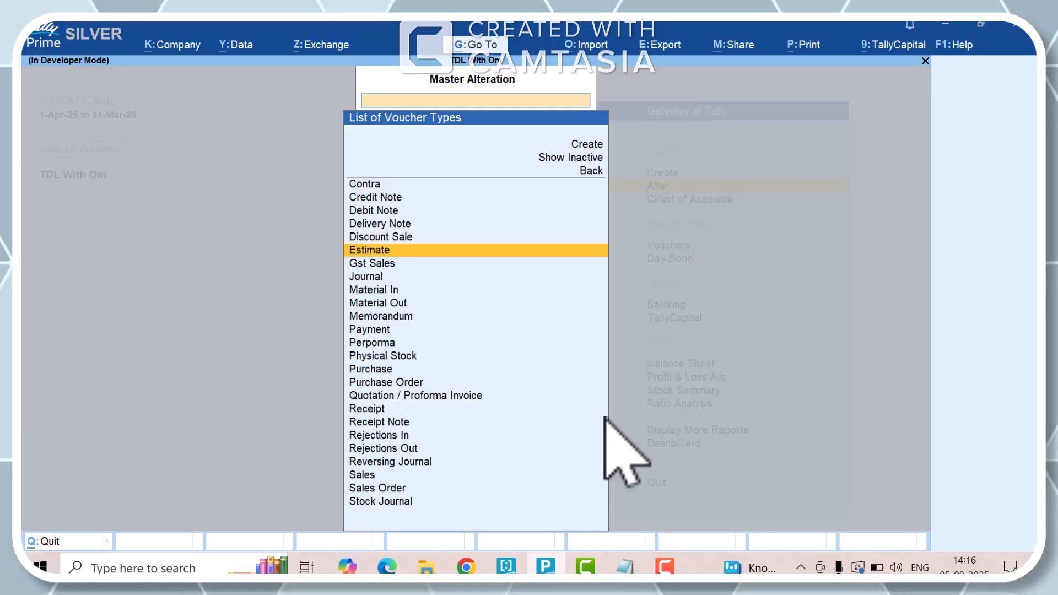
pyautogui.press('Down')
pyautogui.press('Return')
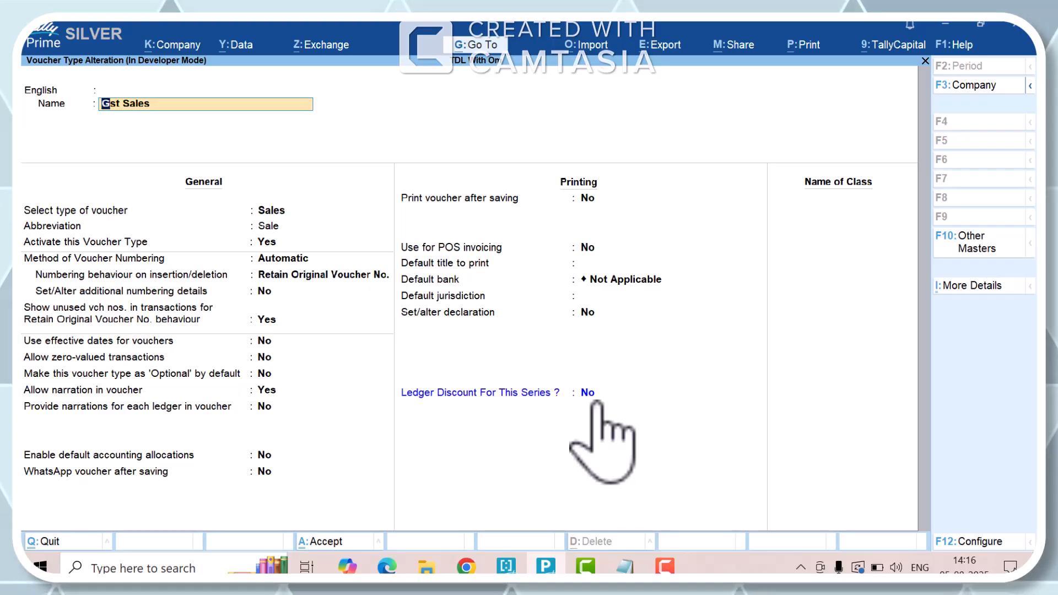
pyautogui.press('Escape')
pyautogui.write('Sa')
pyautogui.press('Down')
pyautogui.press('Down')
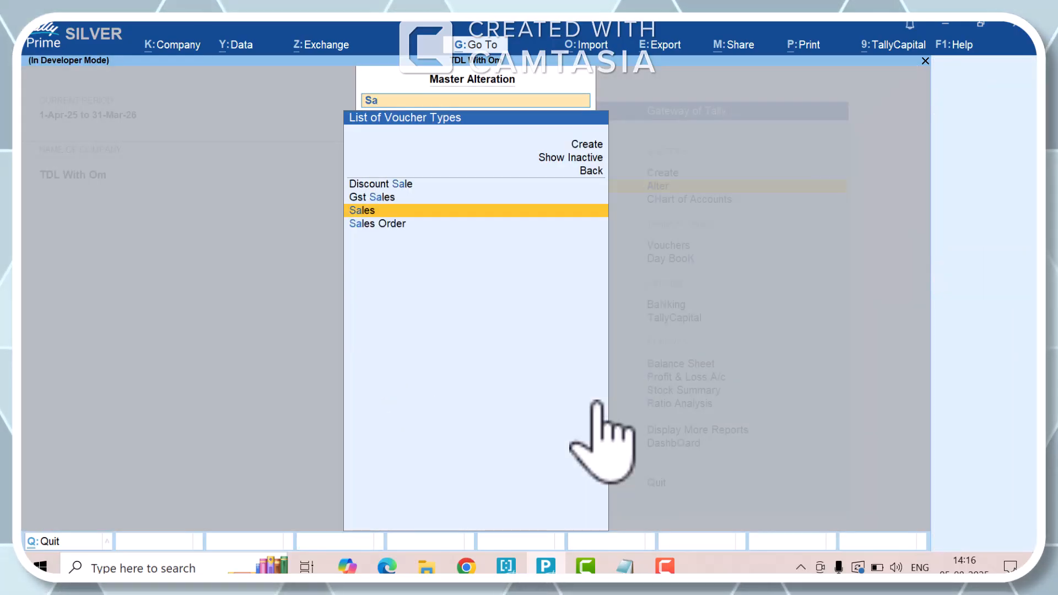
pyautogui.press('Return')
pyautogui.press('Escape')
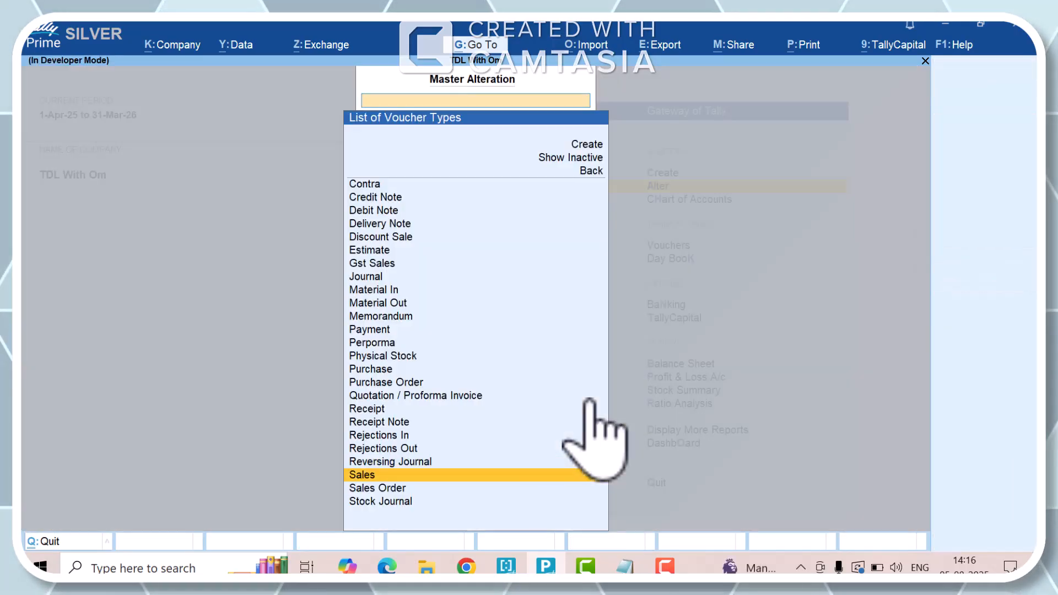
# - Check the Ledger Discount For This Series setting in the Estimate voucher type and leave it without changes
pyautogui.press('Up')
pyautogui.press('Up')
pyautogui.write('Es')
pyautogui.press('Down')
pyautogui.press('Down')
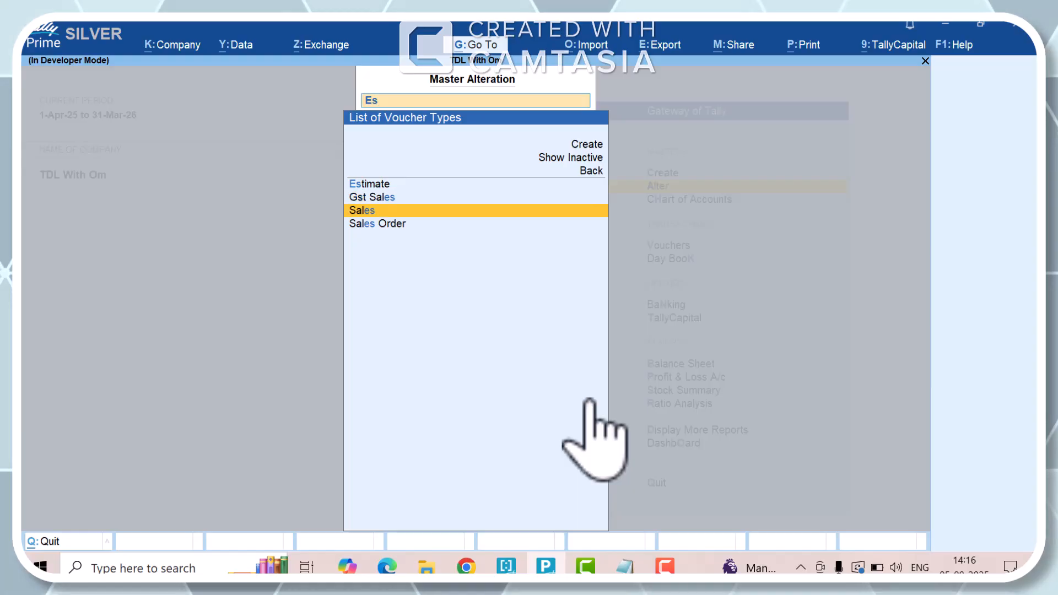
pyautogui.press('Up')
pyautogui.press('Up')
pyautogui.press('Return')
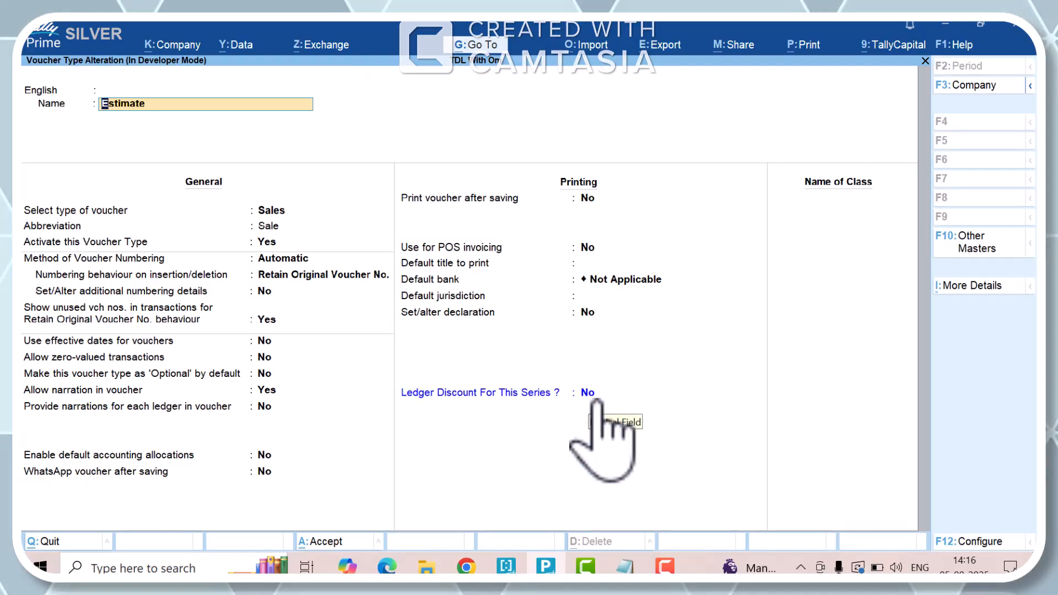
pyautogui.press('Escape')
# - Recheck the ledger discount setting of the Discount Sale voucher type, then back out of master alteration
pyautogui.press('Down')
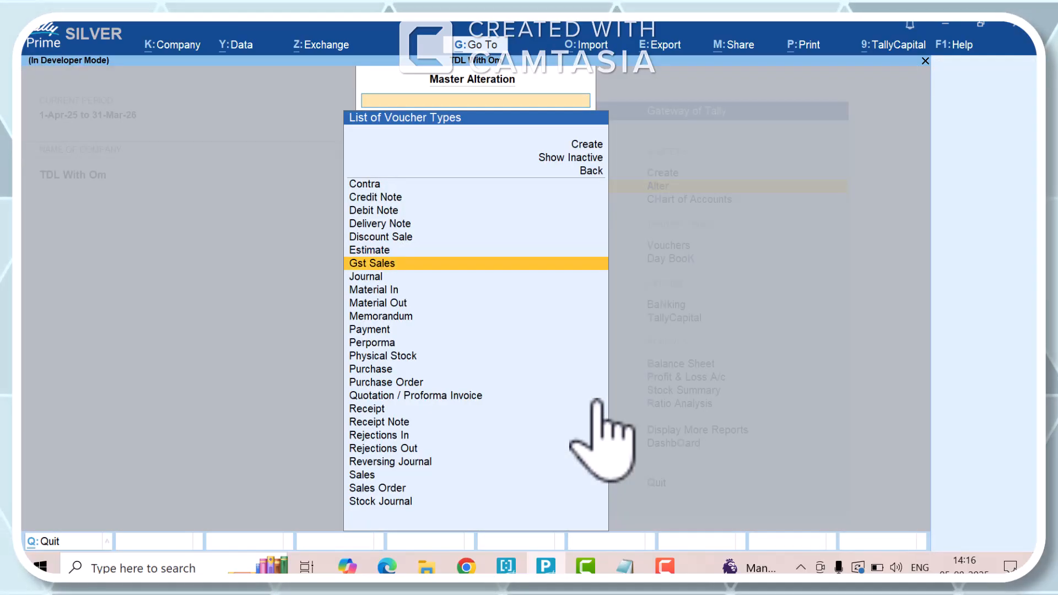
pyautogui.press('Up')
pyautogui.press('Up')
pyautogui.press('Return')
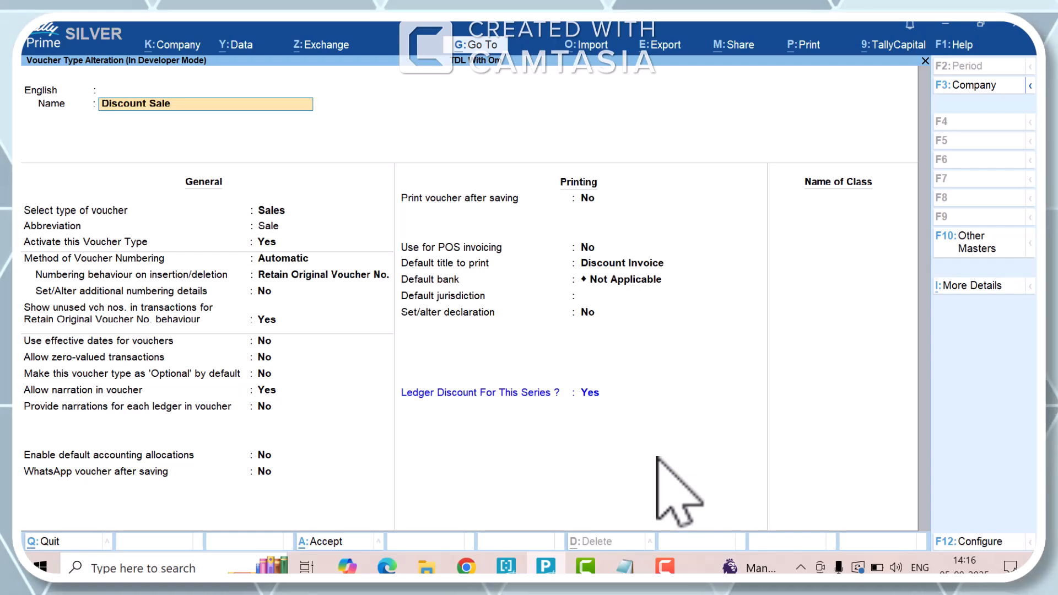
pyautogui.press('Escape')
pyautogui.press('Escape')
pyautogui.press('Return')
pyautogui.press('Escape')
pyautogui.press('Escape')
pyautogui.press('Escape')
pyautogui.press('Escape')
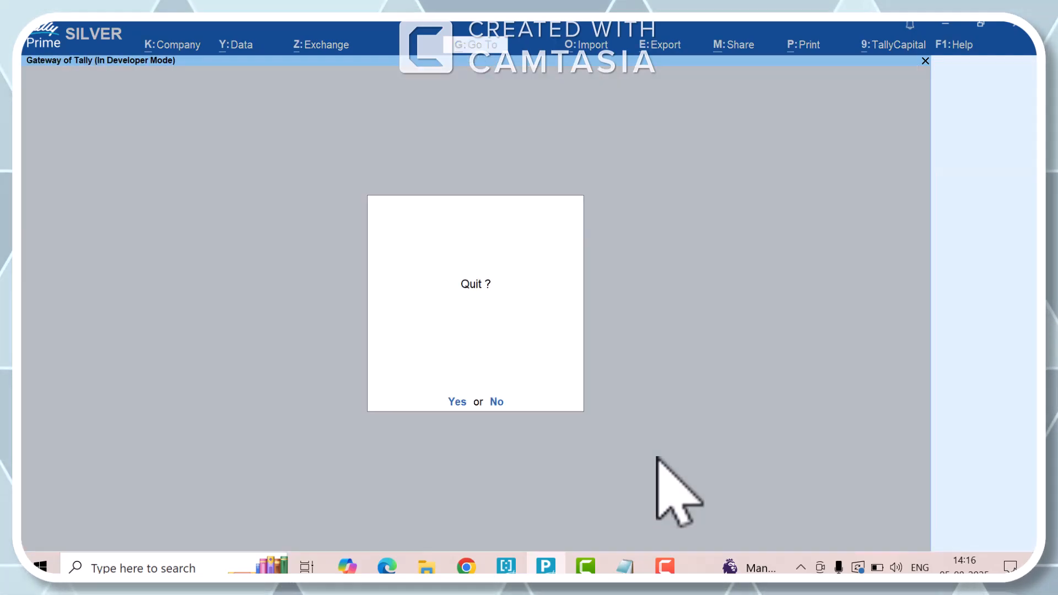
# - Open voucher creation and switch the voucher type to Estimate to view its entry layout
pyautogui.press('v')
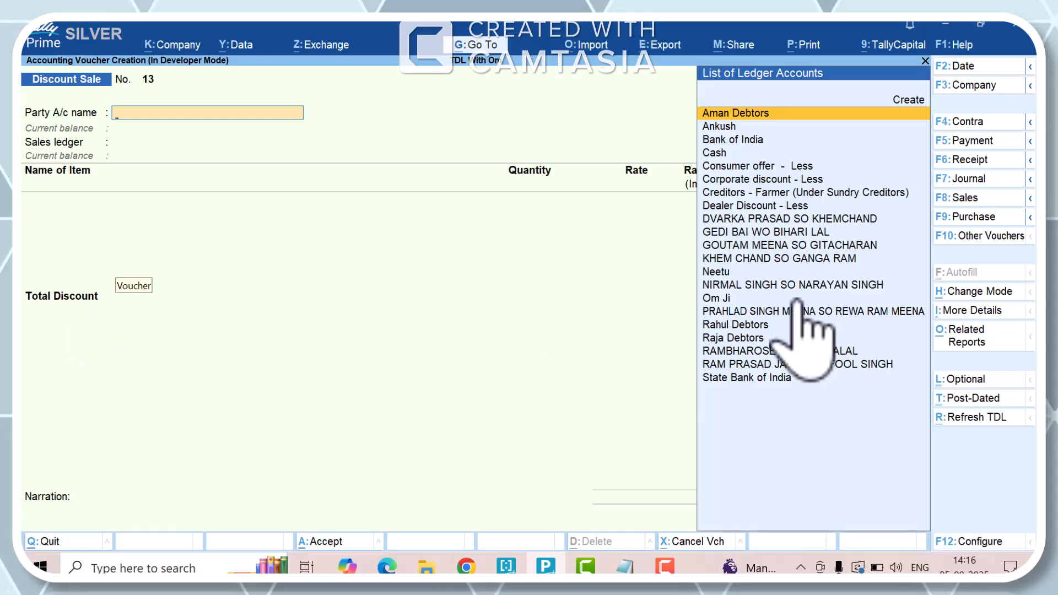
pyautogui.click(971, 204)
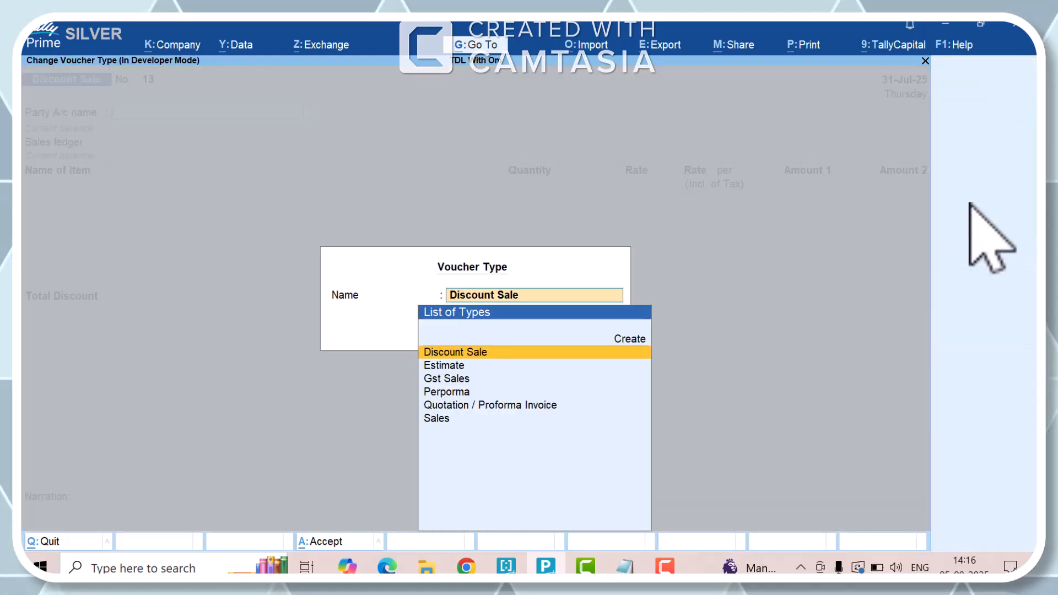
pyautogui.press('Down')
pyautogui.press('Return')
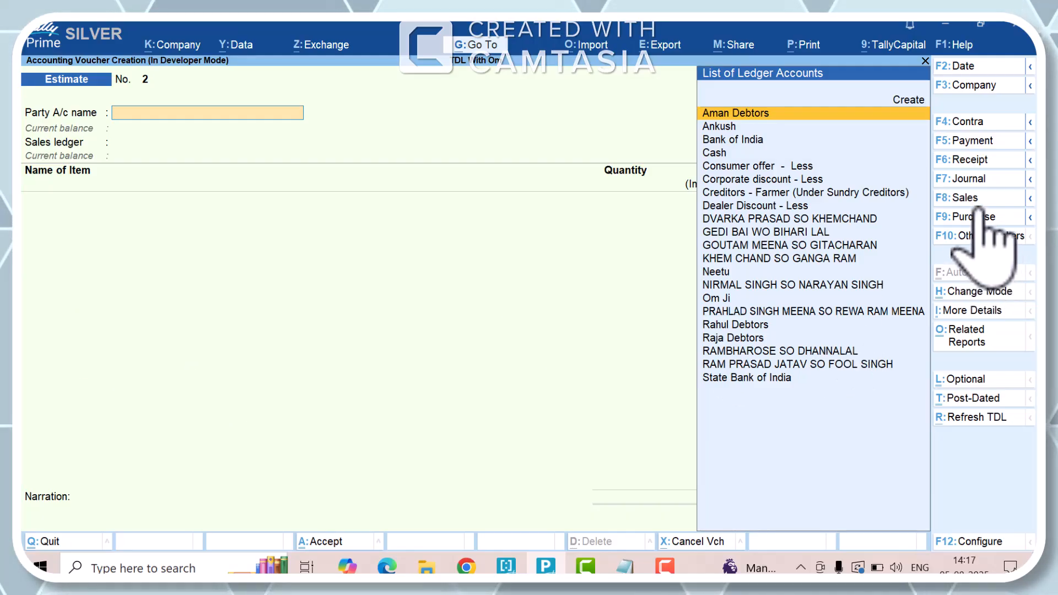
# - Switch the voucher type to Sales to compare its entry layout
pyautogui.click(975, 203)
pyautogui.press('Down')
pyautogui.press('Down')
pyautogui.press('Down')
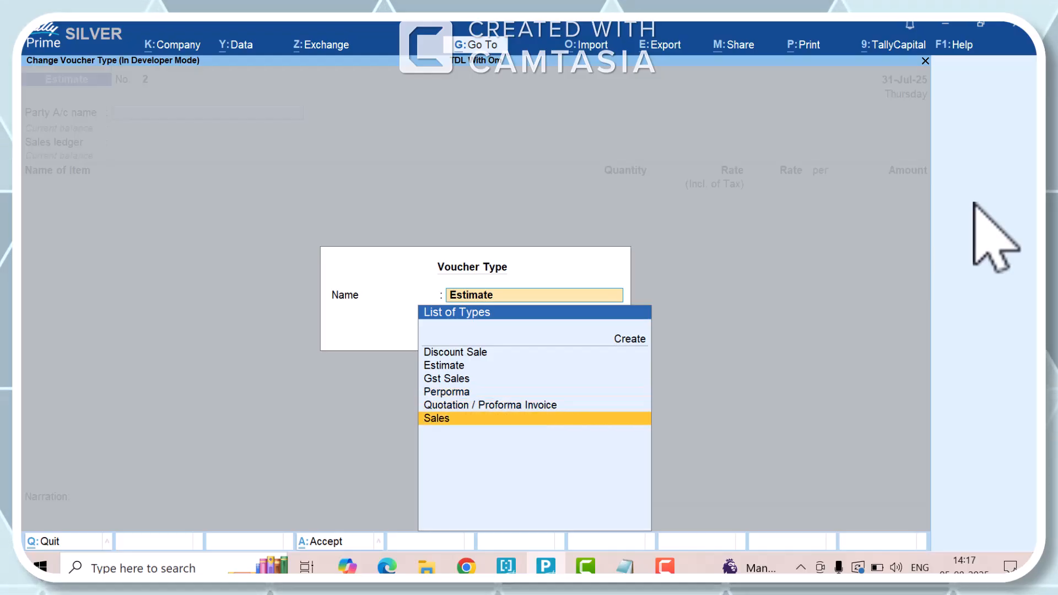
pyautogui.press('Return')
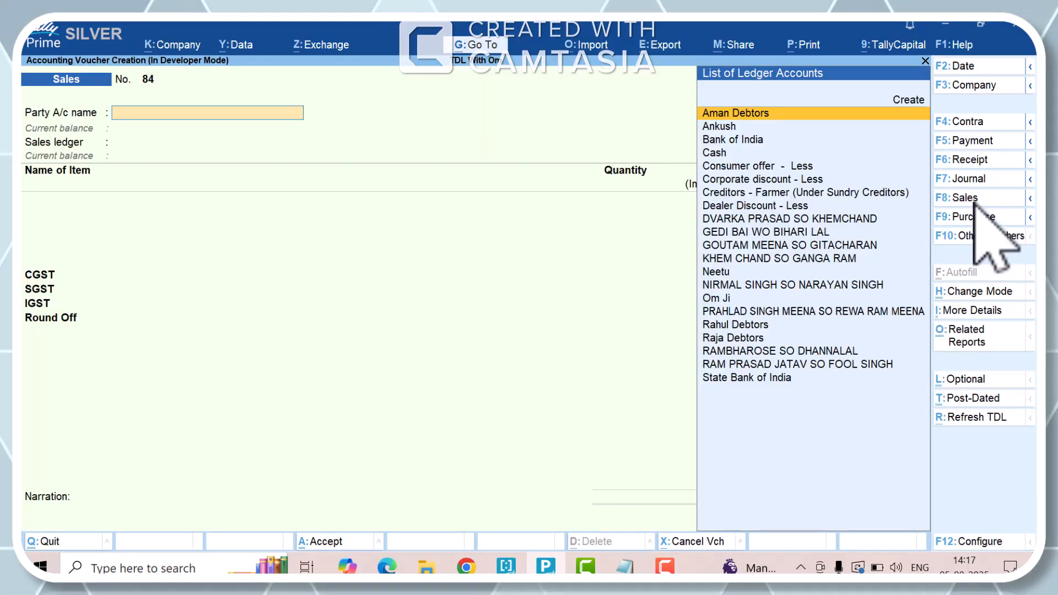
# - Switch the voucher type back to Discount Sale
pyautogui.click(974, 202)
pyautogui.press('Up')
pyautogui.press('Up')
pyautogui.press('Up')
pyautogui.press('Up')
pyautogui.press('Up')
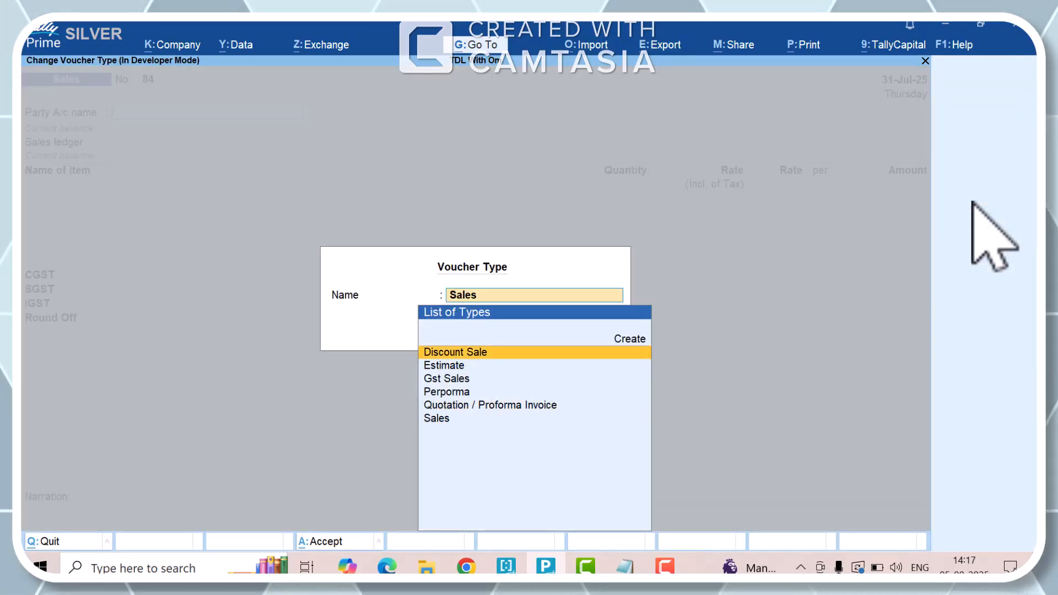
pyautogui.press('Return')
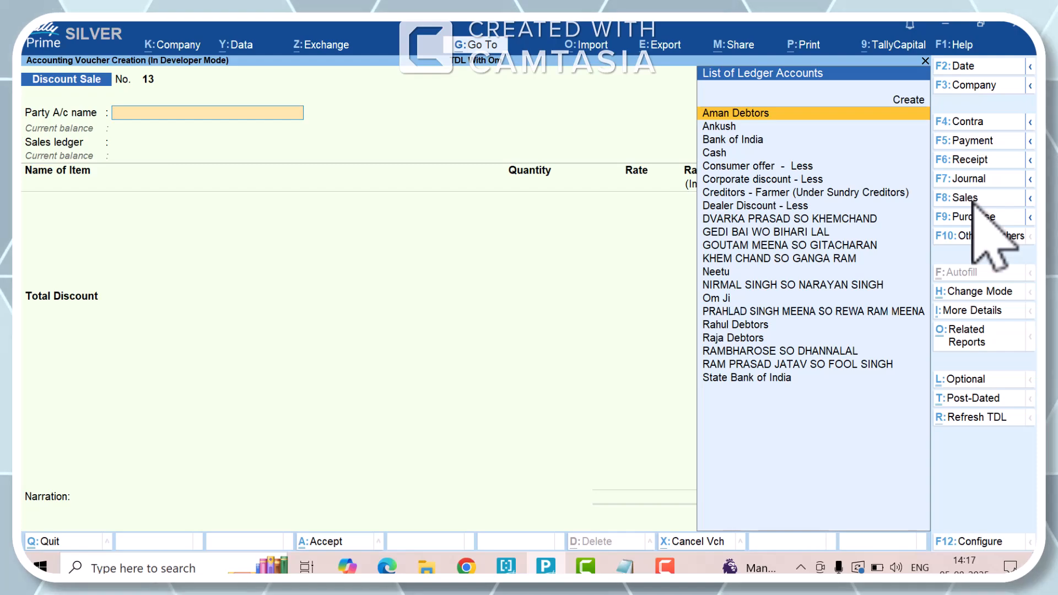
# - Select the first debtor ledger as the party, accept the dispatch and party details, and use Credit Sale as the sales ledger
pyautogui.press('Down')
pyautogui.press('Up')
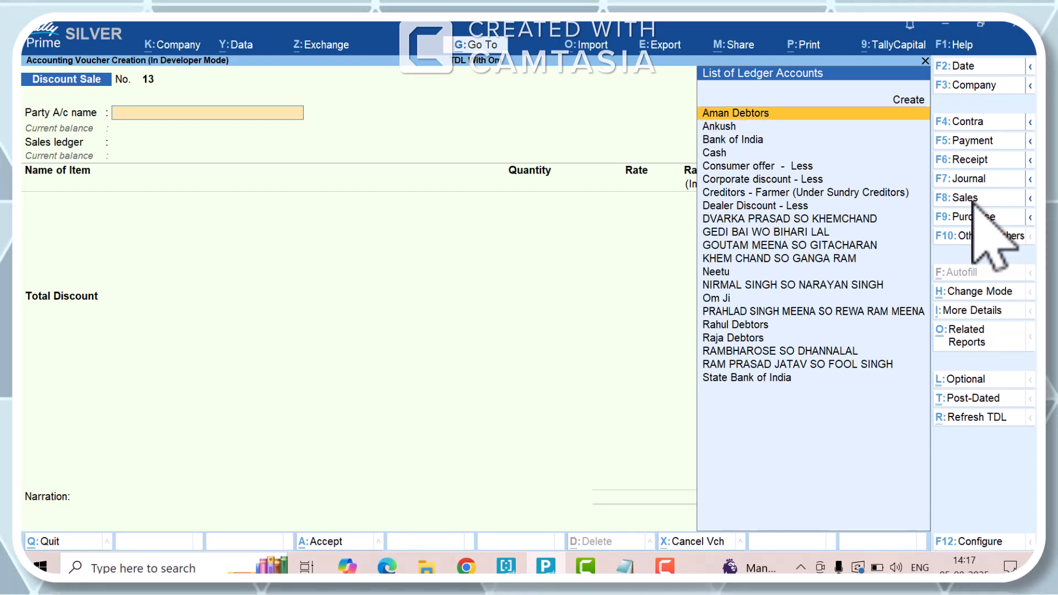
pyautogui.press('Return')
pyautogui.press('Return')
pyautogui.press('Return')
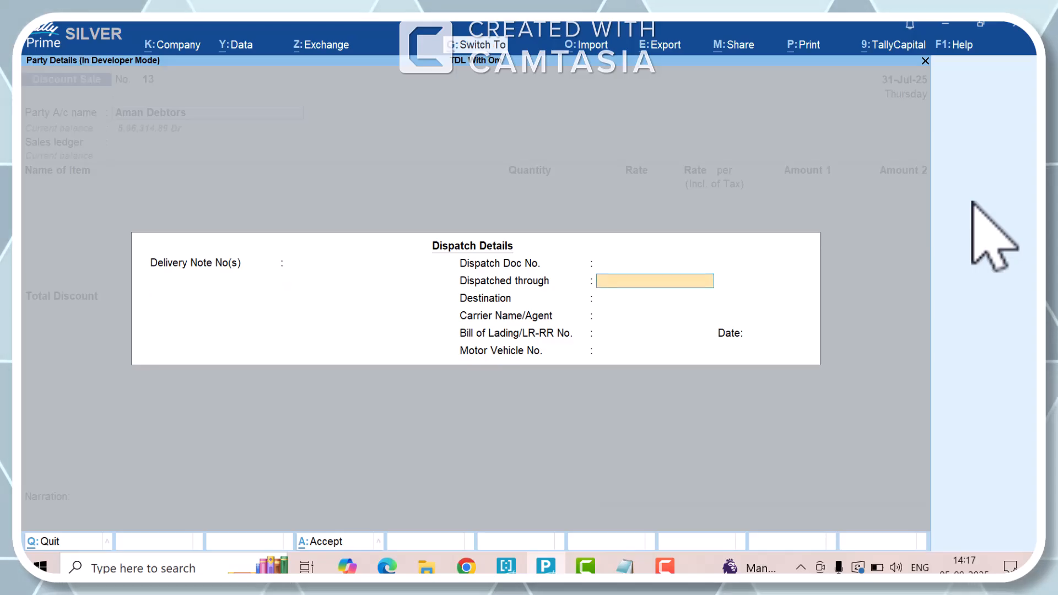
pyautogui.hotkey('ctrl', 'a')
pyautogui.hotkey('ctrl', 'a')
pyautogui.press('Return')
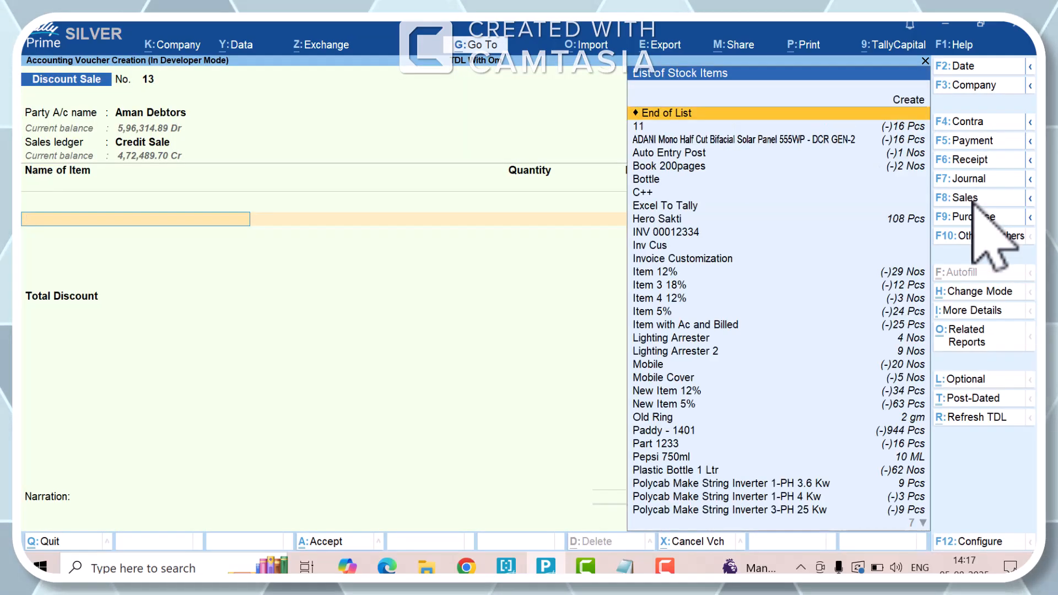
# - Add Vivo Phone as the first stock item of the Discount Sale voucher
pyautogui.press('Down')
pyautogui.press('Down')
pyautogui.press('Down')
pyautogui.press('Down')
pyautogui.press('Down')
pyautogui.press('Down')
pyautogui.press('Up')
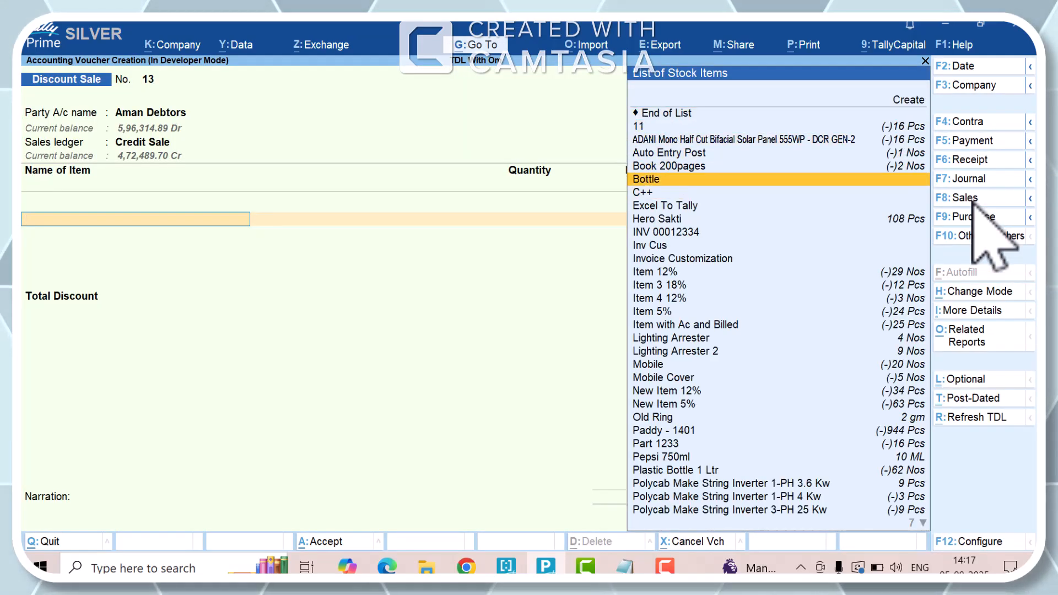
pyautogui.press('Down')
pyautogui.press('Down')
pyautogui.press('Down')
pyautogui.press('Down')
pyautogui.press('Down')
pyautogui.press('Down')
pyautogui.press('Down')
pyautogui.press('Down')
pyautogui.press('Down')
pyautogui.press('Down')
pyautogui.press('Down')
pyautogui.press('Down')
pyautogui.press('Down')
pyautogui.press('Down')
pyautogui.press('Down')
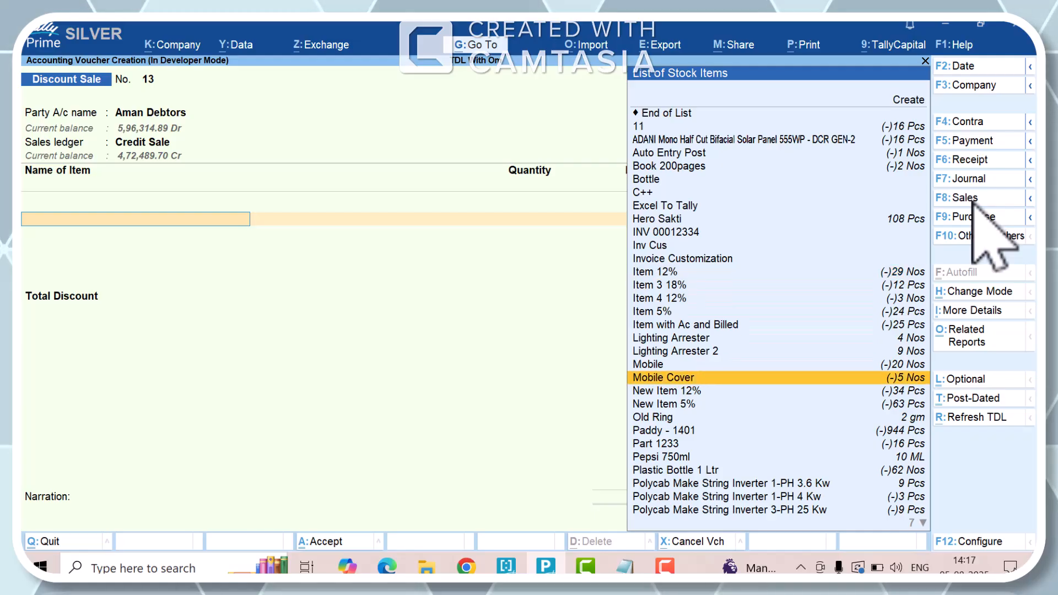
pyautogui.write('Vi')
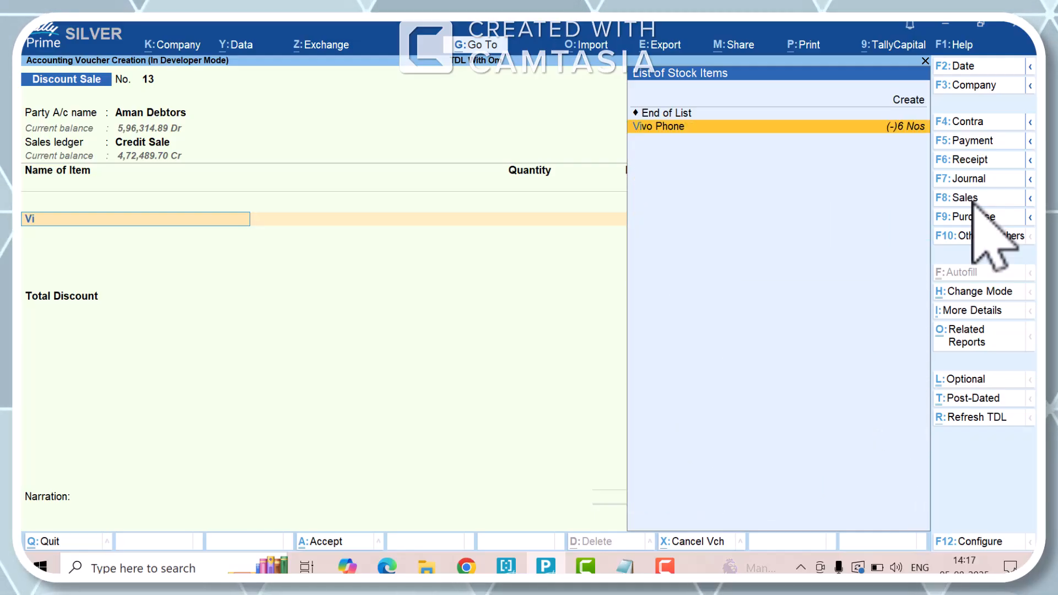
pyautogui.press('Return')
# - Set the Vivo Phone quantity to 4 Nos, keeping the filled-in rate and amounts and leaving its discount blank
pyautogui.press('Return')
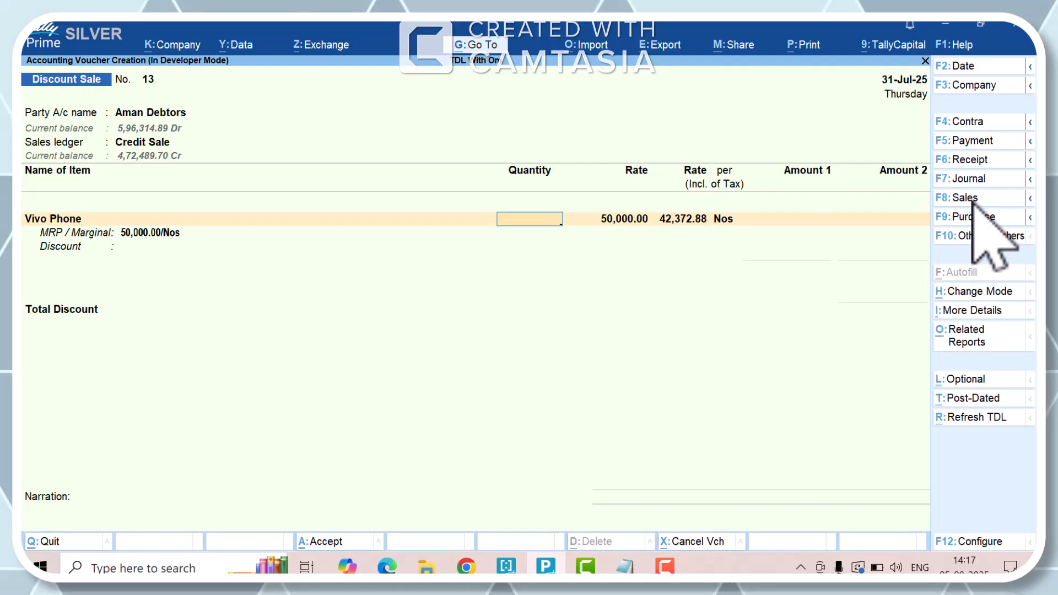
pyautogui.press('Return')
pyautogui.press('Return')
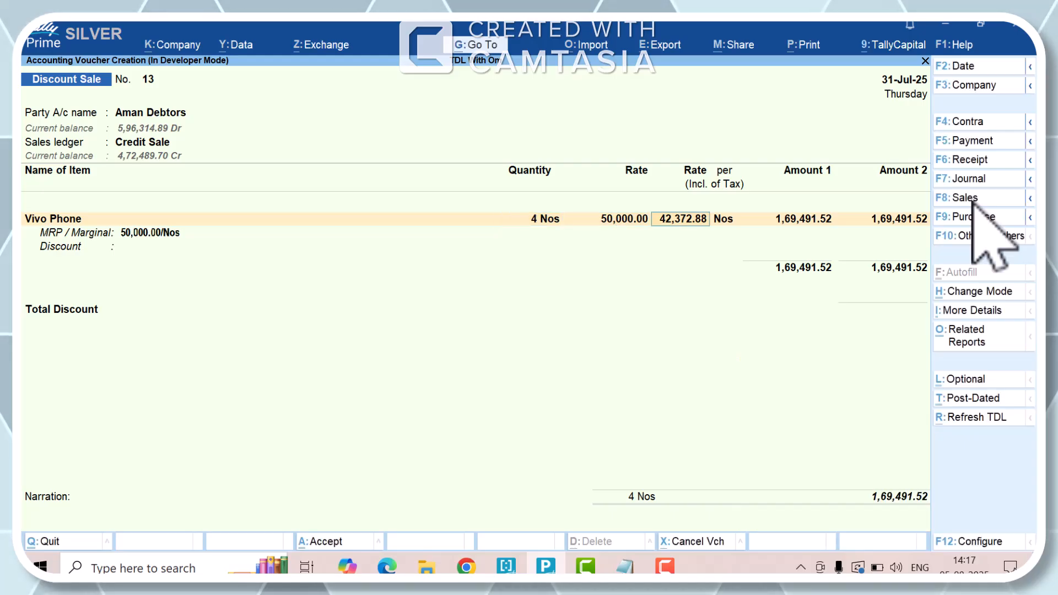
pyautogui.press('Return')
pyautogui.press('Return')
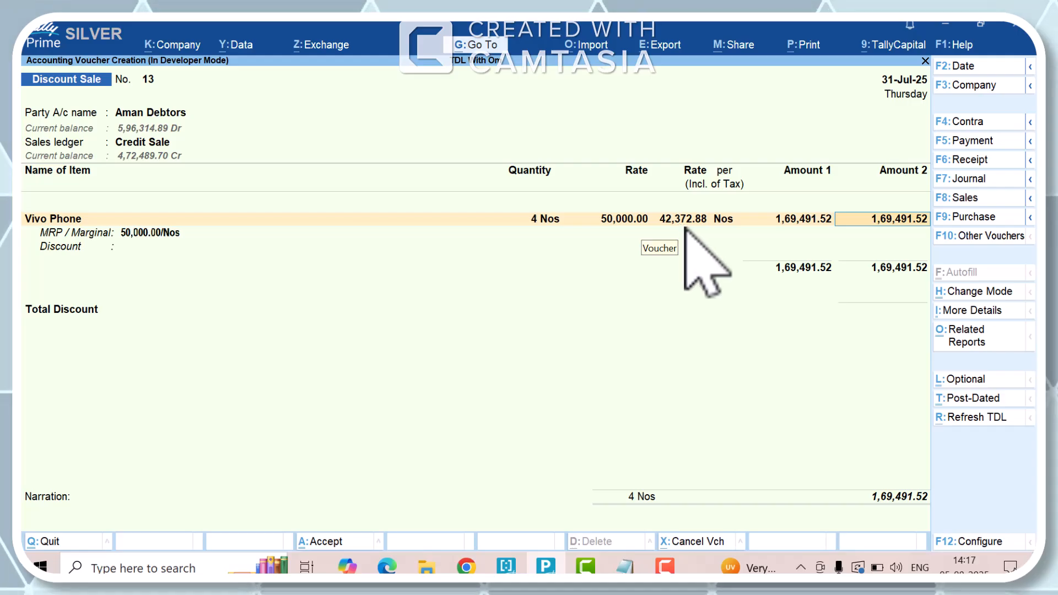
pyautogui.press('Return')
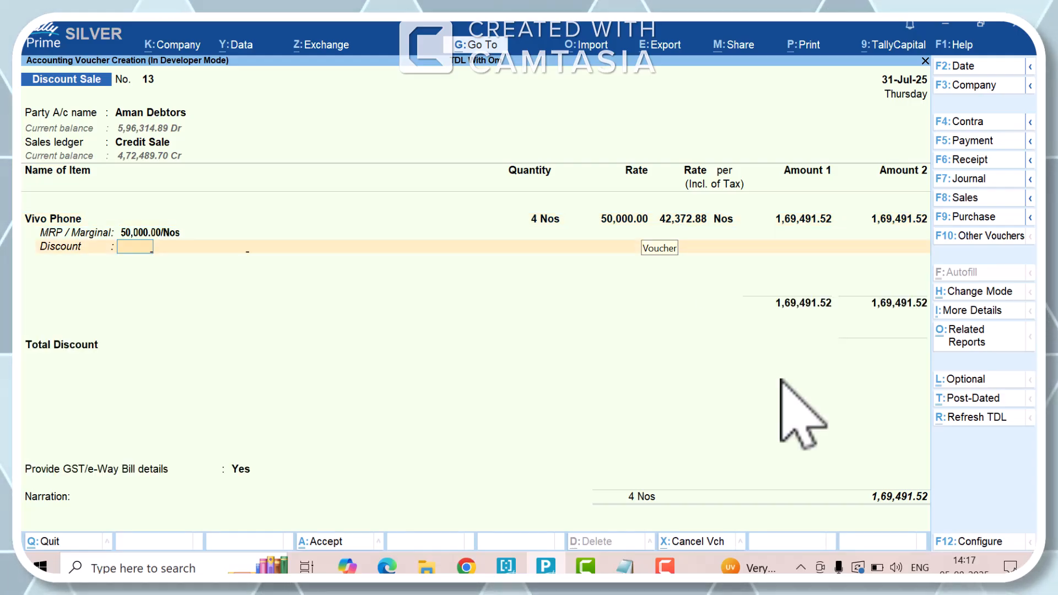
pyautogui.press('Return')
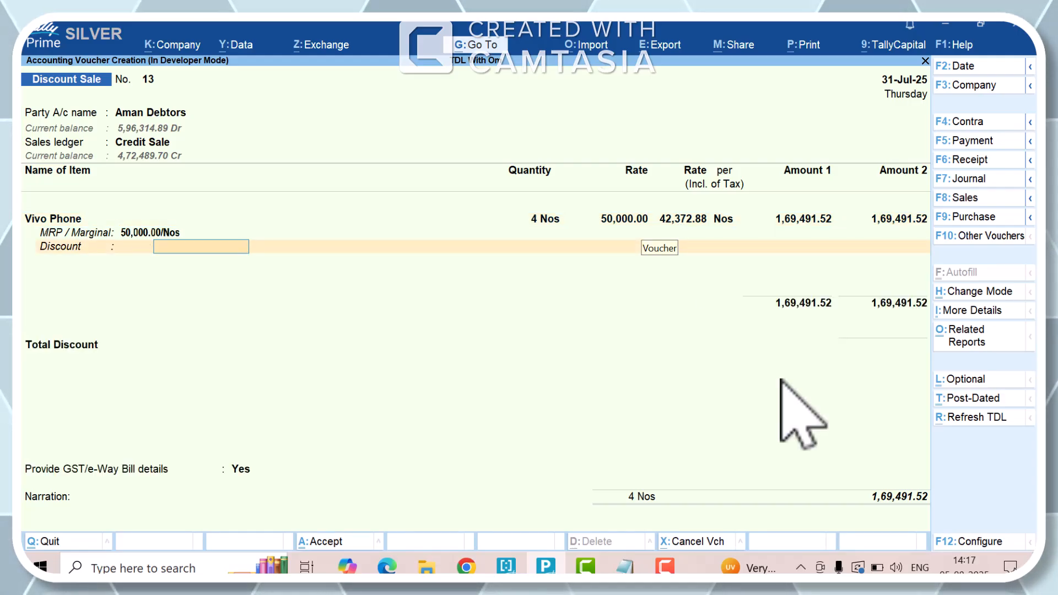
pyautogui.press('Return')
# - Add TV as the second stock item of the voucher
pyautogui.write('Tv')
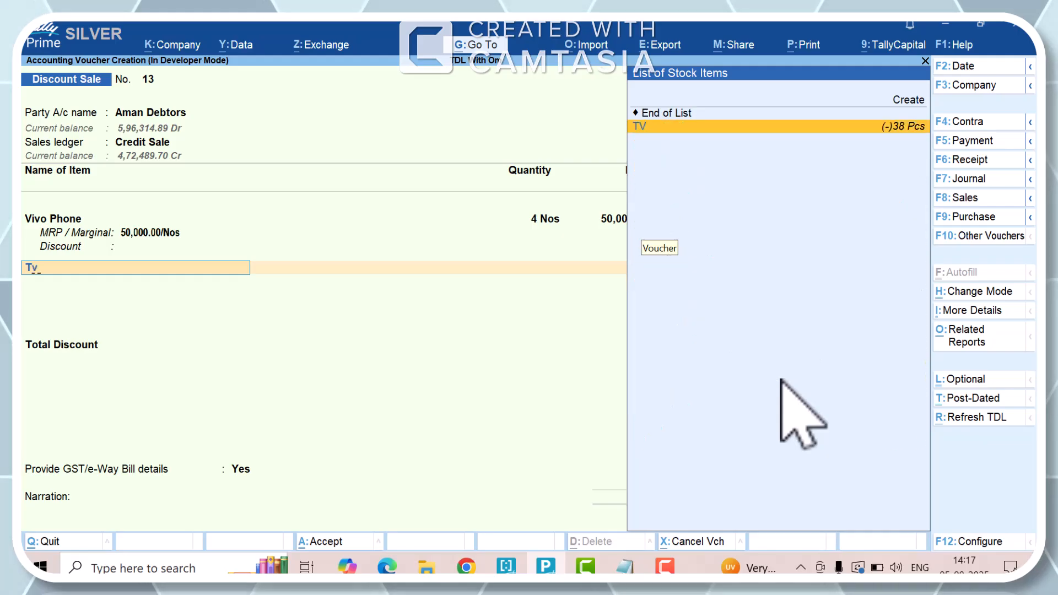
pyautogui.press('BackSpace')
pyautogui.press('Down')
pyautogui.press('Down')
pyautogui.press('Down')
pyautogui.press('Down')
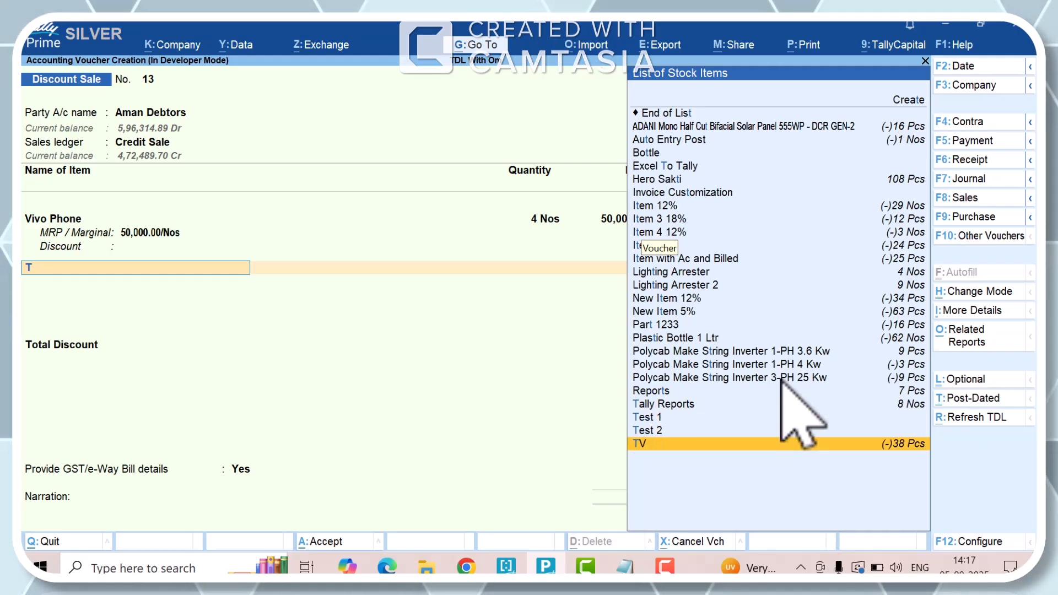
pyautogui.press('Return')
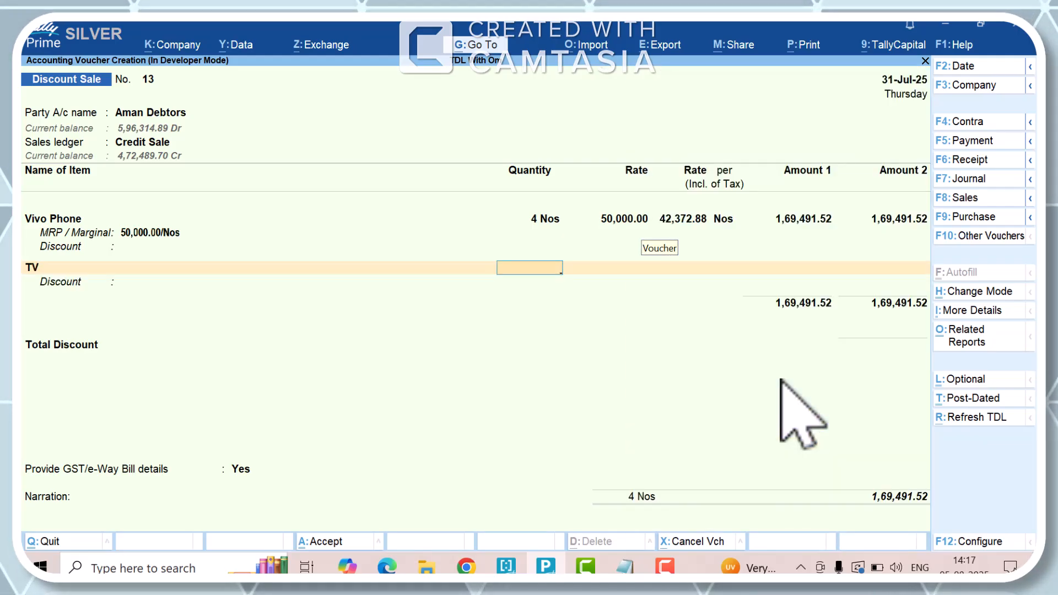
pyautogui.write('10')
pyautogui.press('Return')
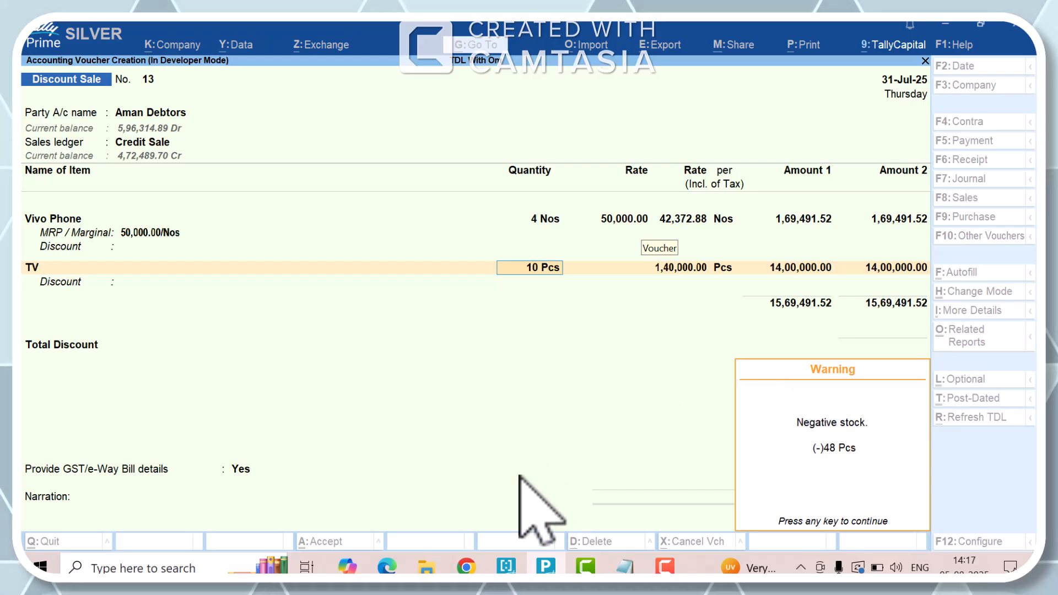
pyautogui.press('Return')
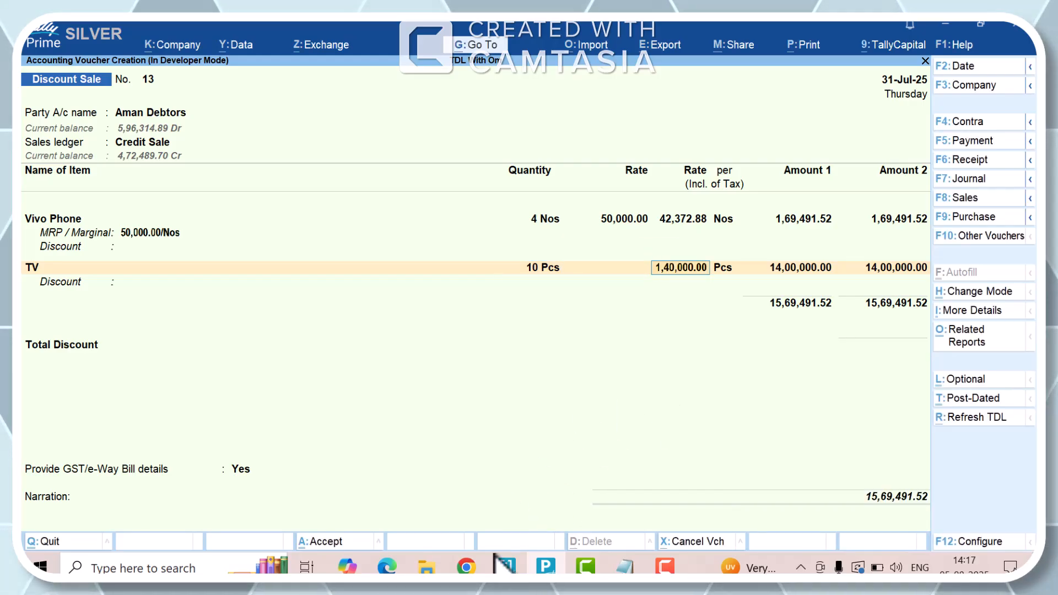
pyautogui.press('Return')
pyautogui.press('Return')
pyautogui.press('BackSpace')
pyautogui.press('BackSpace')
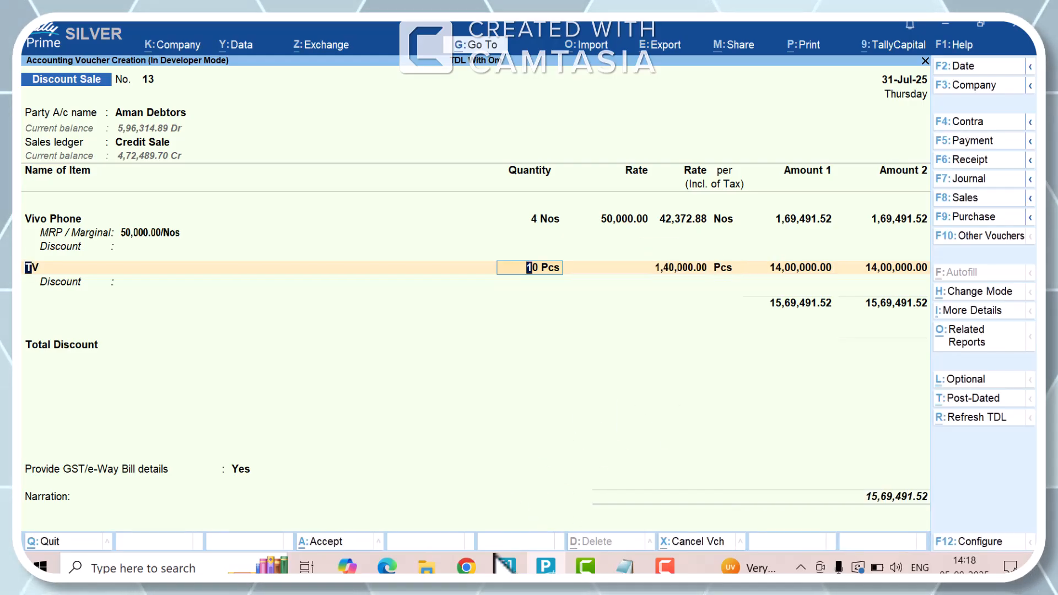
pyautogui.press('BackSpace')
pyautogui.press('Return')
pyautogui.press('Return')
# - Set the TV quantity to 2 Pcs, keeping the filled-in rate and amounts and leaving its discount blank
pyautogui.press('Return')
pyautogui.press('BackSpace')
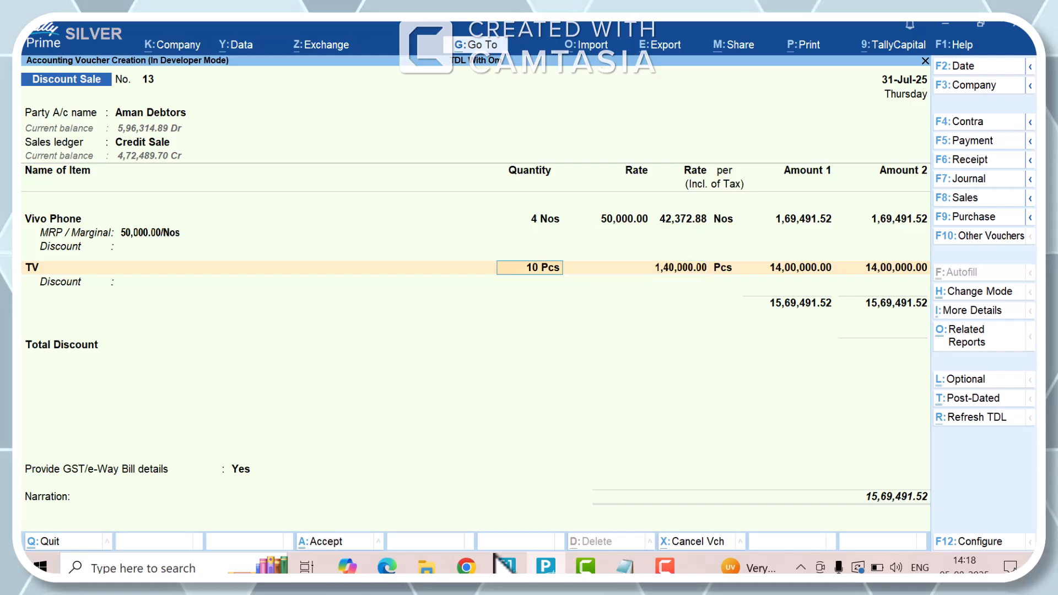
pyautogui.write('2')
pyautogui.press('Return')
pyautogui.press('Return')
pyautogui.press('Return')
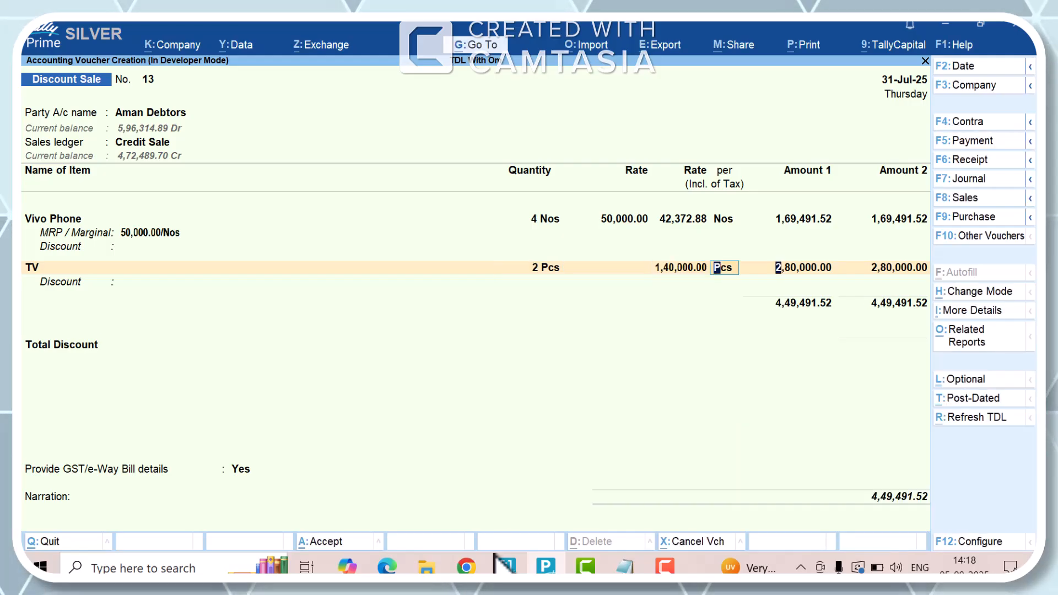
pyautogui.press('Return')
pyautogui.press('Return')
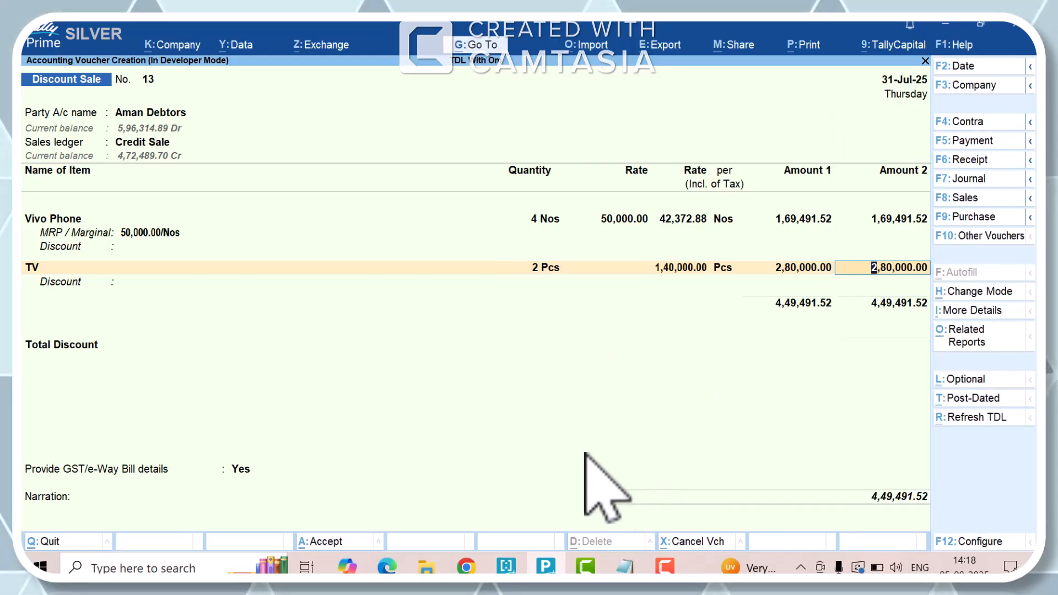
pyautogui.press('Return')
pyautogui.press('Return')
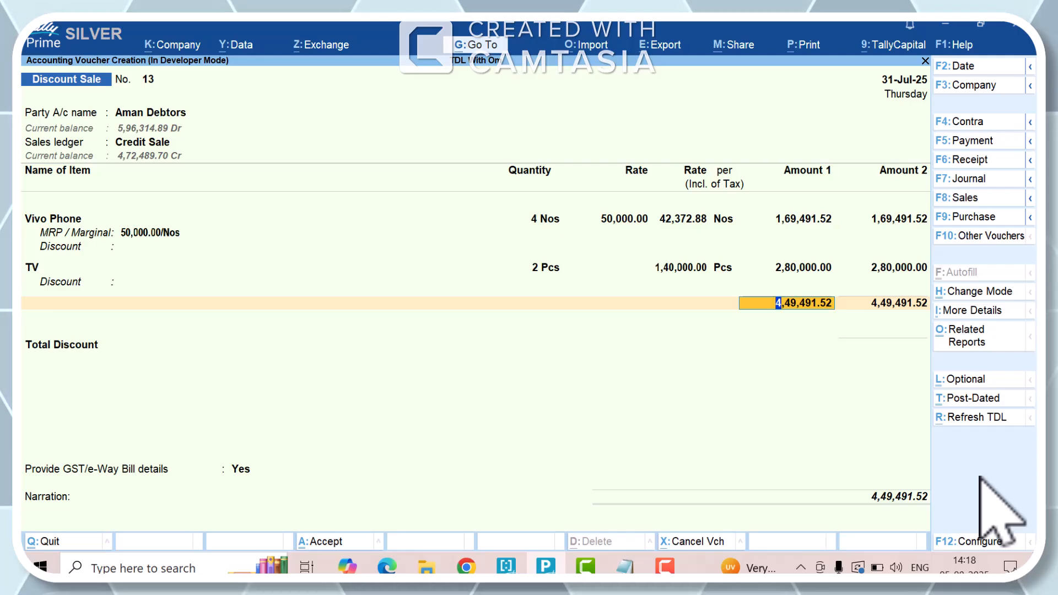
# - Finish the item entries and choose End of List for the discount ledger above Total Discount
pyautogui.press('Return')
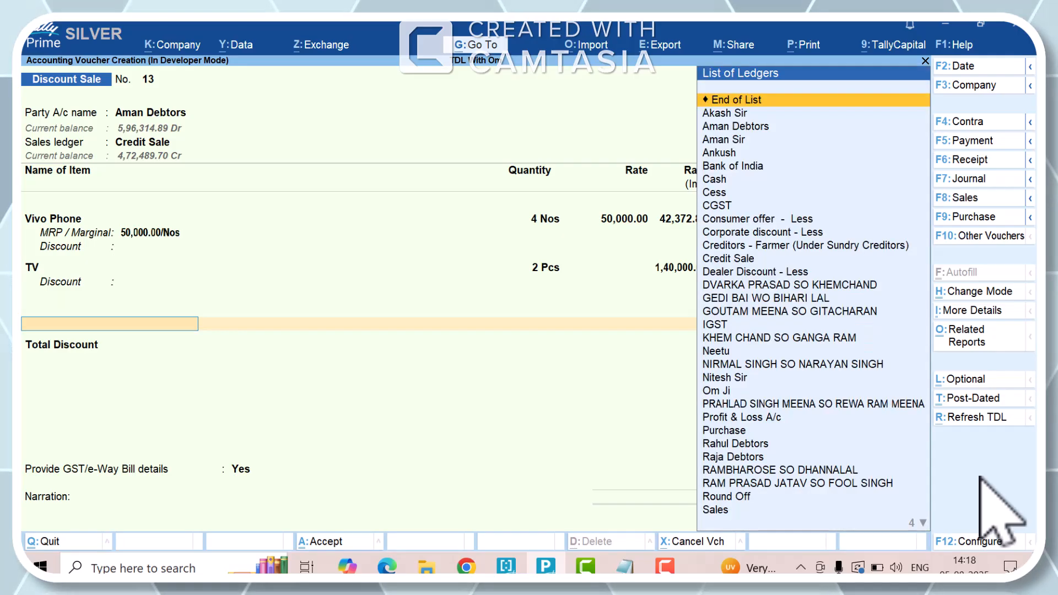
pyautogui.press('Return')
# - Add the CGST and SGST tax ledgers below Total Discount, keeping the calculated CGST amount
pyautogui.press('Return')
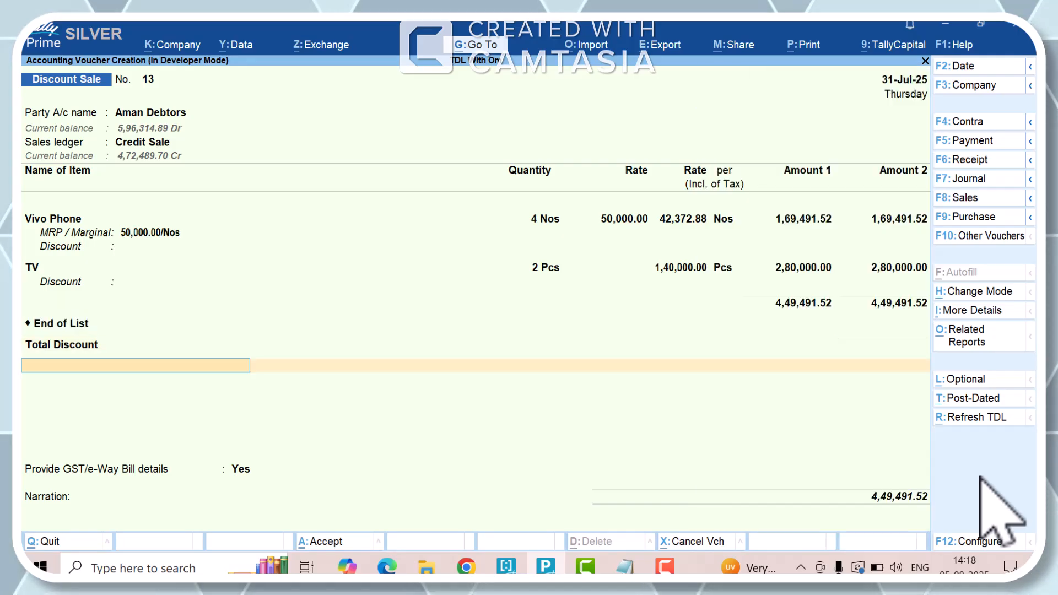
pyautogui.write('cgs')
pyautogui.press('Return')
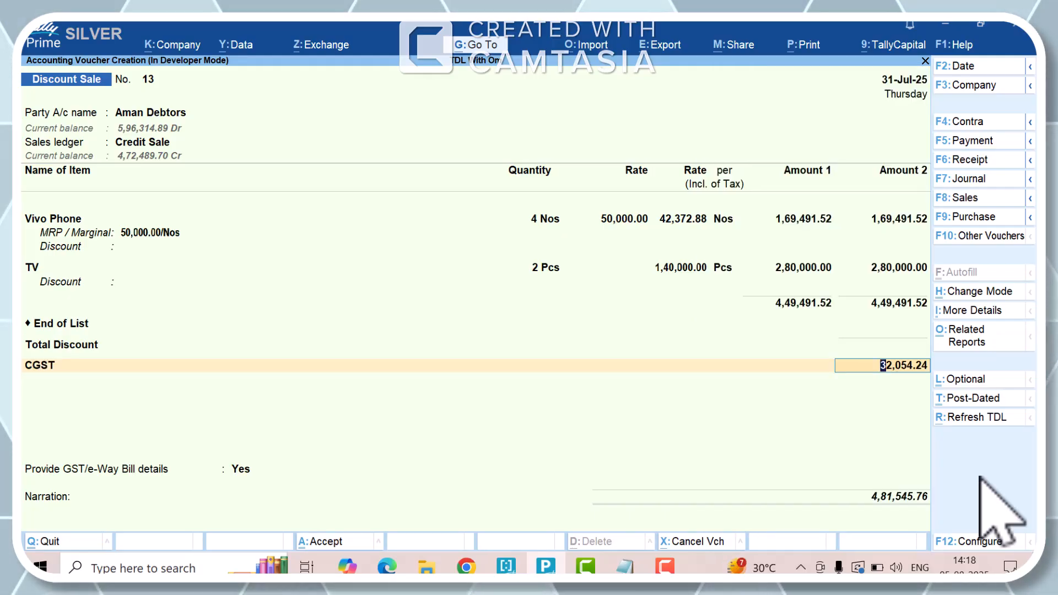
pyautogui.press('Return')
pyautogui.write('Sg')
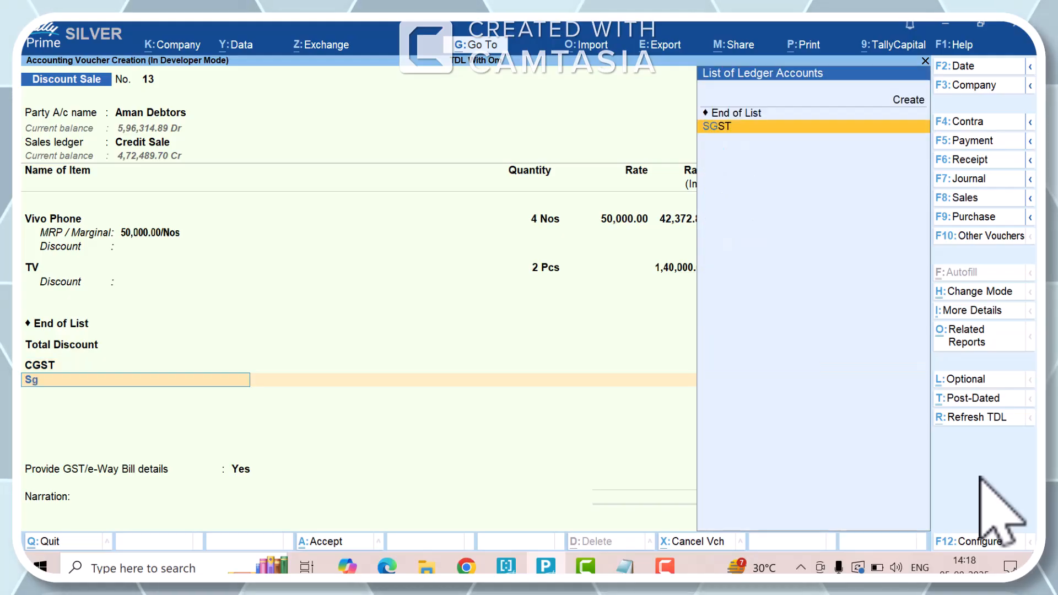
pyautogui.press('Return')
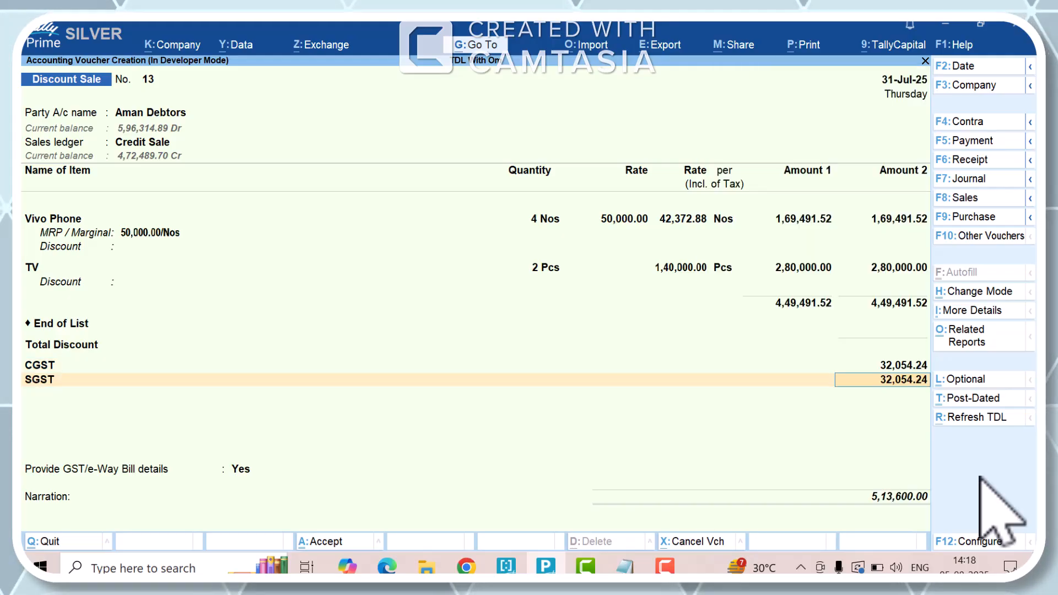
# - Switch to the Notepad notes and add the line "GST Amount - 32,054" a few blank lines below the list
pyautogui.hotkey('alt', 'Tab')
pyautogui.press('Return')
pyautogui.press('Return')
pyautogui.press('Return')
pyautogui.press('Return')
pyautogui.press('Return')
pyautogui.press('Return')
pyautogui.press('Return')
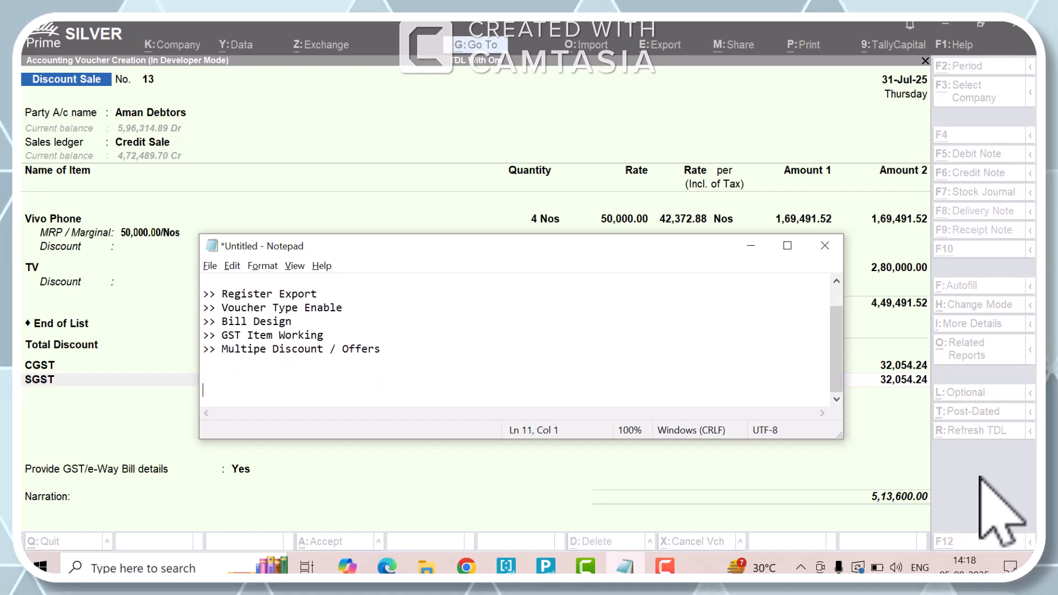
pyautogui.write('GST ')
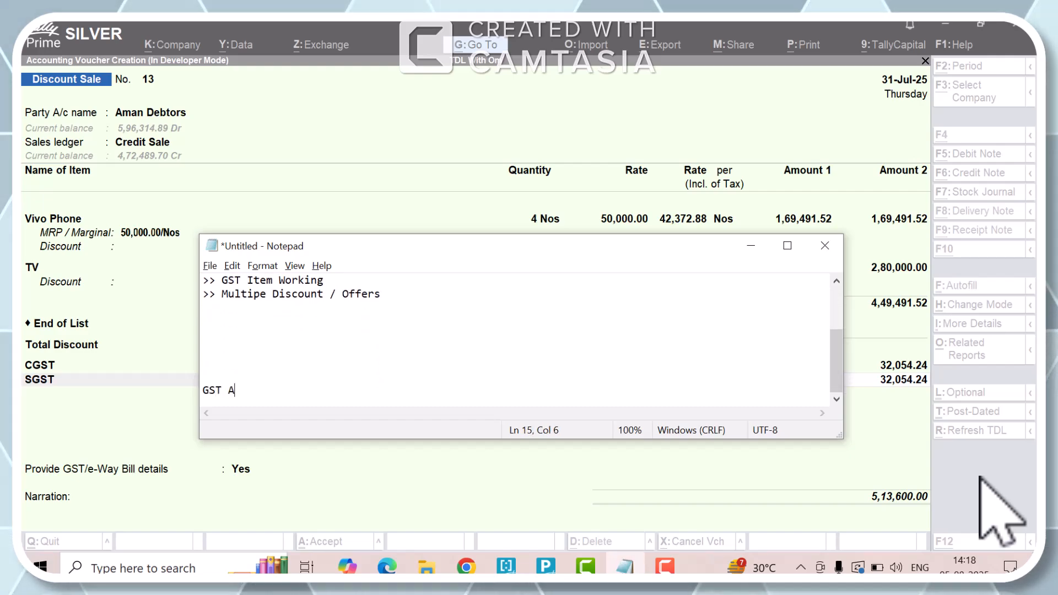
pyautogui.write('Amount - ')
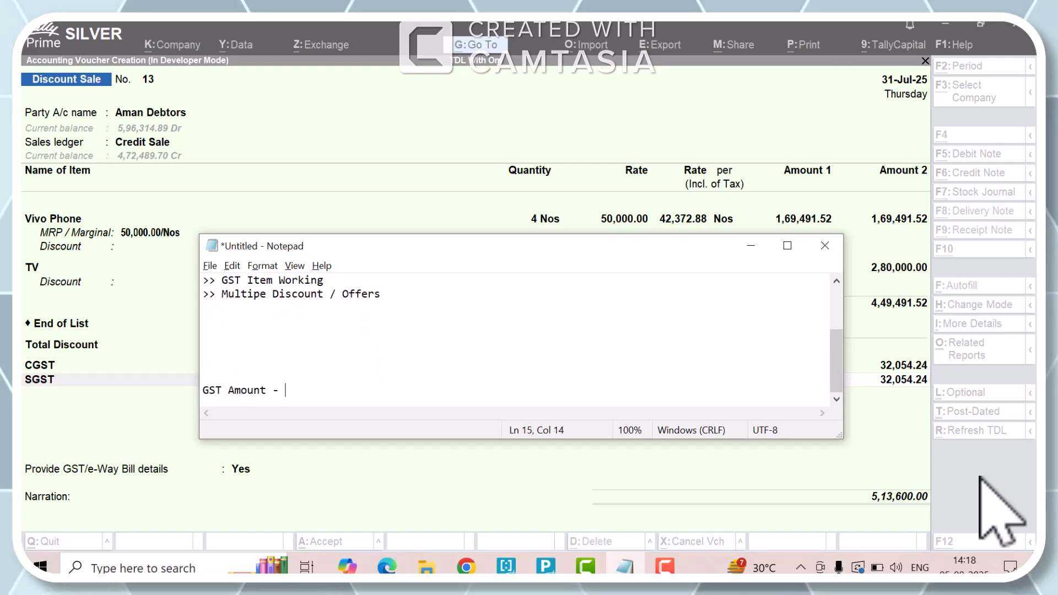
pyautogui.write('32,054')
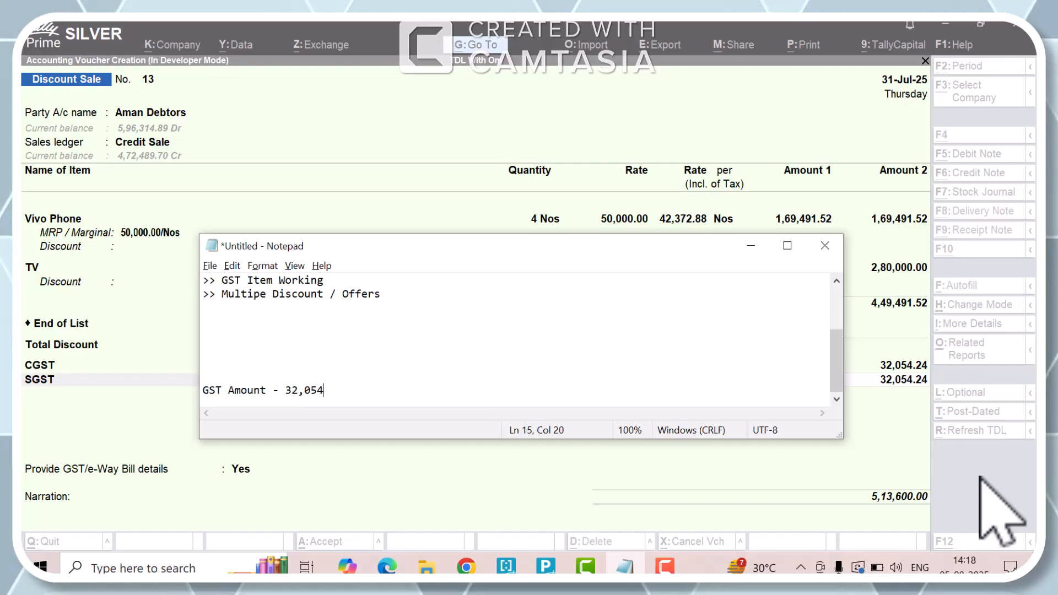
pyautogui.press('Return')
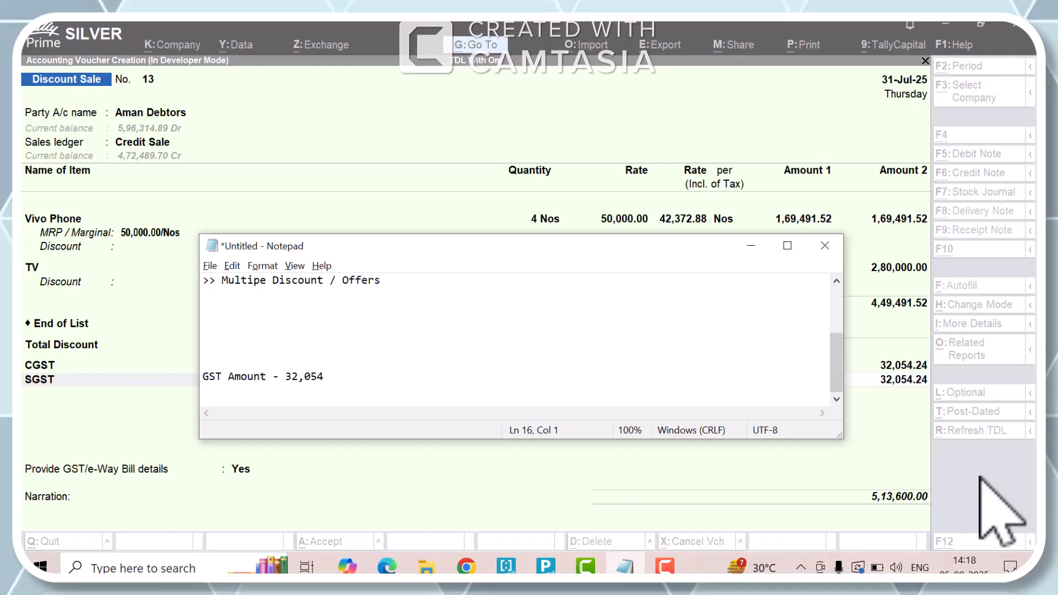
# - Return to TallyPrime and replace End of List above Total Discount with the Consumer offer - Less ledger
pyautogui.hotkey('alt', 'Tab')
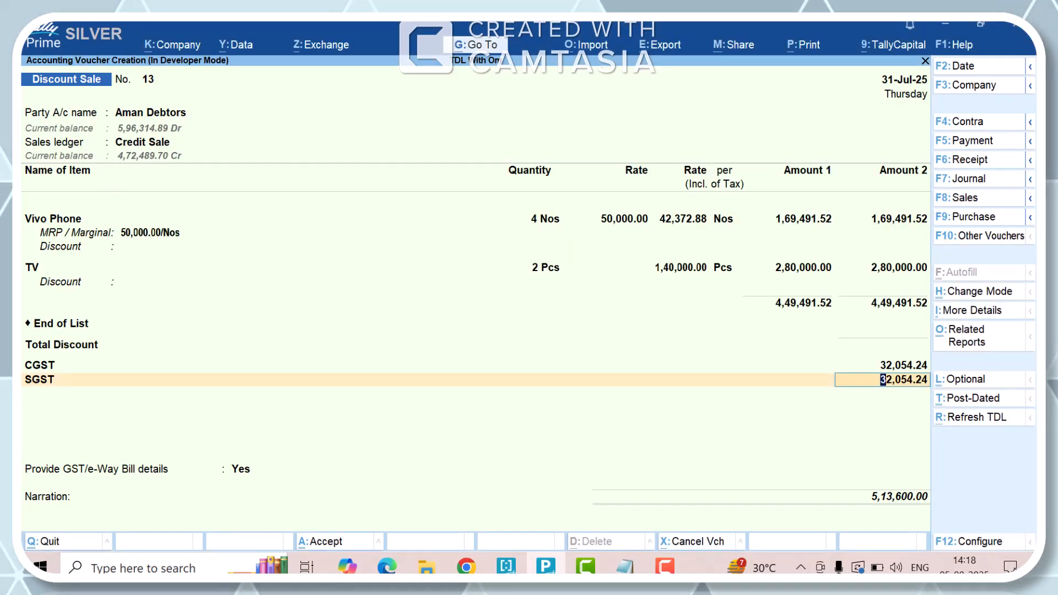
pyautogui.press('Up')
pyautogui.press('Up')
pyautogui.press('Up')
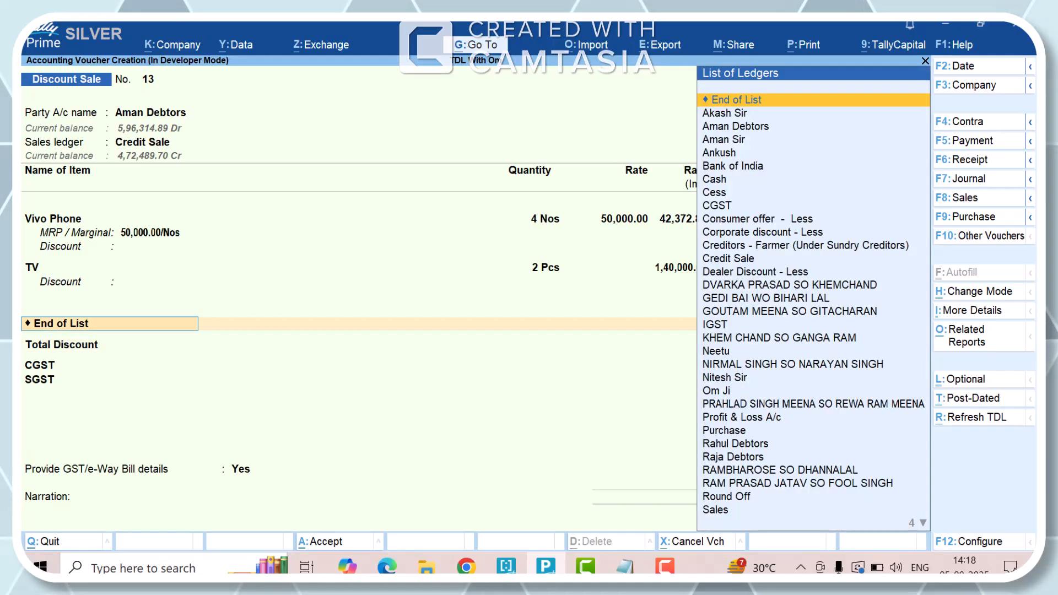
pyautogui.press('Up')
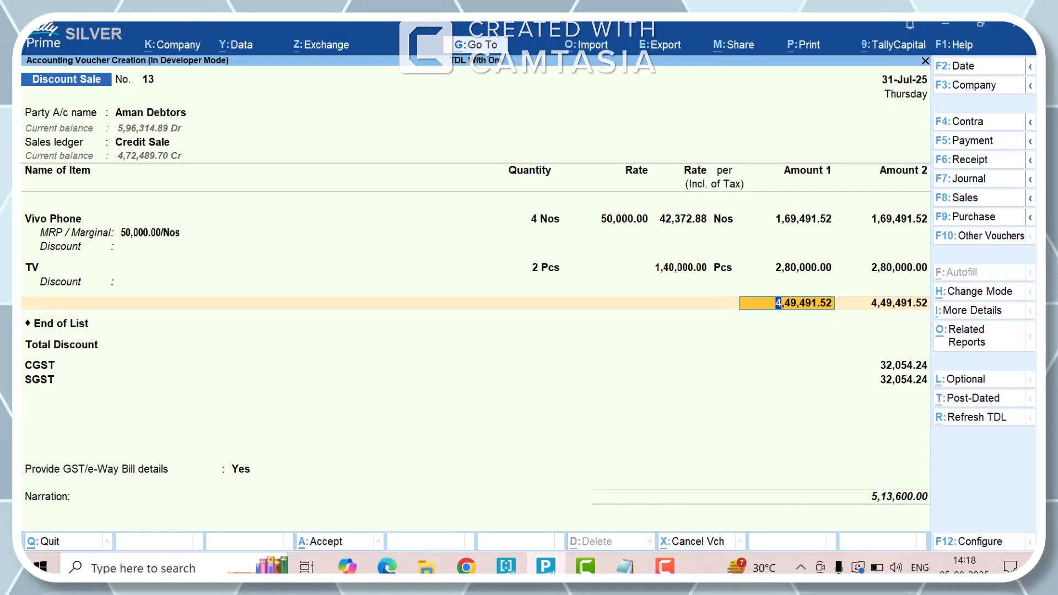
pyautogui.press('Down')
pyautogui.press('Down')
pyautogui.press('Up')
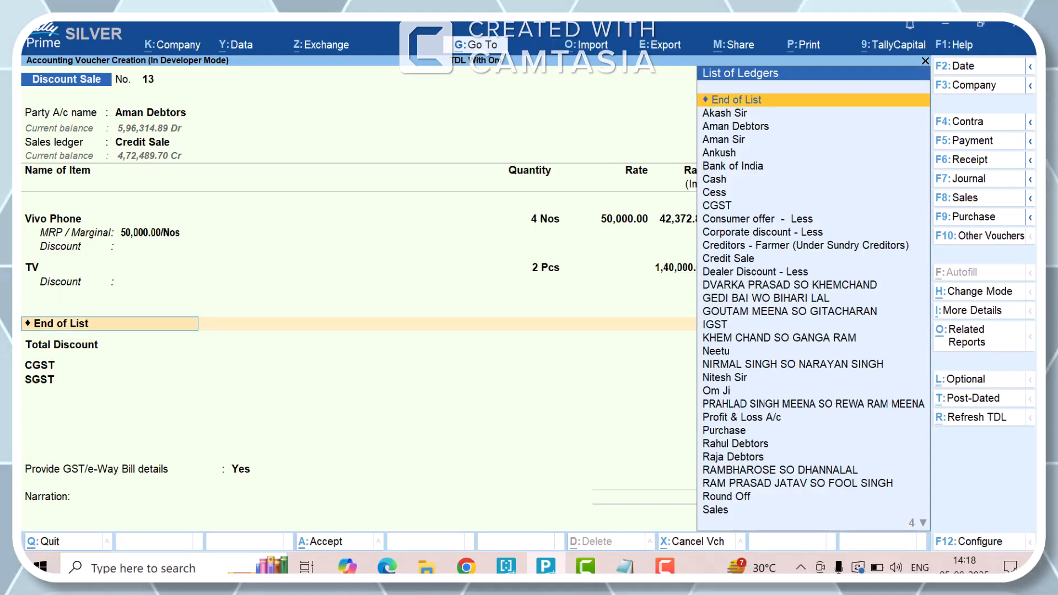
pyautogui.press('Down')
pyautogui.press('Down')
pyautogui.press('Down')
pyautogui.press('Down')
pyautogui.press('Down')
pyautogui.press('Down')
pyautogui.press('Down')
pyautogui.press('Down')
pyautogui.press('Down')
pyautogui.press('Down')
pyautogui.press('Down')
pyautogui.press('Up')
pyautogui.press('Up')
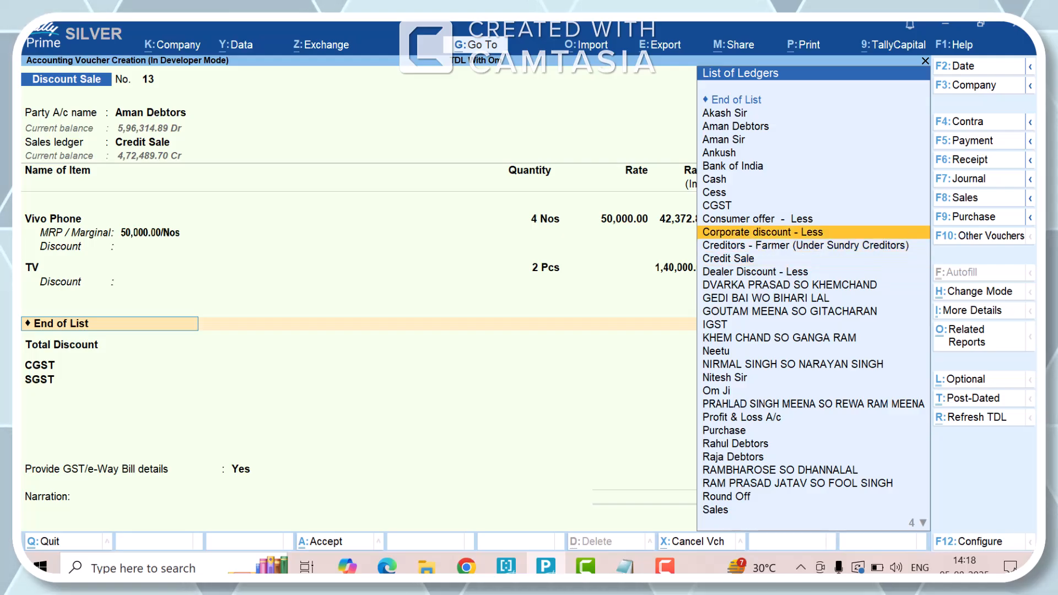
pyautogui.press('Up')
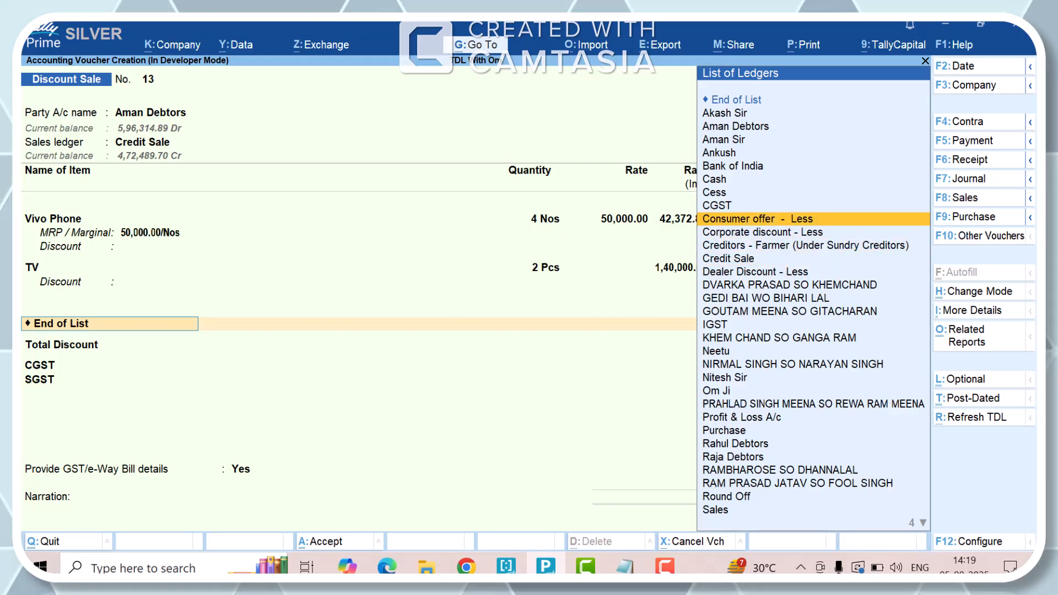
pyautogui.press('Down')
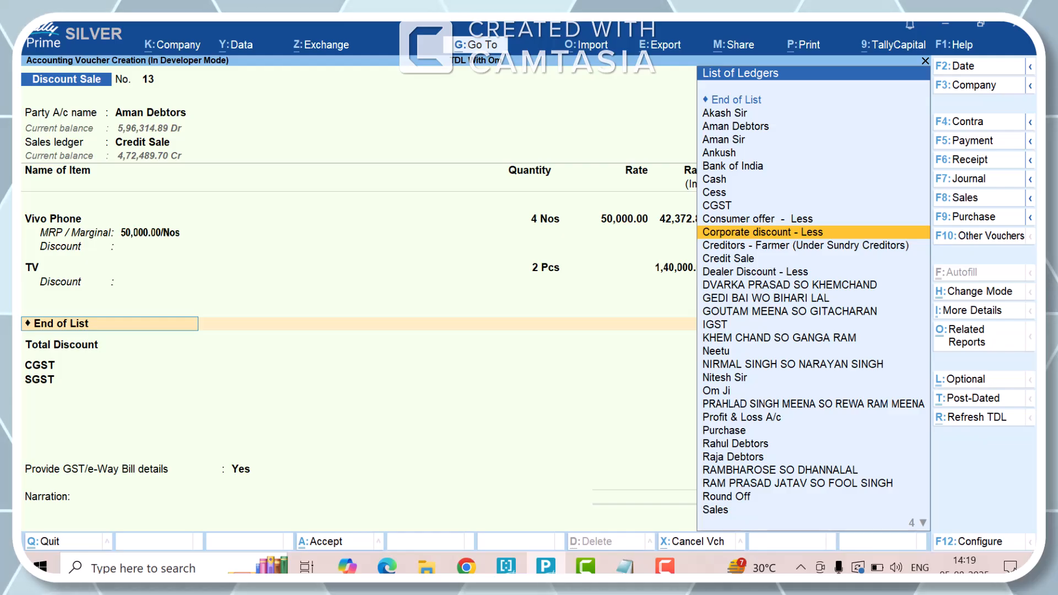
pyautogui.press('Down')
pyautogui.press('Down')
pyautogui.press('Down')
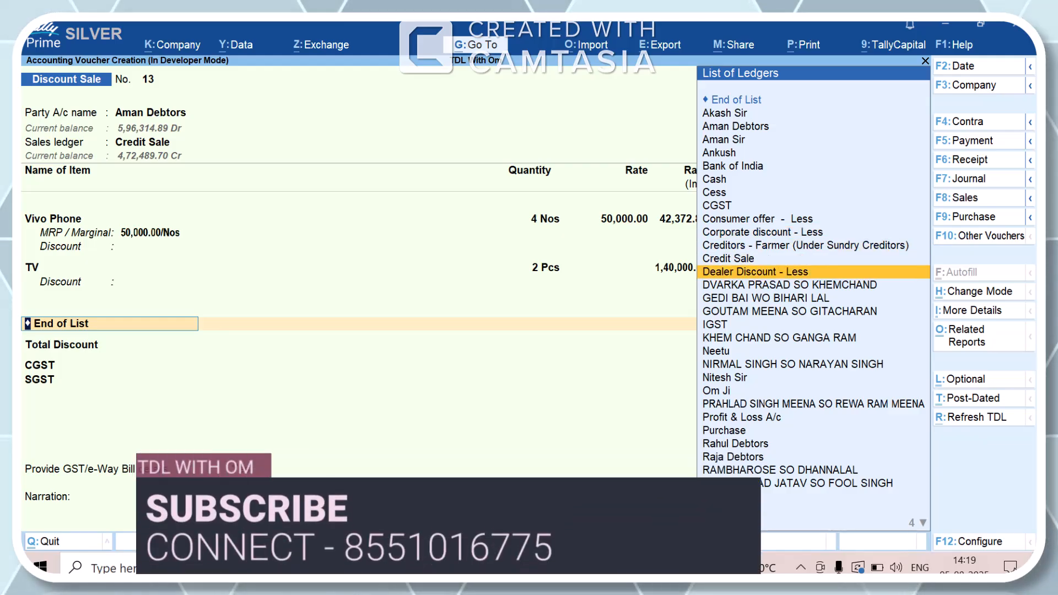
pyautogui.press('Up')
pyautogui.press('Up')
pyautogui.press('Up')
pyautogui.press('Up')
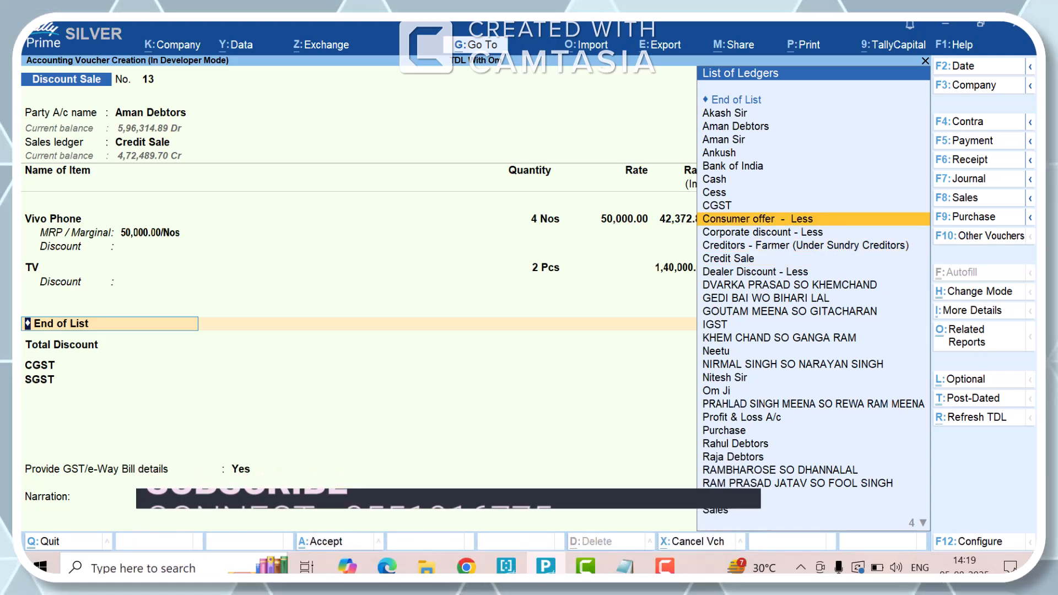
pyautogui.press('Return')
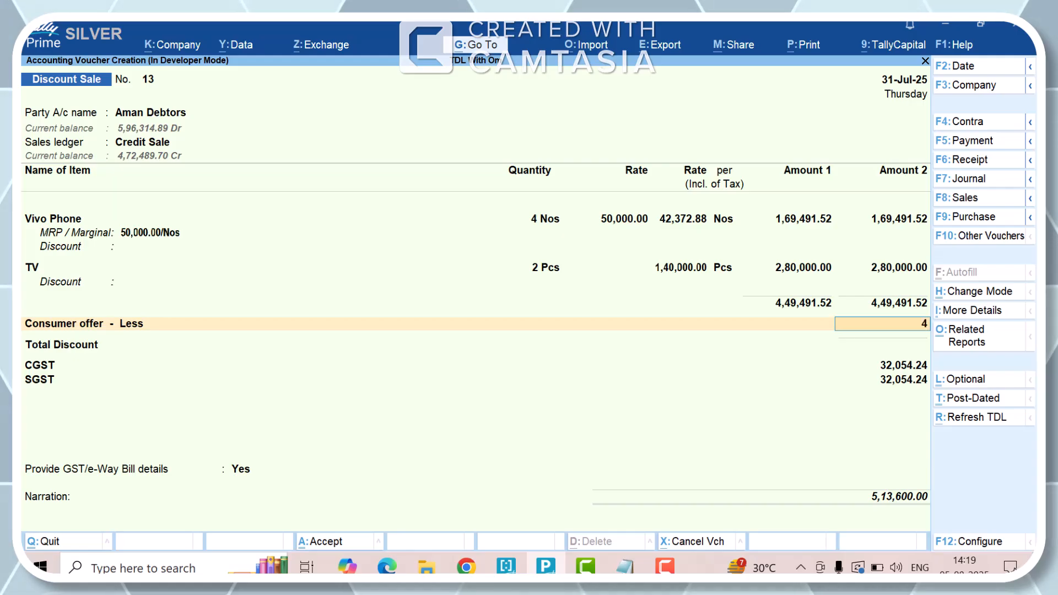
# - Set the Consumer offer - Less amount to 49,000 and end the discount ledger list
pyautogui.write('49000')
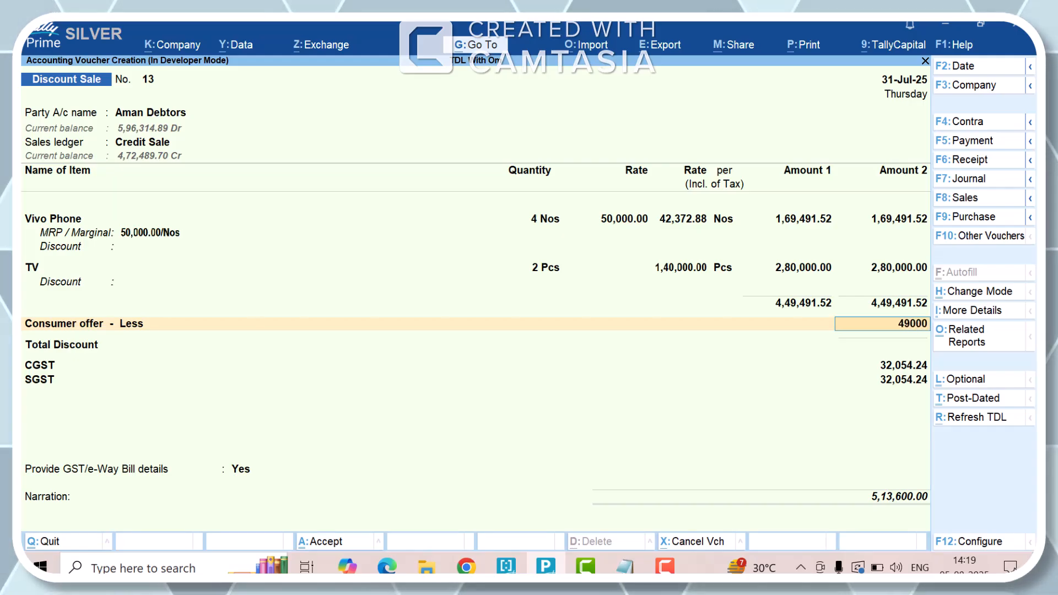
pyautogui.press('Return')
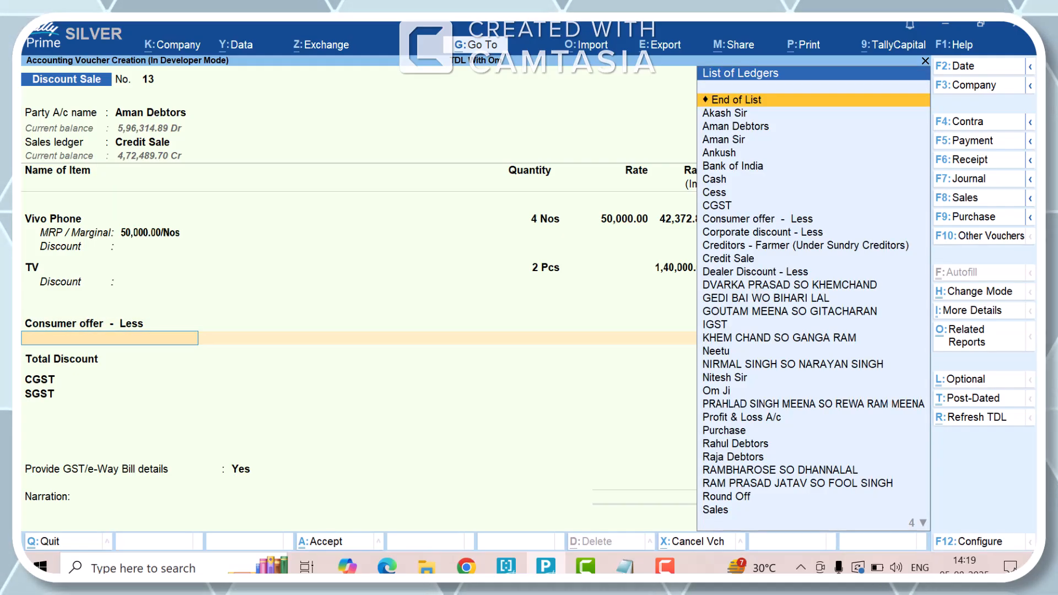
pyautogui.press('Return')
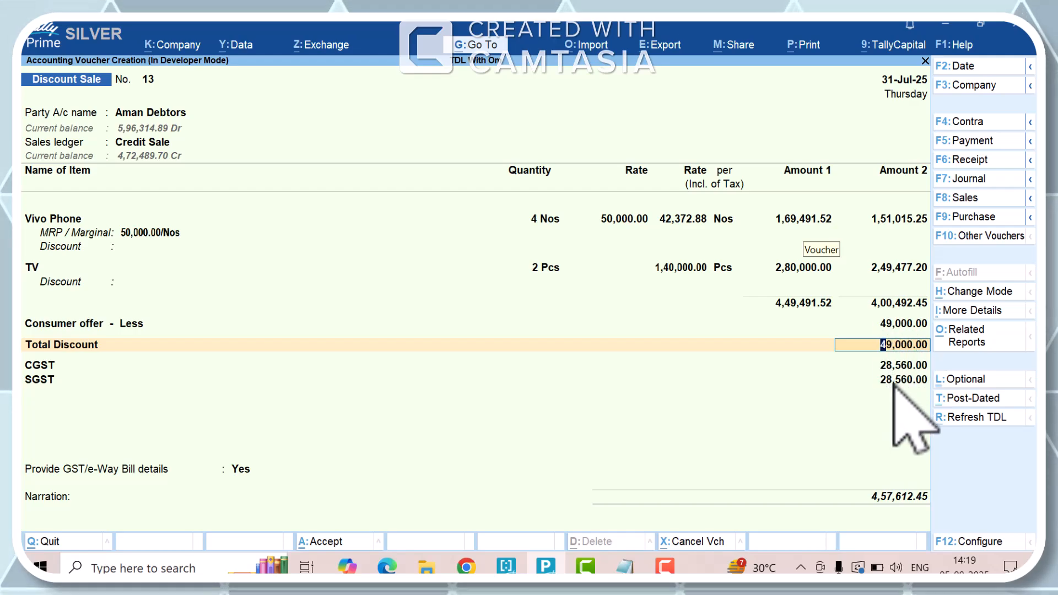
# - Accept the total discount, check the recalculated CGST amount, and switch to Notepad to append "--" to the GST Amount line
pyautogui.press('Return')
pyautogui.press('Return')
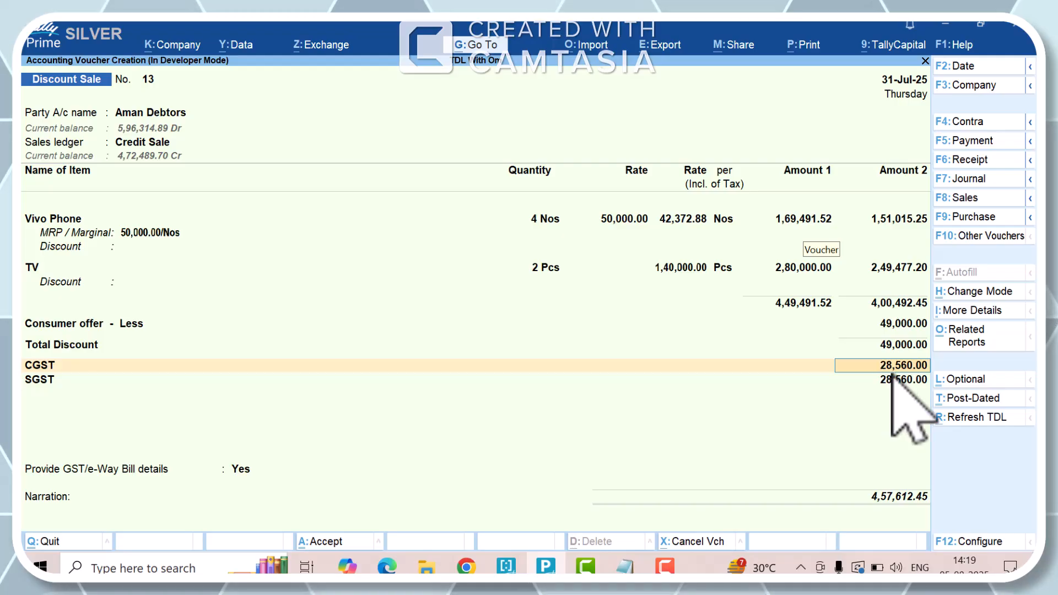
pyautogui.hotkey('alt', 'Tab')
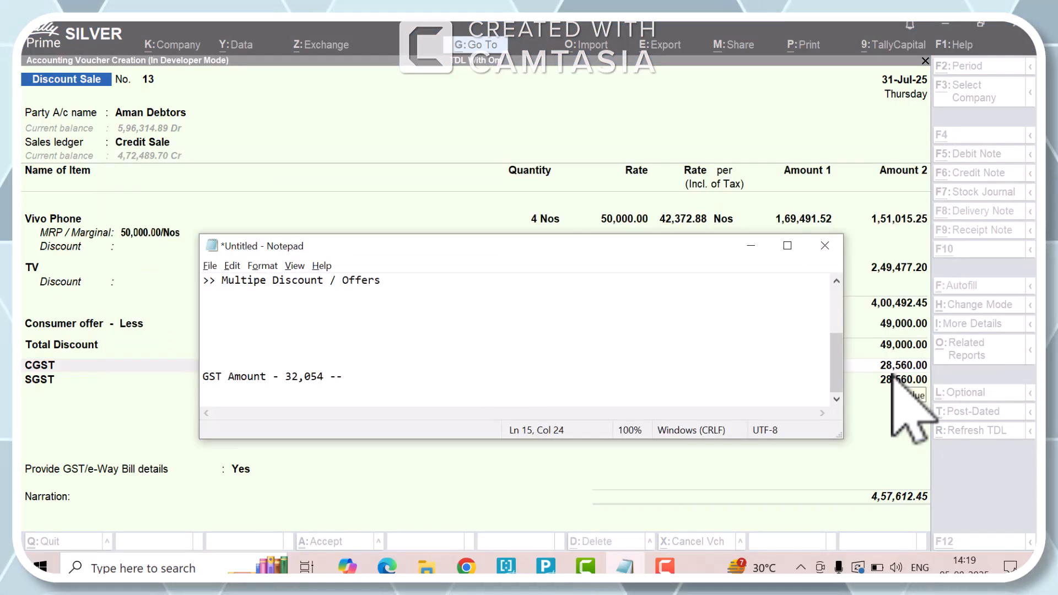
# - Return to TallyPrime and add the Corporate discount - Less ledger below Consumer offer - Less
pyautogui.hotkey('alt', 'Tab')
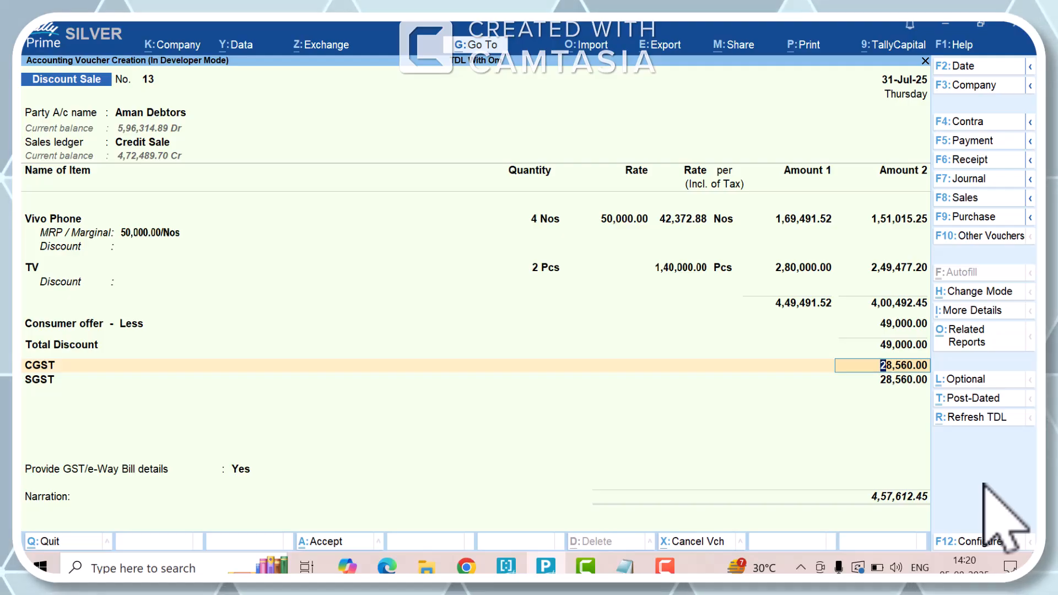
pyautogui.press('Up')
pyautogui.press('Up')
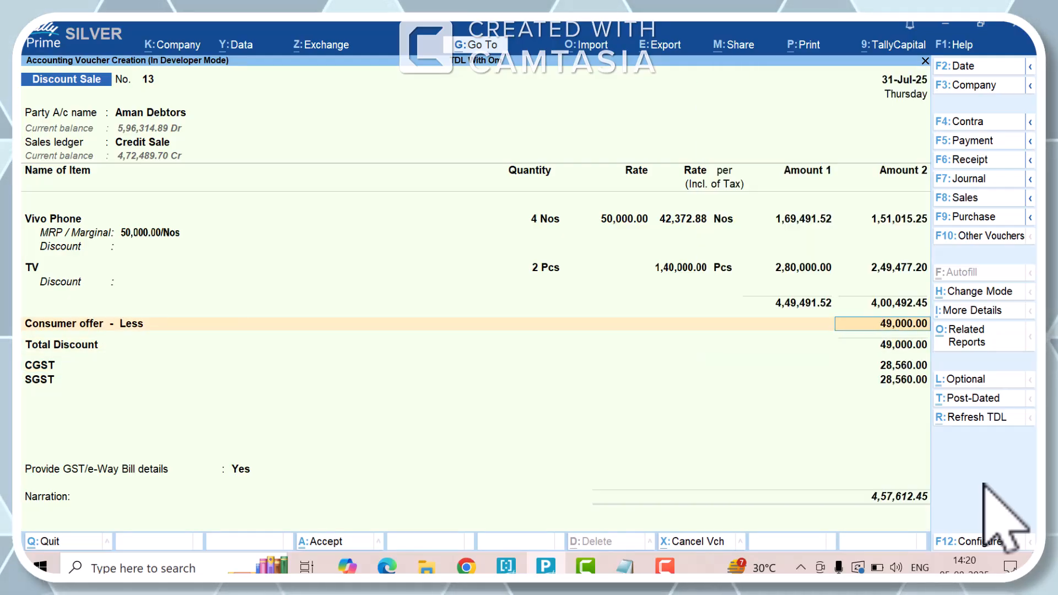
pyautogui.press('Return')
pyautogui.press('Down')
pyautogui.press('Down')
pyautogui.press('Down')
pyautogui.press('Down')
pyautogui.press('Down')
pyautogui.press('Down')
pyautogui.press('Down')
pyautogui.press('Down')
pyautogui.press('Down')
pyautogui.press('Down')
pyautogui.press('Down')
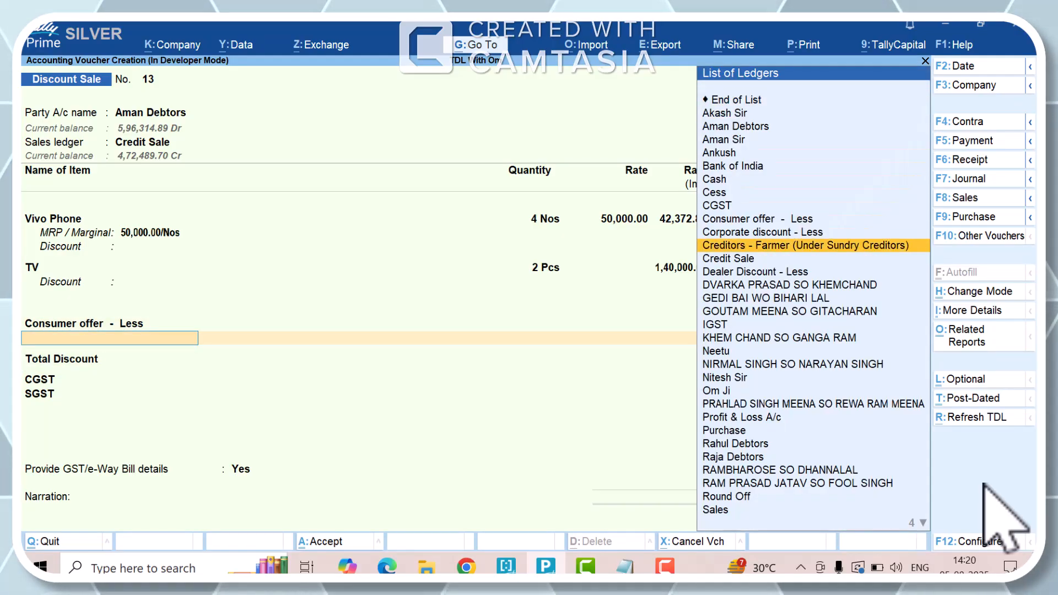
pyautogui.press('Up')
pyautogui.press('Up')
pyautogui.press('Down')
pyautogui.press('Return')
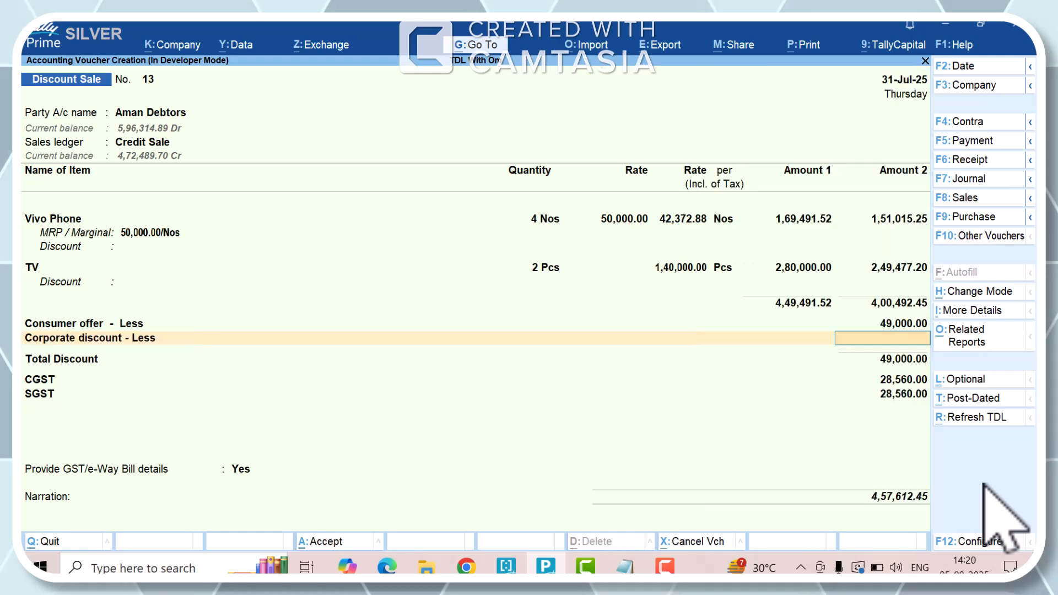
# - Set the Corporate discount - Less amount to 12,000 and end the discount ledger list
pyautogui.write('12,0')
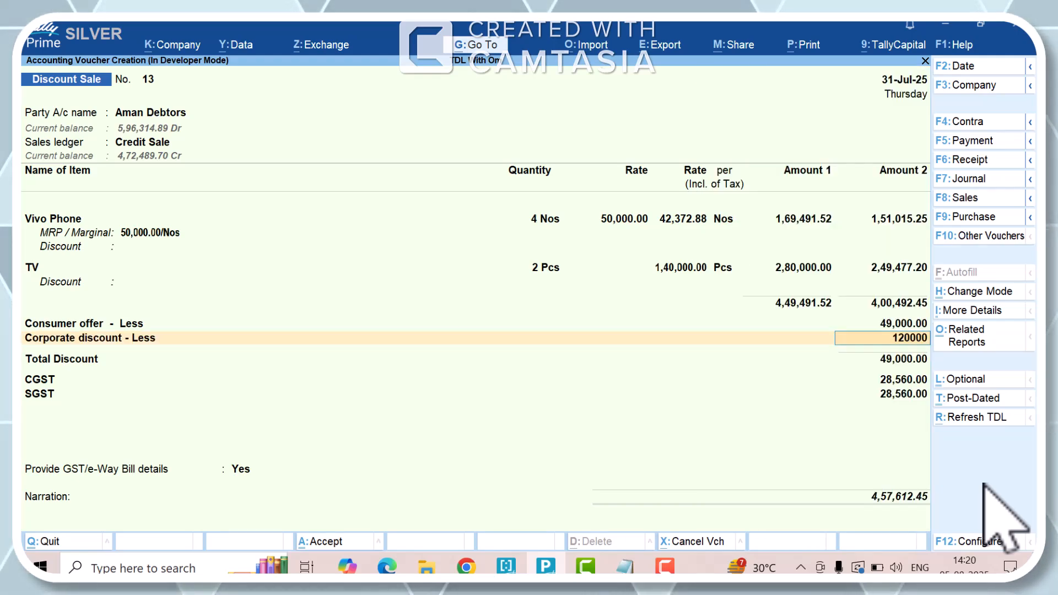
pyautogui.write('00.0')
pyautogui.press('BackSpace')
pyautogui.press('Return')
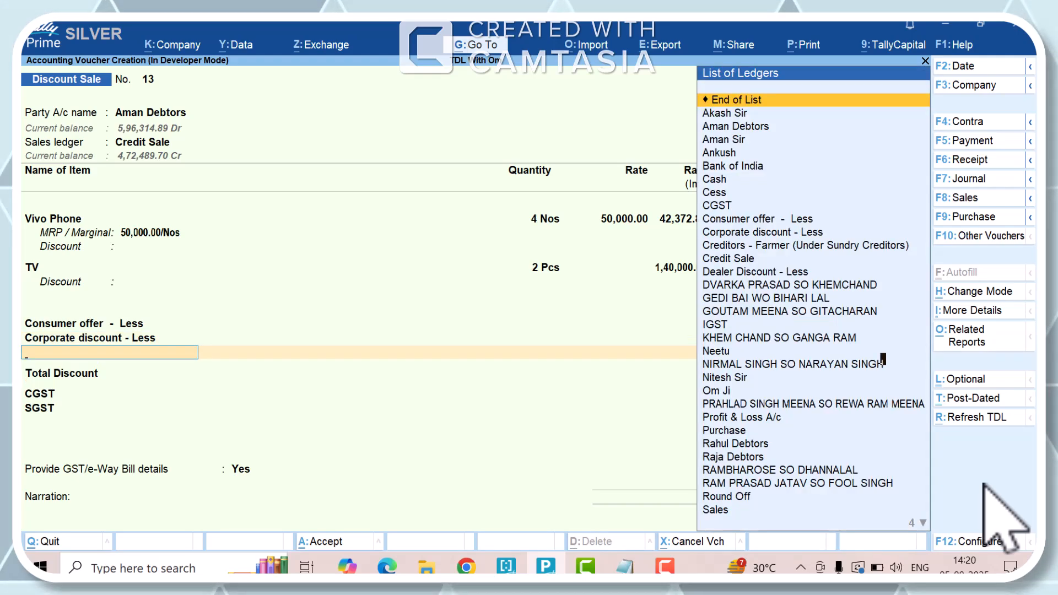
pyautogui.press('Return')
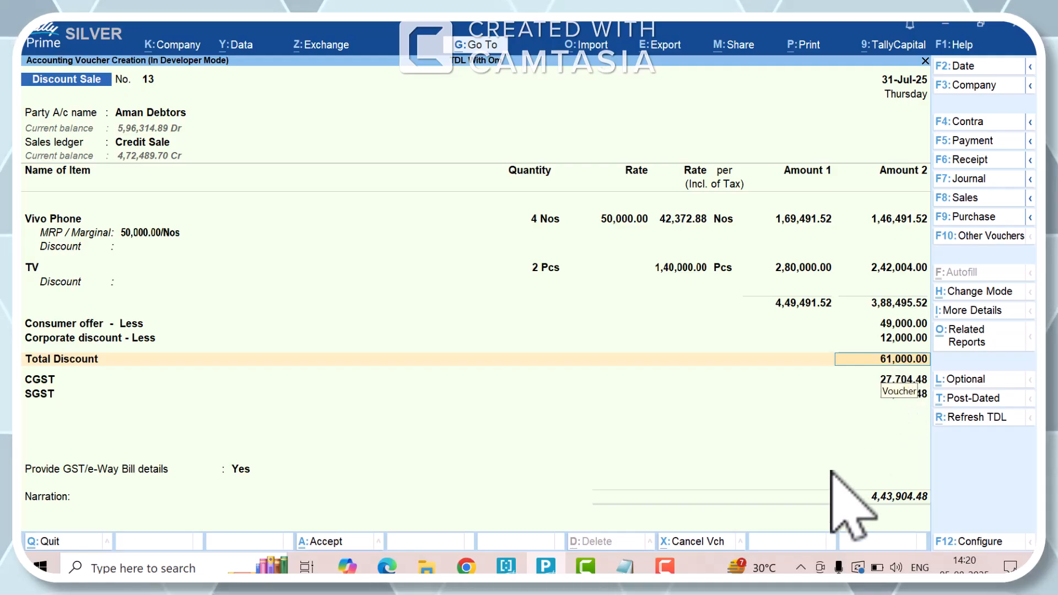
# - Add the Dealer Discount - Less ledger below Corporate discount - Less
pyautogui.press('Up')
pyautogui.press('Return')
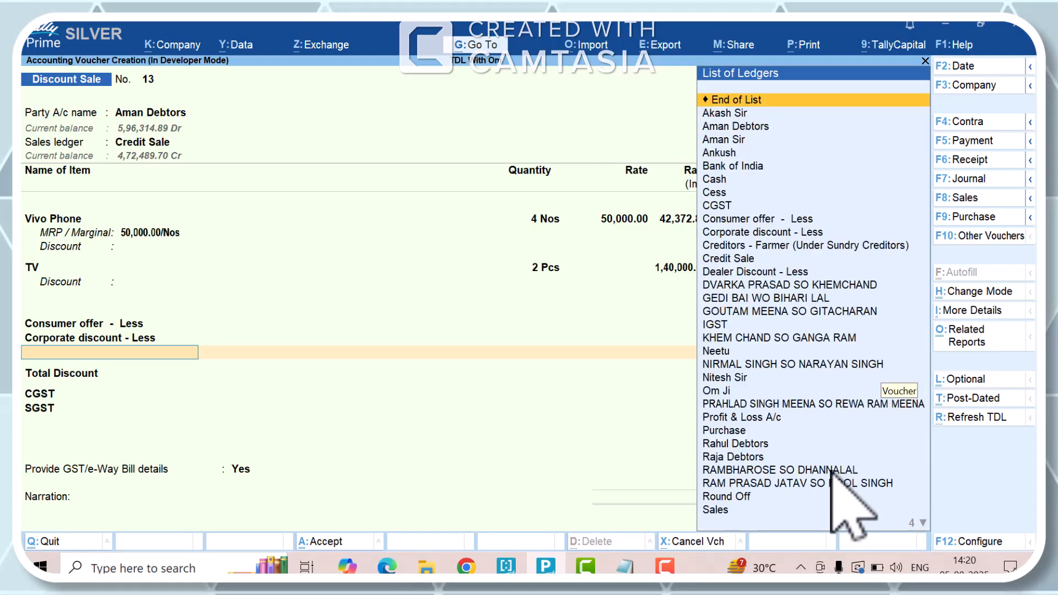
pyautogui.press('Down')
pyautogui.press('Down')
pyautogui.press('Down')
pyautogui.press('Down')
pyautogui.press('Down')
pyautogui.press('Down')
pyautogui.press('Down')
pyautogui.press('Down')
pyautogui.press('Down')
pyautogui.press('Down')
pyautogui.press('Down')
pyautogui.press('Down')
pyautogui.press('Down')
pyautogui.press('Down')
pyautogui.press('Up')
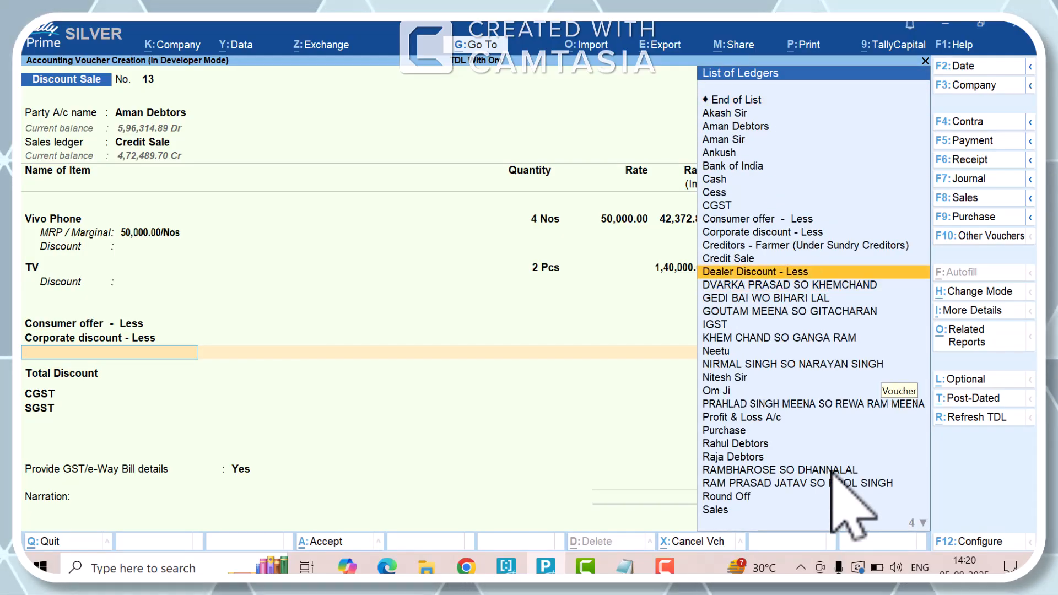
pyautogui.press('Return')
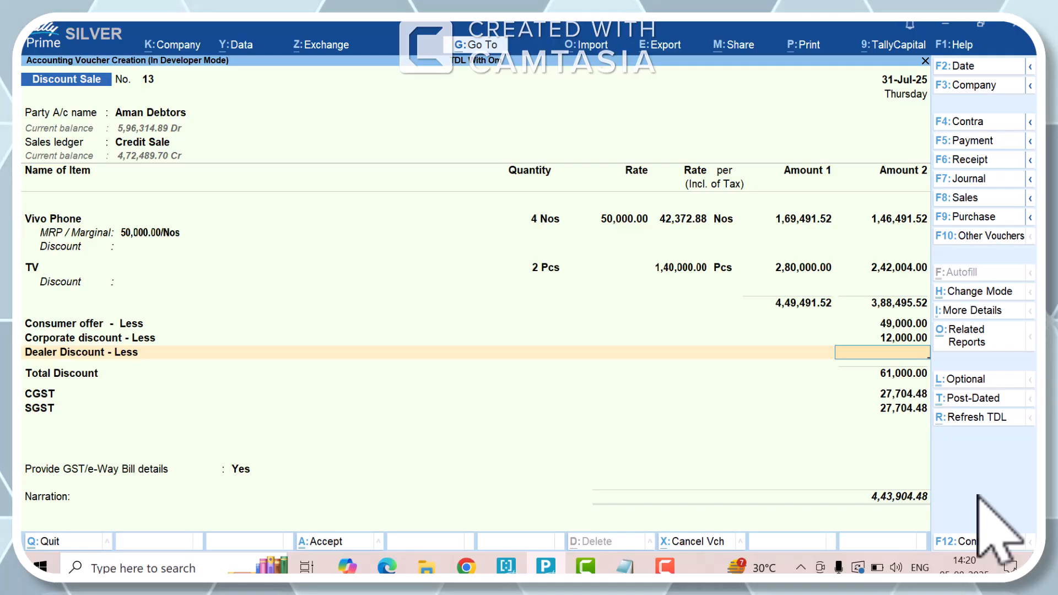
# - Set the Dealer Discount - Less amount to 5,000 and end the discount ledger list
pyautogui.write('5000')
pyautogui.press('Return')
pyautogui.press('Return')
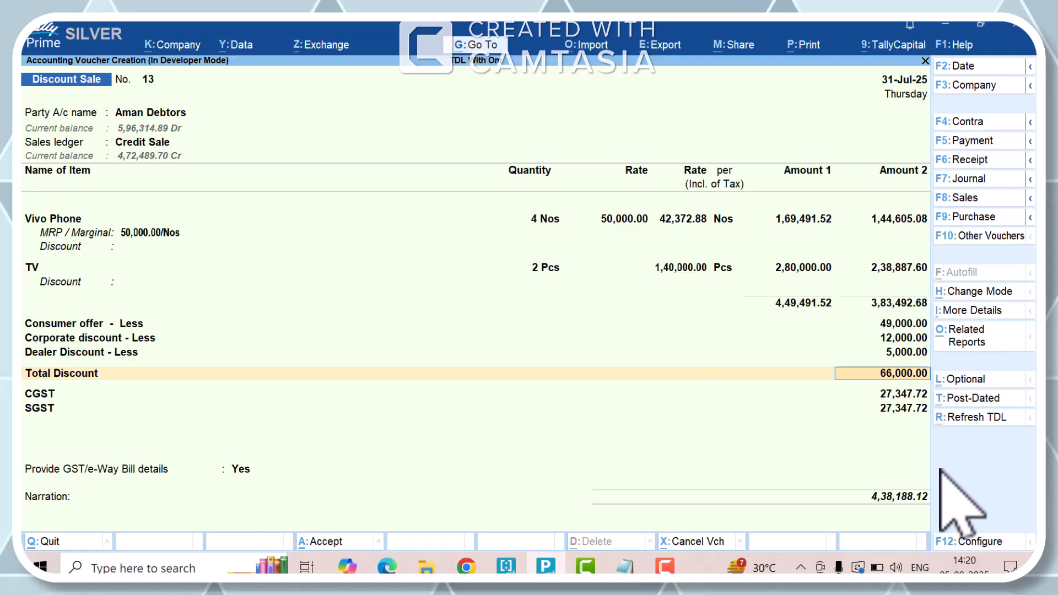
# - Change the Consumer offer - Less amount to 6,000 and end the discount ledger list again
pyautogui.press('Up')
pyautogui.press('Up')
pyautogui.press('Up')
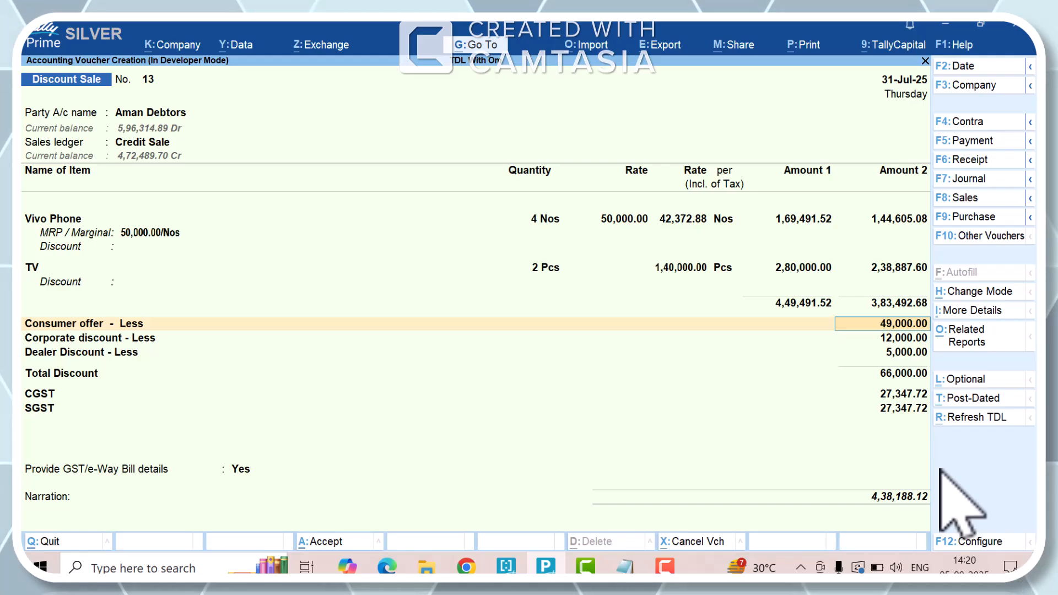
pyautogui.write('1')
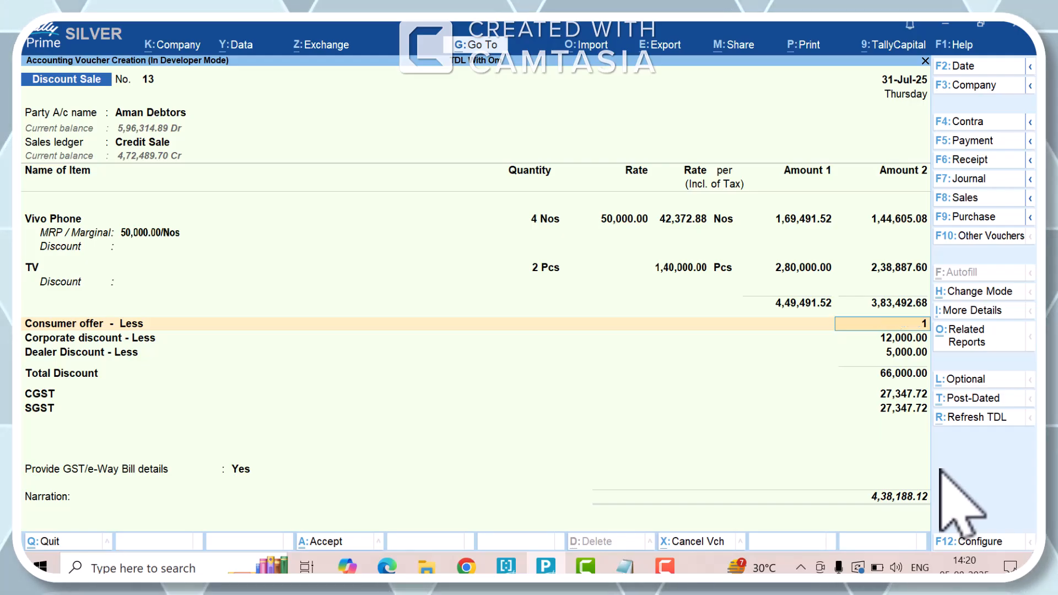
pyautogui.write('5000')
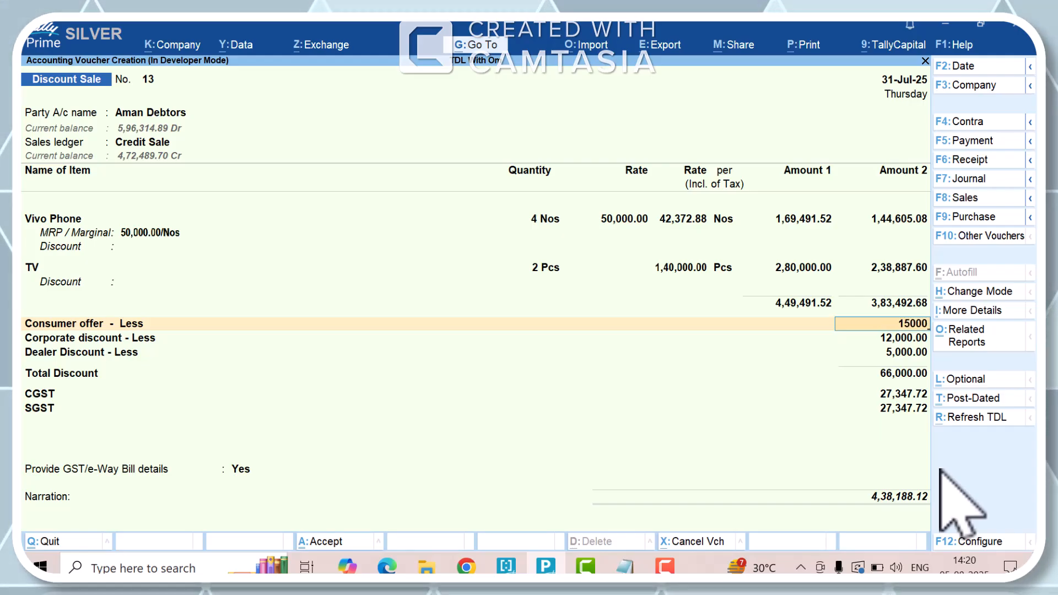
pyautogui.press('BackSpace')
pyautogui.press('BackSpace')
pyautogui.press('BackSpace')
pyautogui.press('BackSpace')
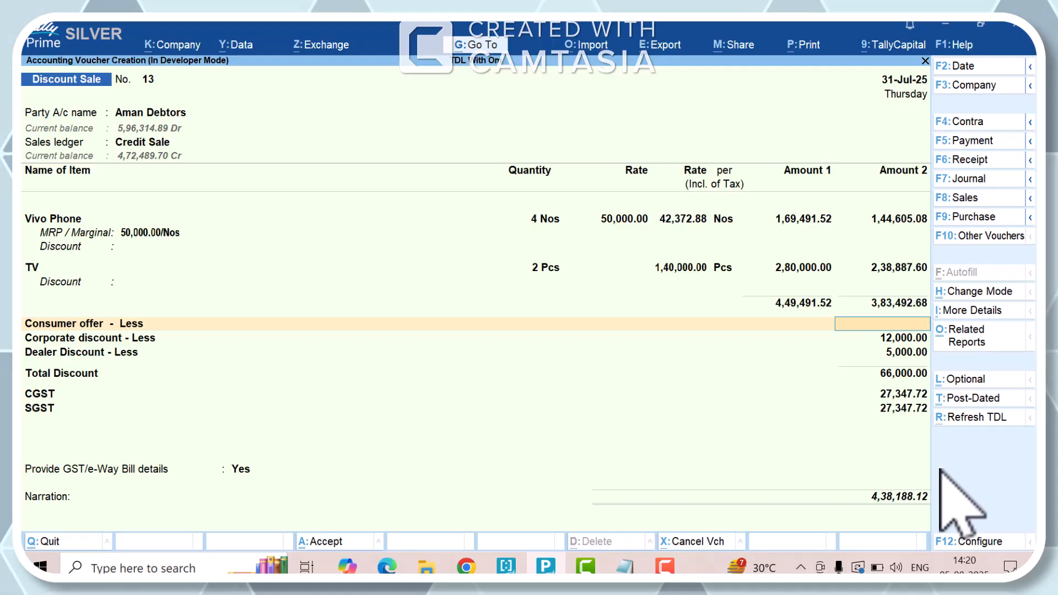
pyautogui.write('6000')
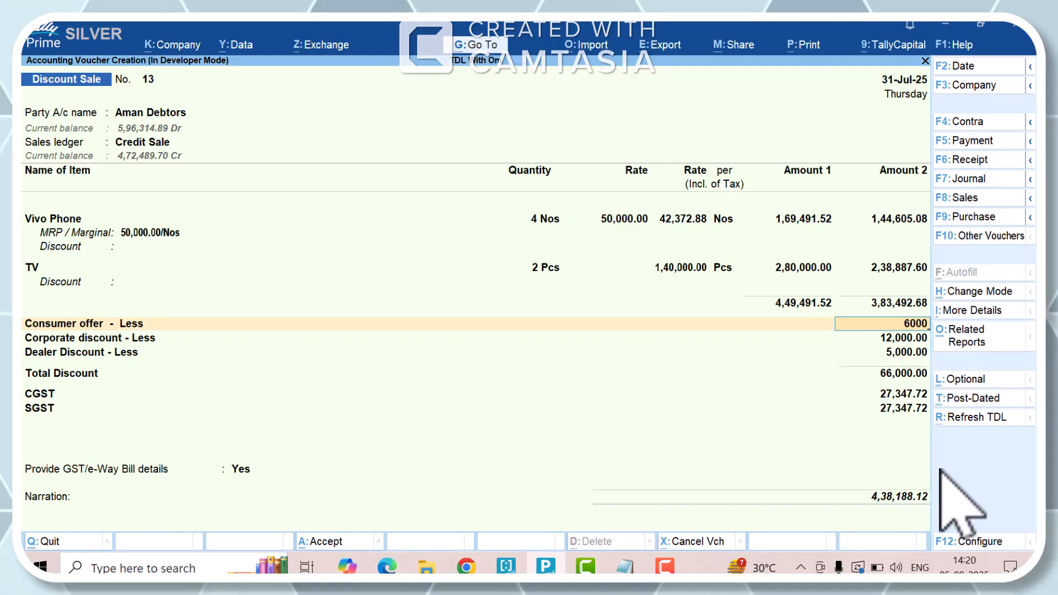
pyautogui.press('Return')
pyautogui.press('Return')
pyautogui.press('Return')
pyautogui.press('Return')
pyautogui.press('Return')
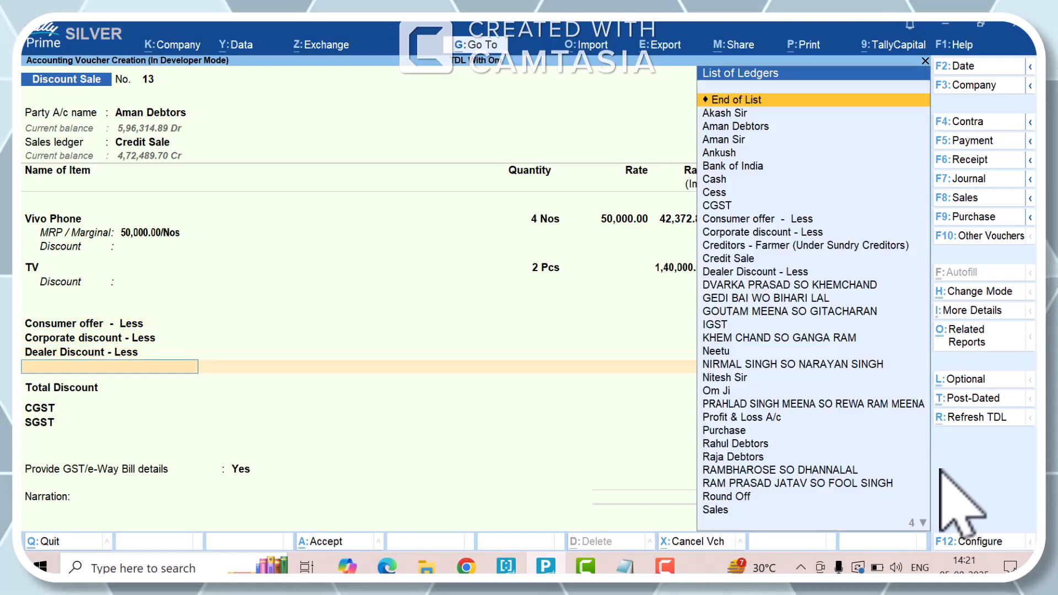
pyautogui.press('Return')
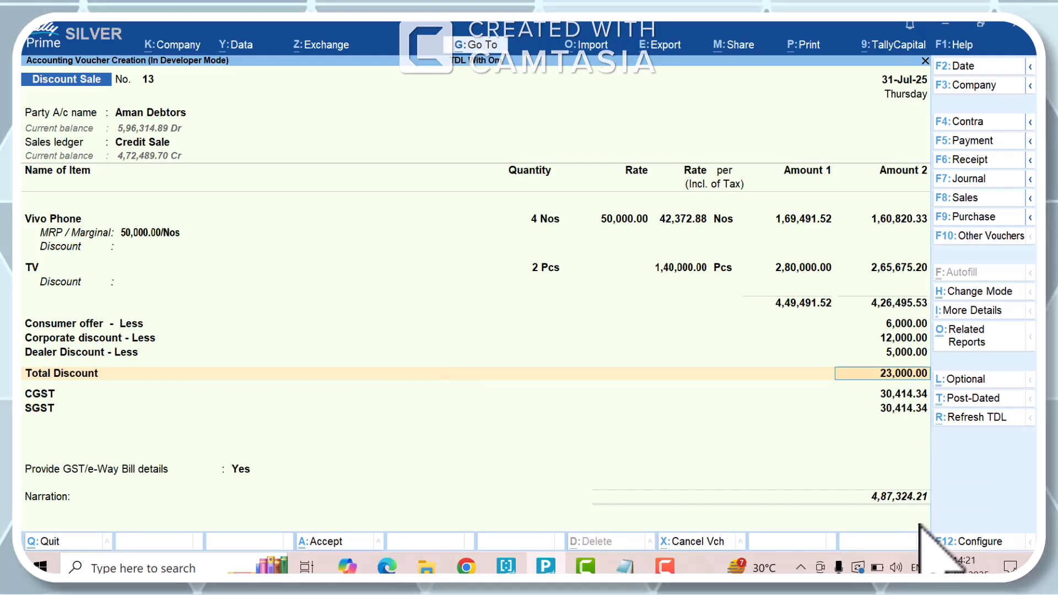
# - Keep the calculated total discount, CGST and SGST amounts and add the Round Off ledger below SGST
pyautogui.press('Return')
pyautogui.press('Return')
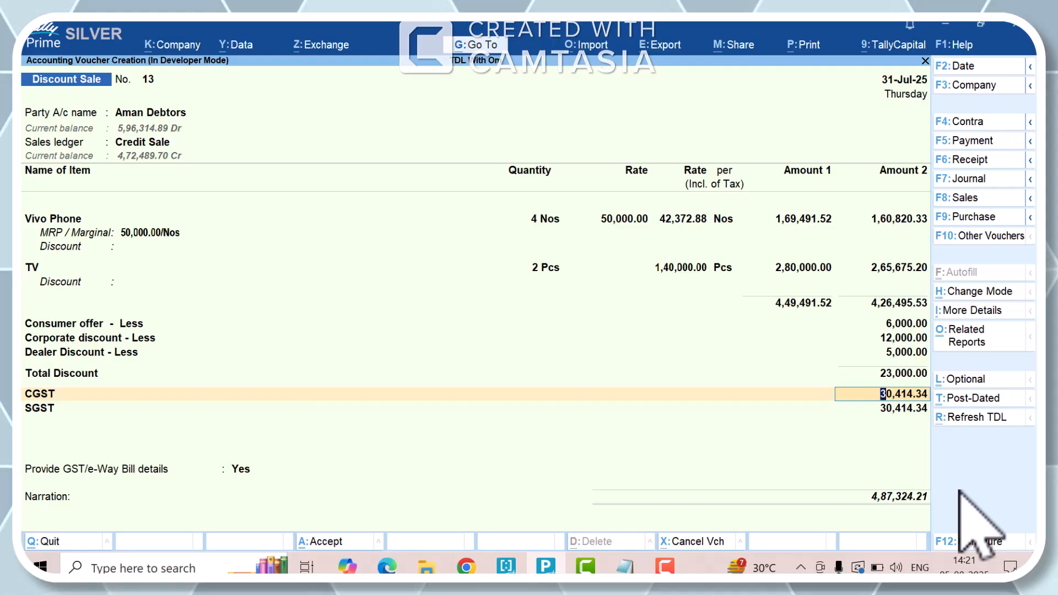
pyautogui.press('Return')
pyautogui.press('Return')
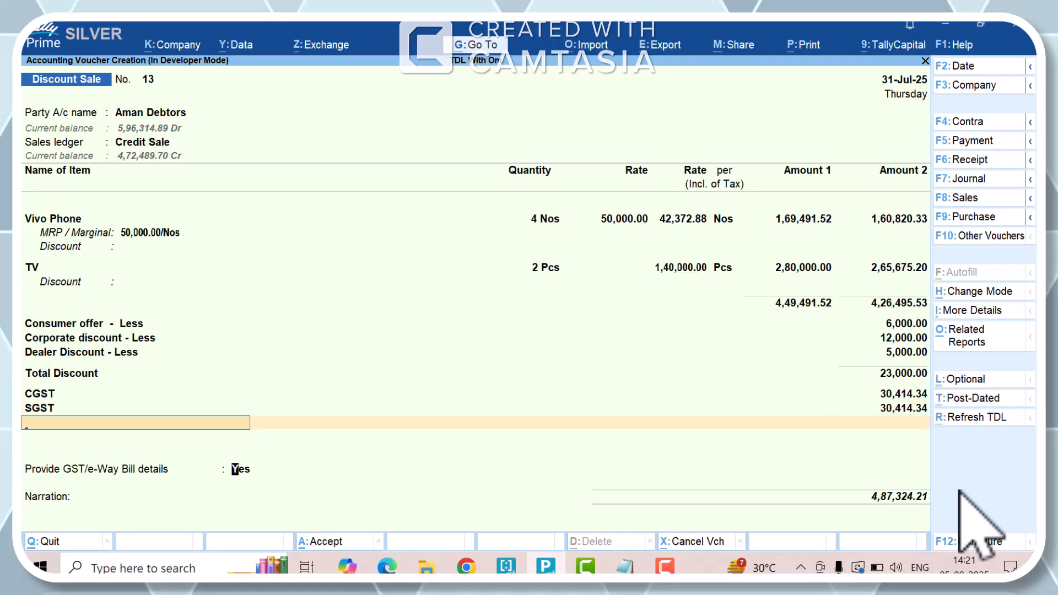
pyautogui.press('BackSpace')
pyautogui.press('Return')
pyautogui.write('Rou')
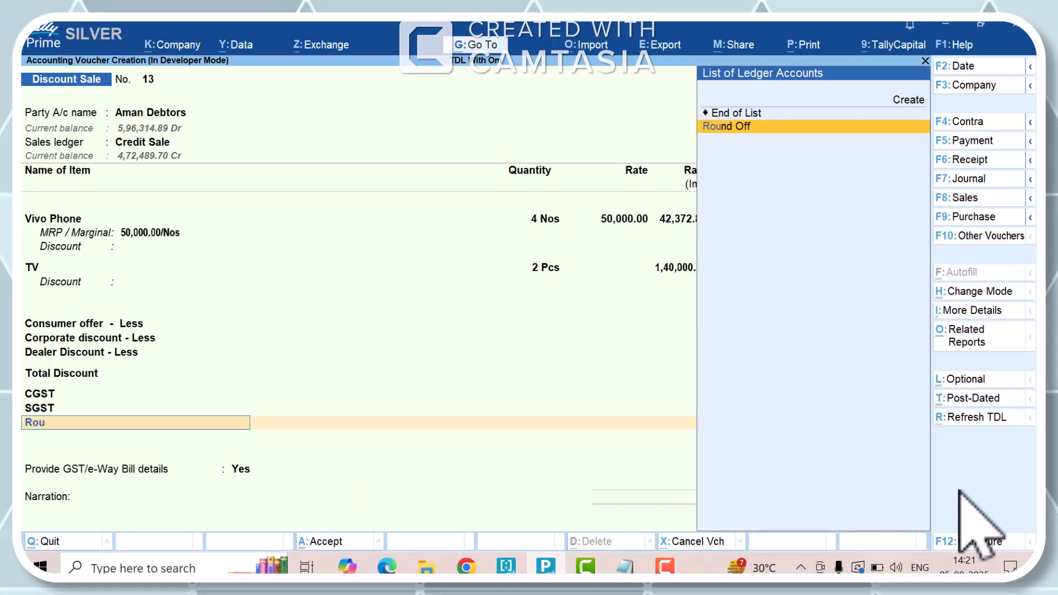
# - Leave the e-Way Bill additional details empty and set Provide GST/e-Way Bill details to No
pyautogui.press('Return')
pyautogui.press('Return')
pyautogui.press('Return')
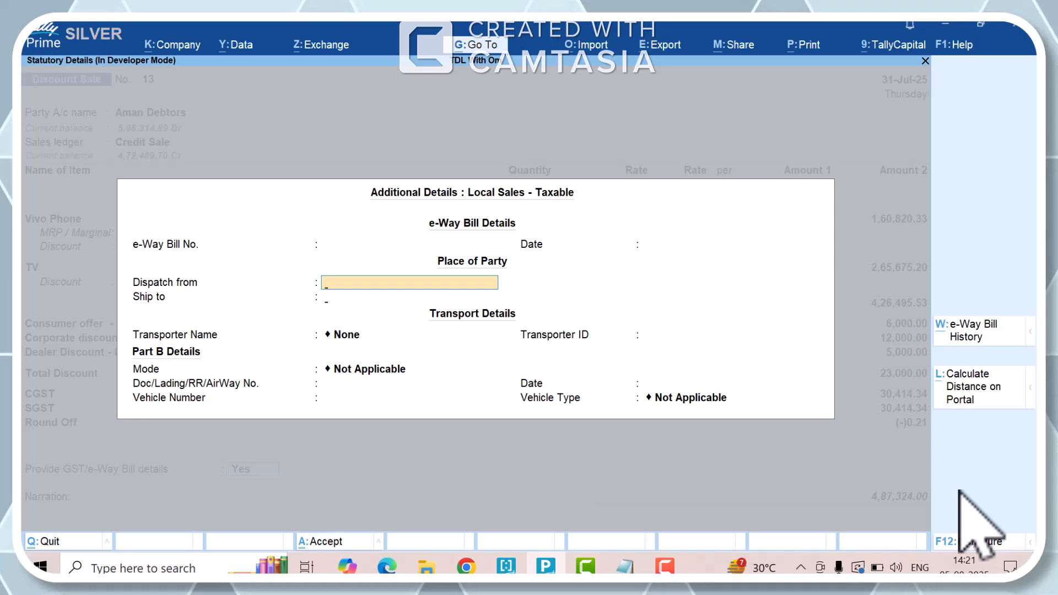
pyautogui.press('Return')
pyautogui.press('Return')
pyautogui.press('Escape')
pyautogui.press('Up')
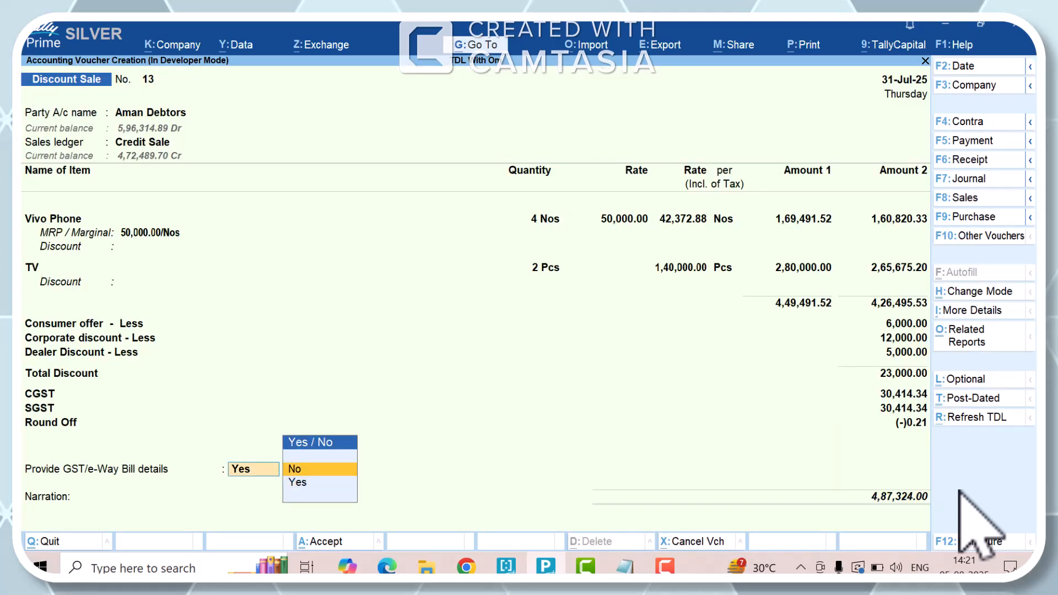
pyautogui.press('Return')
# - Save the Discount Sale voucher and decline sending its details for e-Way Bill generation
pyautogui.hotkey('ctrl', 'a')
pyautogui.hotkey('ctrl', 'a')
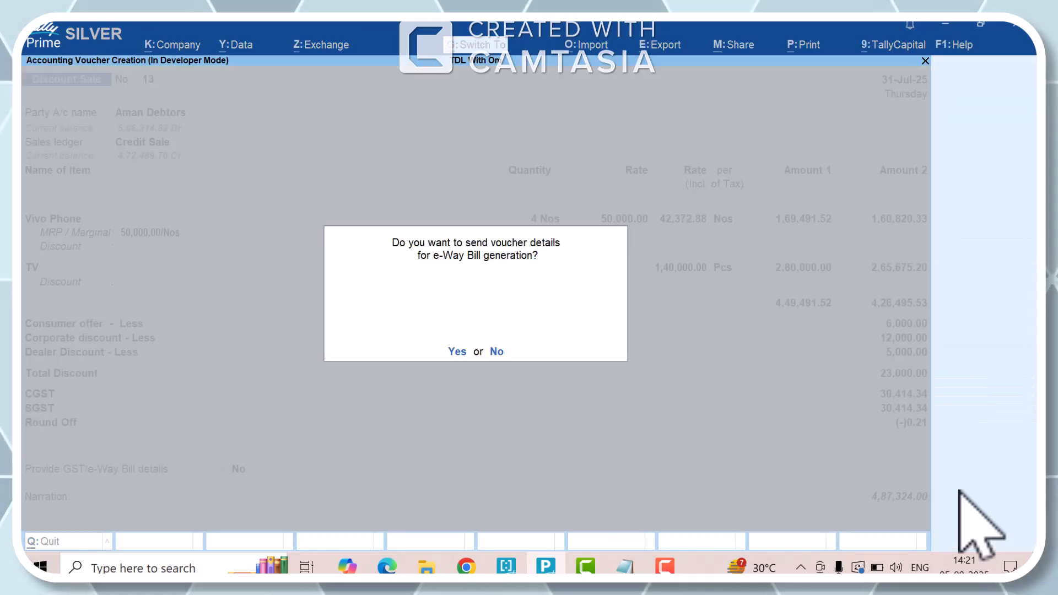
pyautogui.press('n')
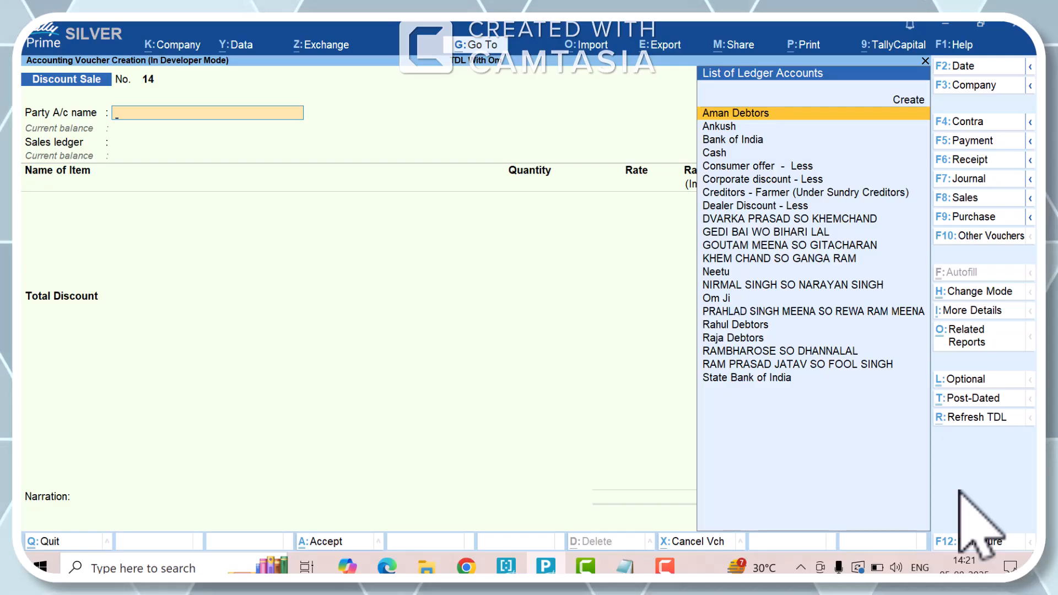
# - Reopen the saved voucher, examine the discount and tax sections in its print preview, and return to the blank voucher
pyautogui.press('pageup')
pyautogui.hotkey('alt', 'p')
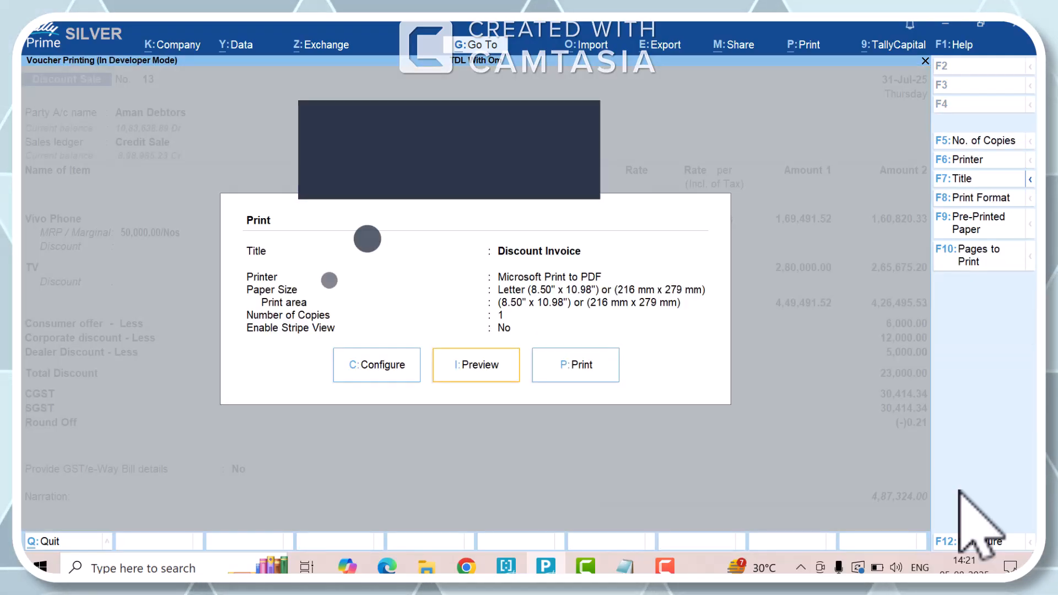
pyautogui.press('i')
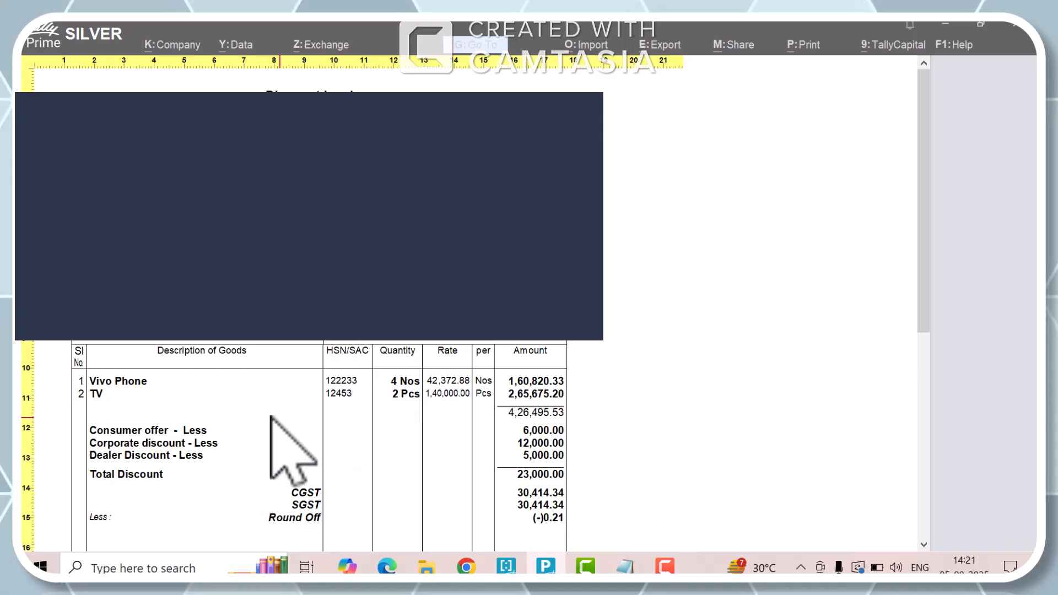
pyautogui.scroll(-3, 283, 441)
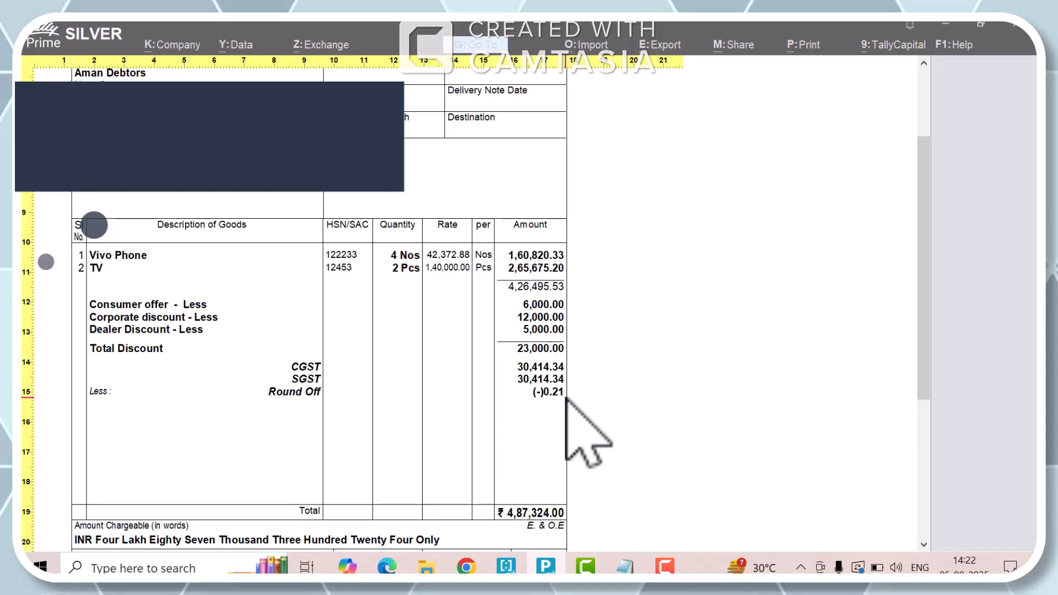
pyautogui.scroll(-3, 567, 398)
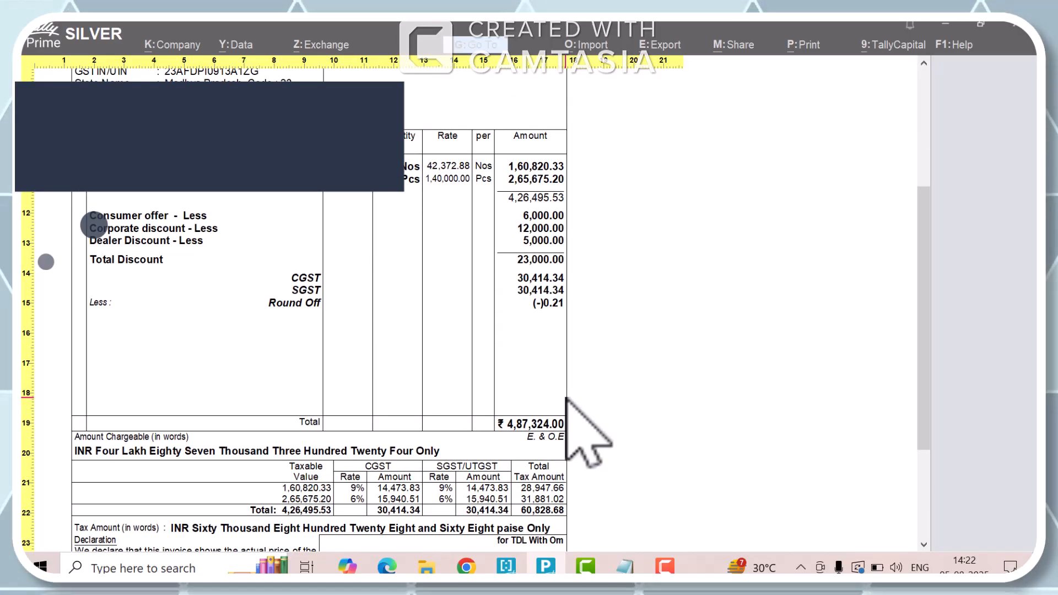
pyautogui.press('Escape')
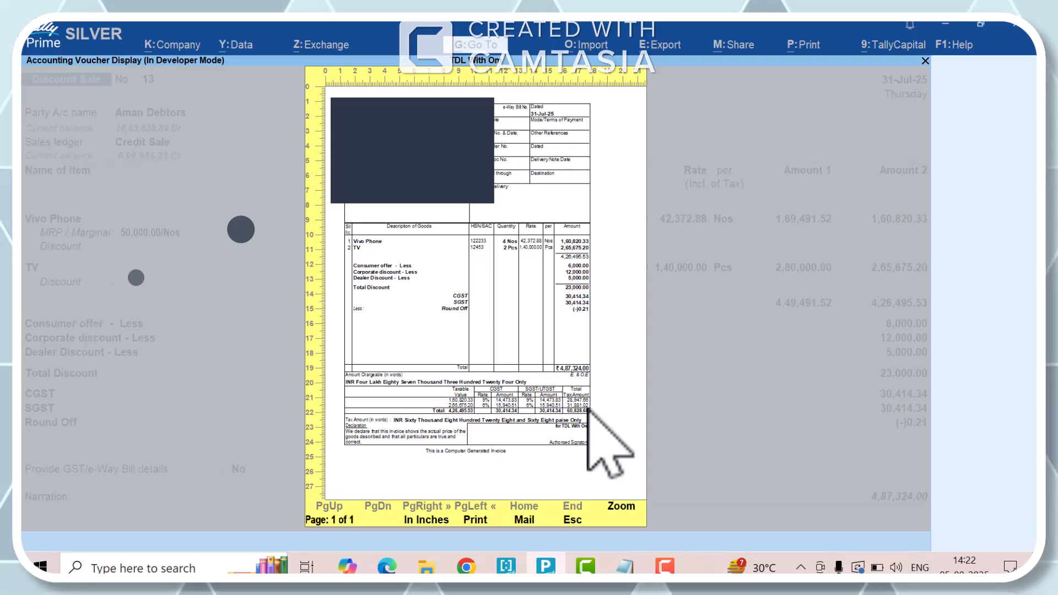
pyautogui.press('Escape')
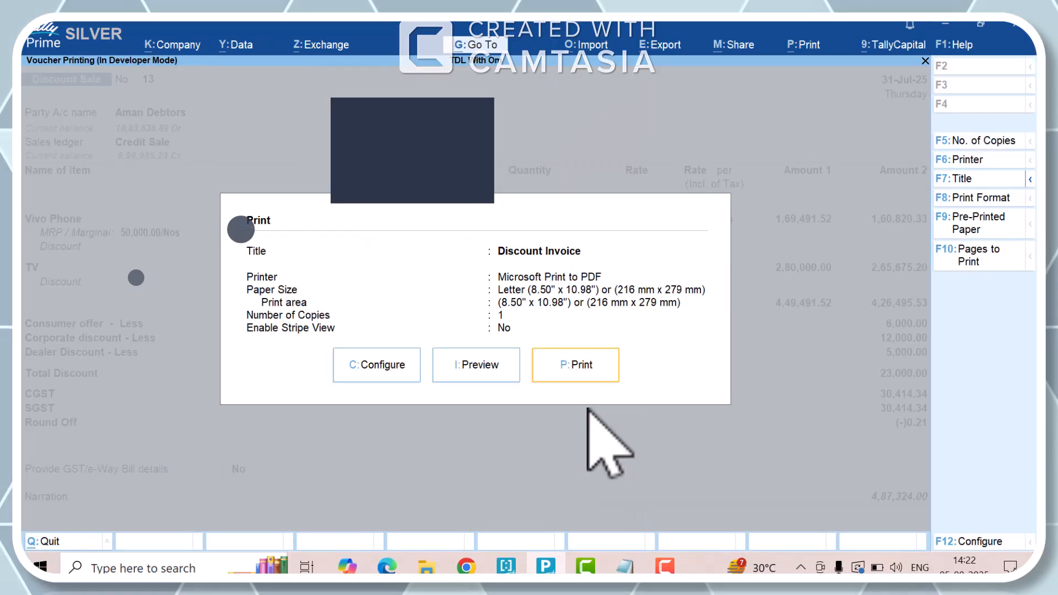
pyautogui.press('Escape')
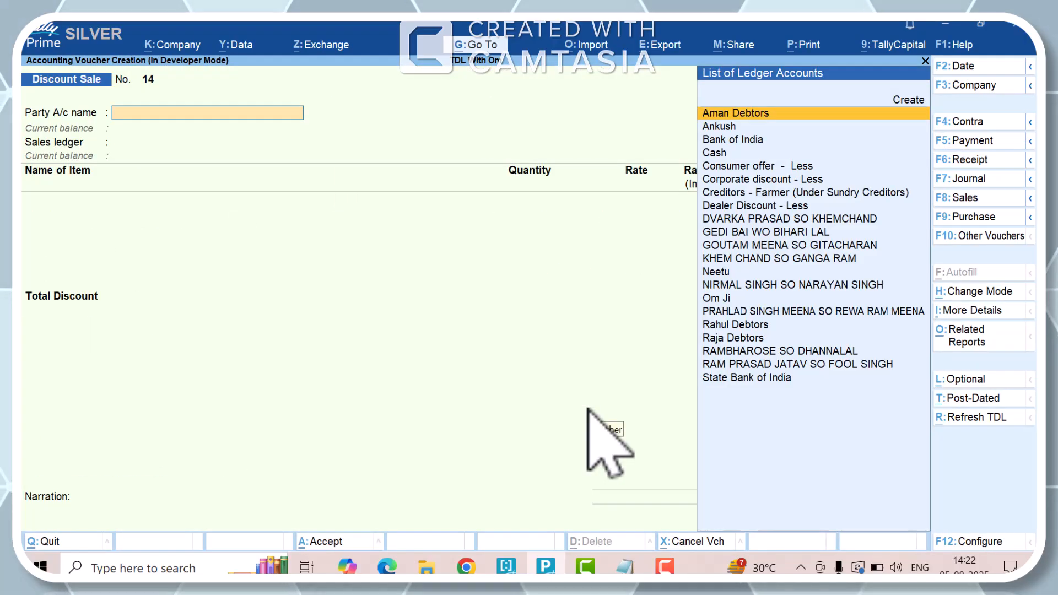
# - Switch to Notepad and highlight the Voucher Type Enable, Bill Design, GST Item Working and Multipe Discount / Offers lines in turn
pyautogui.hotkey('alt', 'Tab')
pyautogui.press('Up')
pyautogui.press('Up')
pyautogui.press('Up')
pyautogui.press('Up')
pyautogui.press('Up')
pyautogui.press('Up')
pyautogui.press('Up')
pyautogui.press('Up')
pyautogui.press('Up')
pyautogui.press('Up')
pyautogui.press('Up')
pyautogui.press('Up')
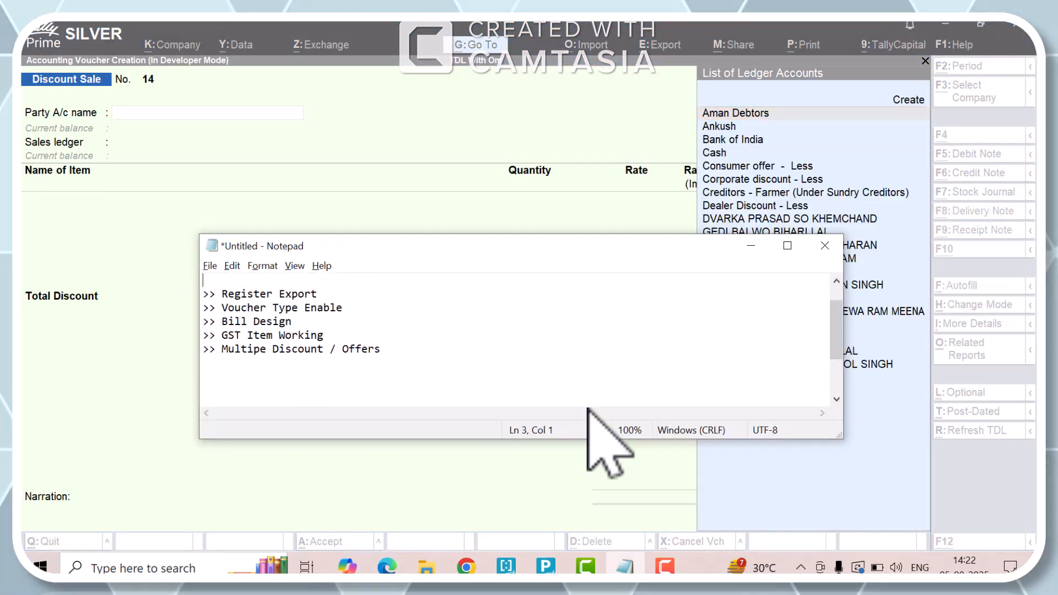
pyautogui.hotkey('shift', 'End')
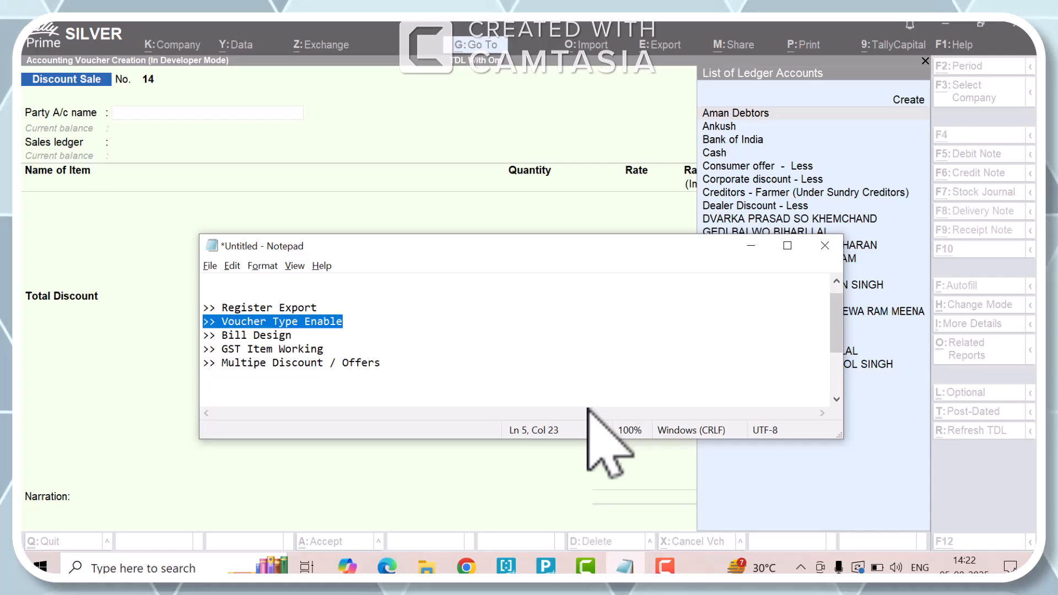
pyautogui.press('Down')
pyautogui.hotkey('shift', 'Home')
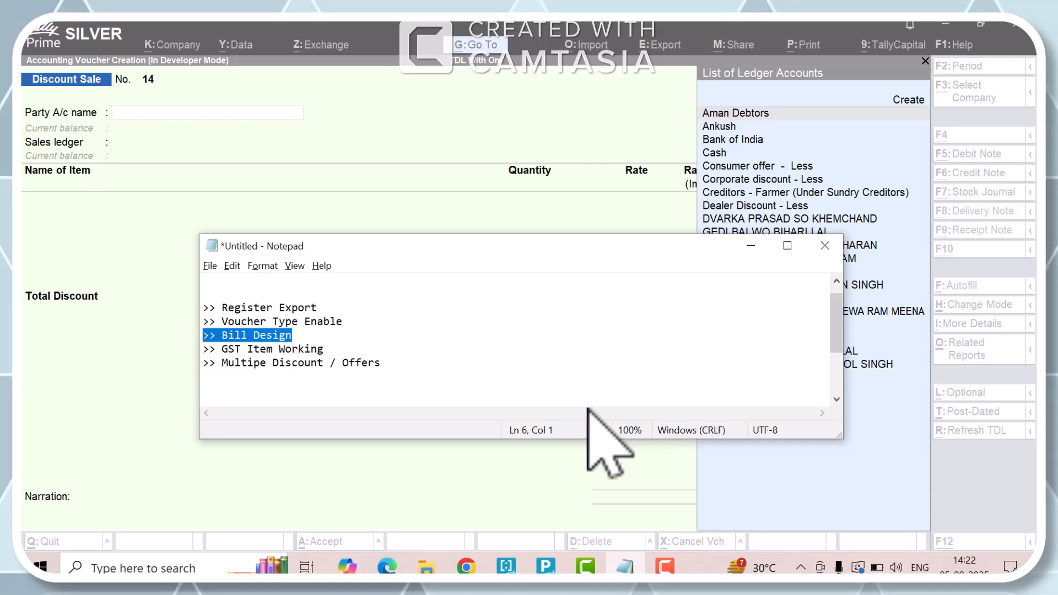
pyautogui.press('Down')
pyautogui.hotkey('shift', 'End')
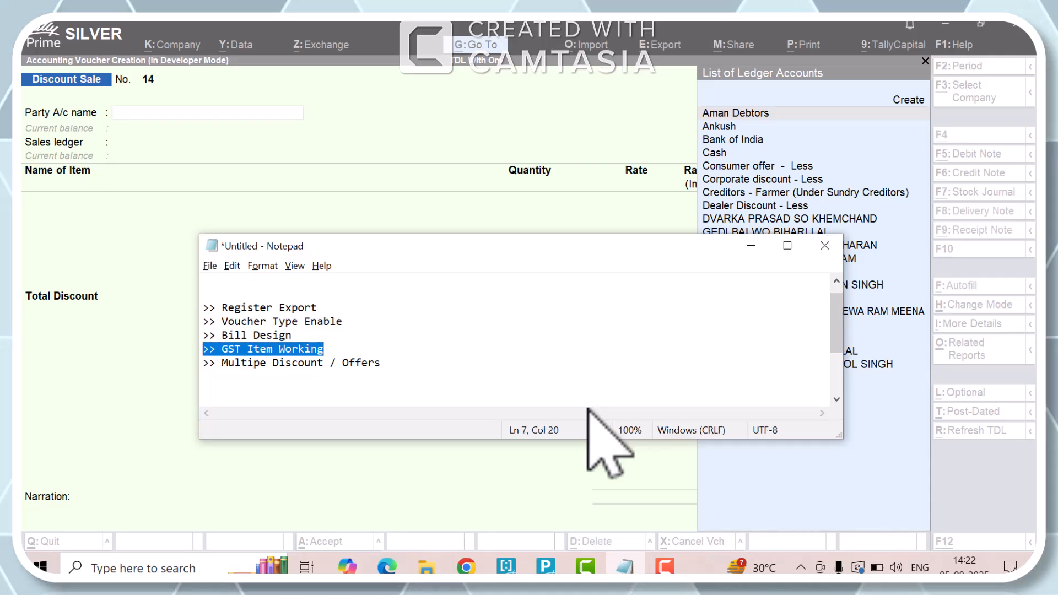
pyautogui.press('Down')
pyautogui.press('Home')
pyautogui.hotkey('shift', 'End')
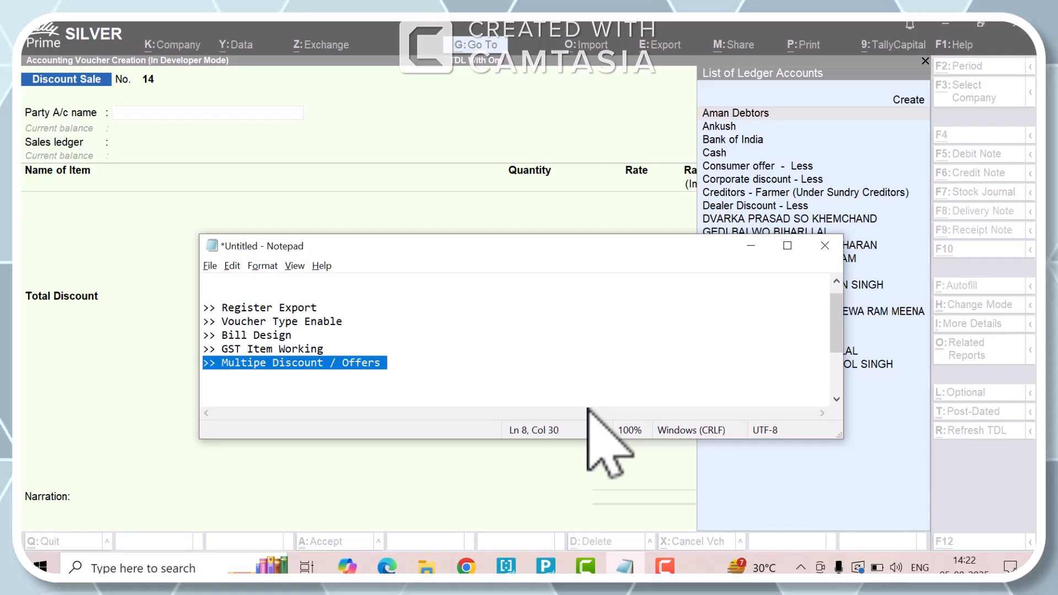
# - Highlight the Register Export line at the start of the Notepad feature list
pyautogui.press('Up')
pyautogui.press('Up')
pyautogui.press('Up')
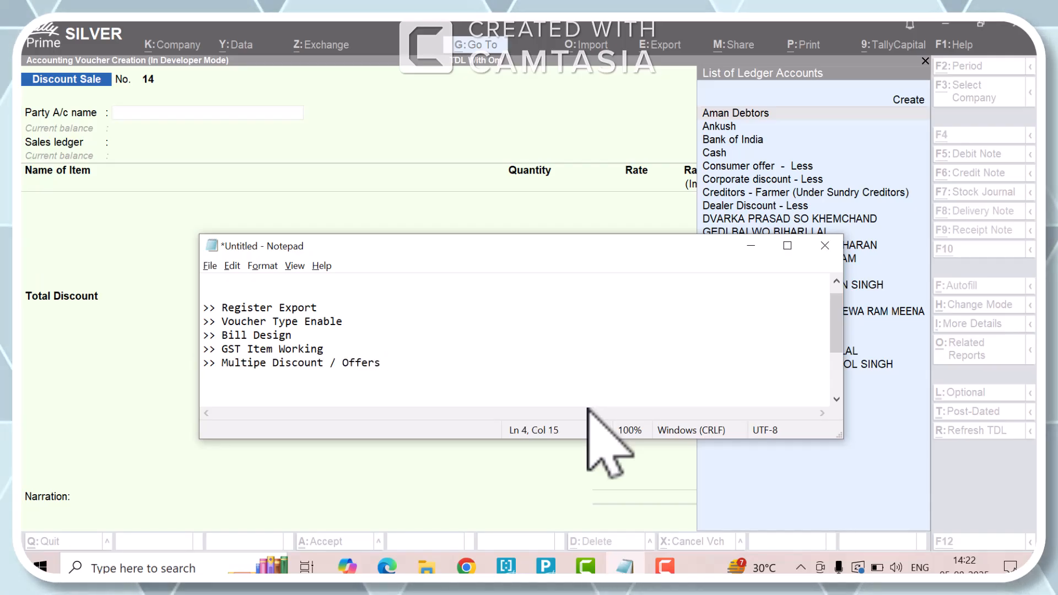
pyautogui.press('End')
pyautogui.hotkey('shift', 'Home')
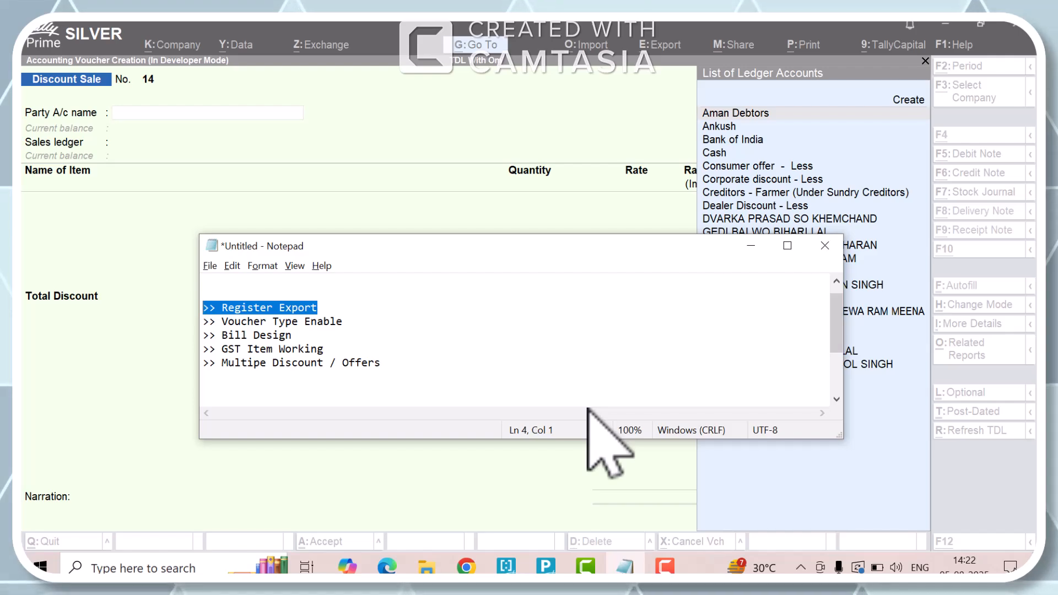
# - Return to TallyPrime and print the saved Discount Sale voucher to a PDF named test Ledger Dis in Downloads
pyautogui.hotkey('alt', 'Tab')
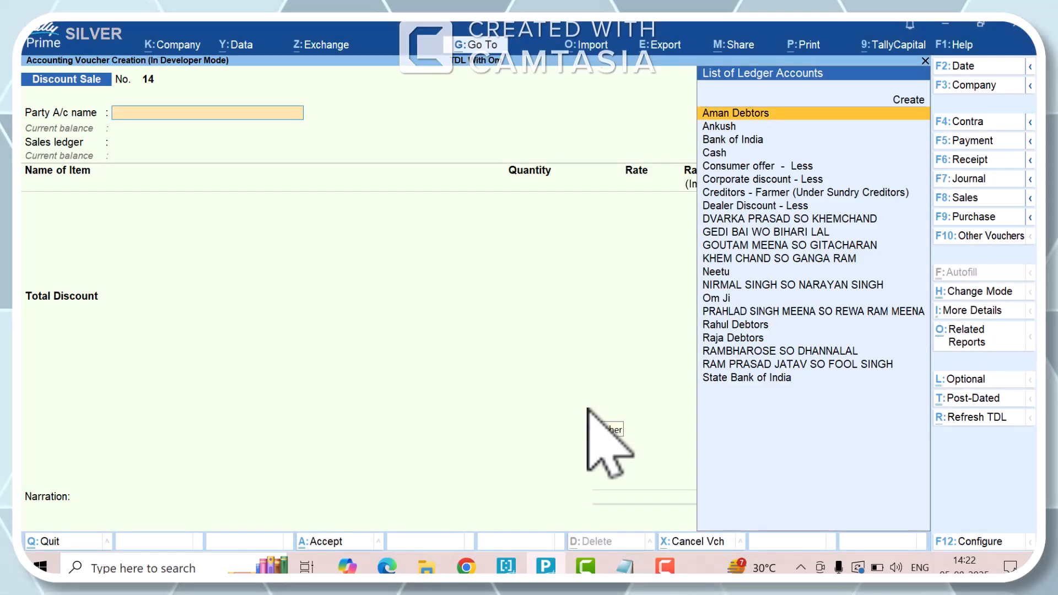
pyautogui.press('pageup')
pyautogui.hotkey('ctrl', 'p')
pyautogui.press('Return')
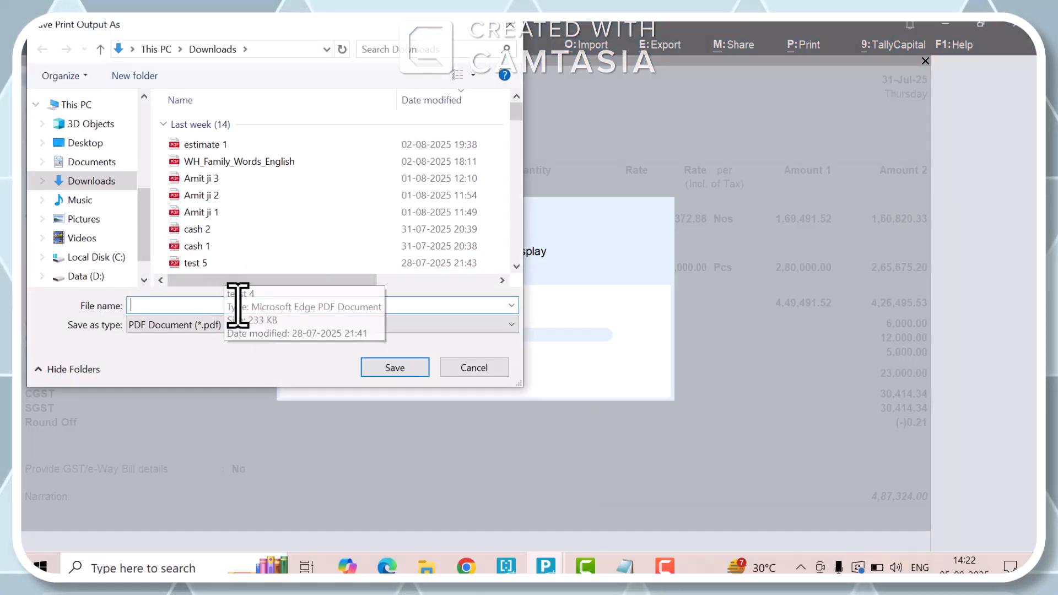
pyautogui.write('test ')
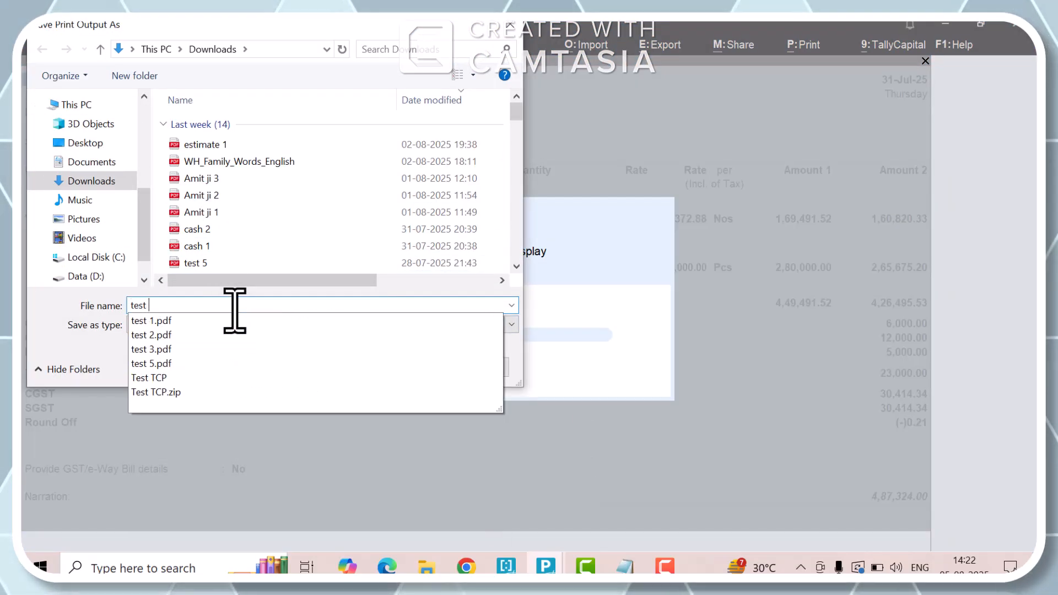
pyautogui.write('Ledger Dis')
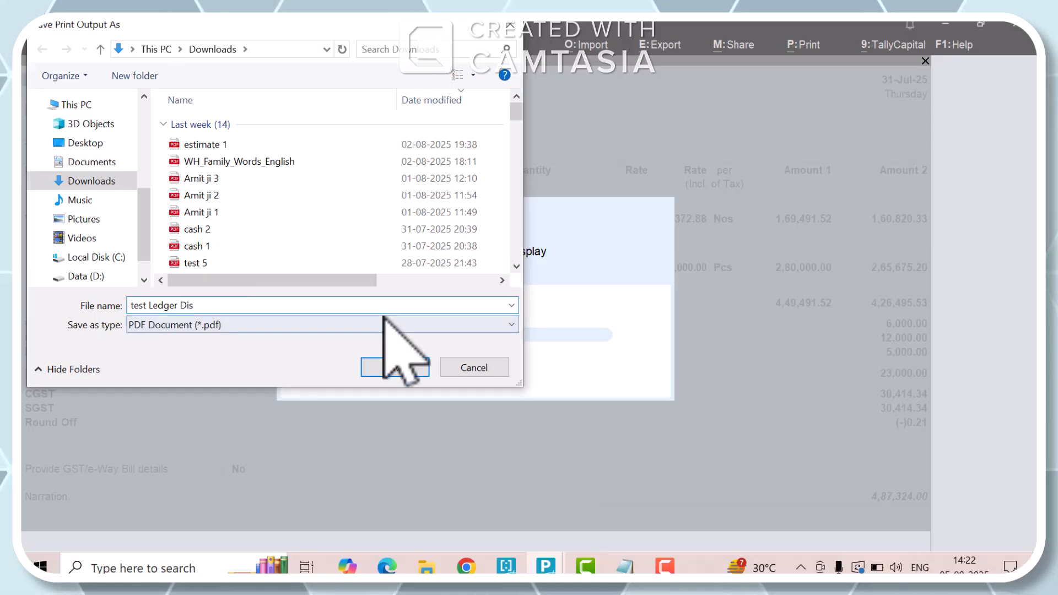
pyautogui.click(395, 367)
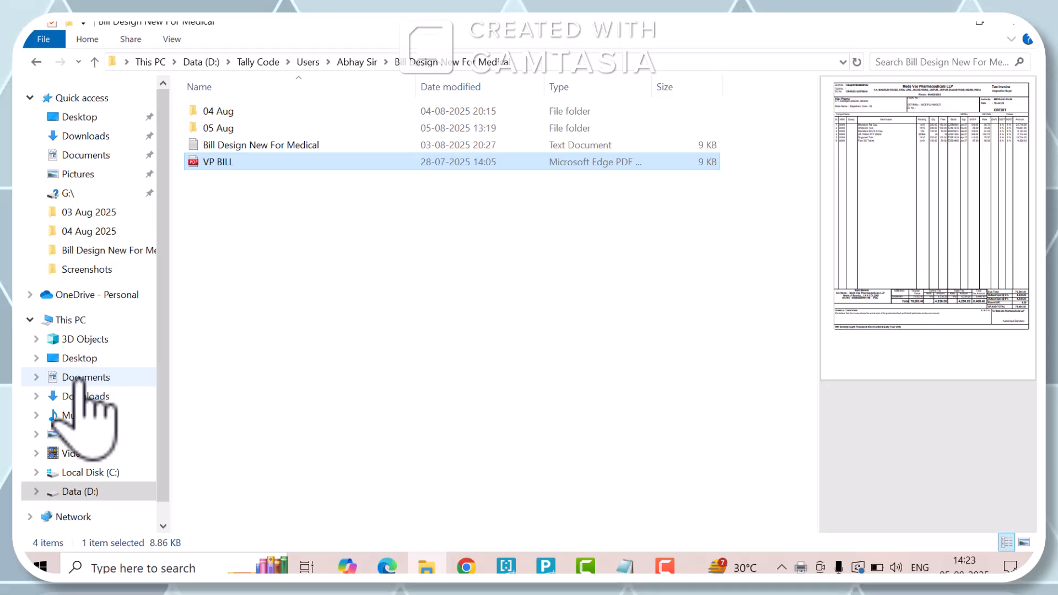
# - Switch to File Explorer and open the test Ledger Dis PDF from the Downloads folder
pyautogui.click(88, 396)
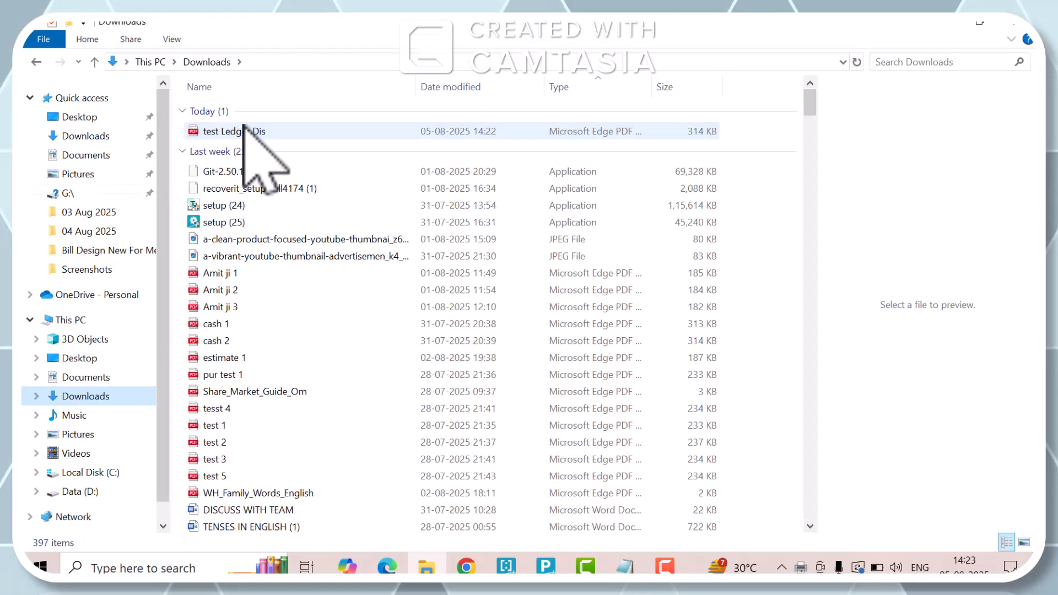
pyautogui.click(257, 132)
pyautogui.doubleClick(257, 132)
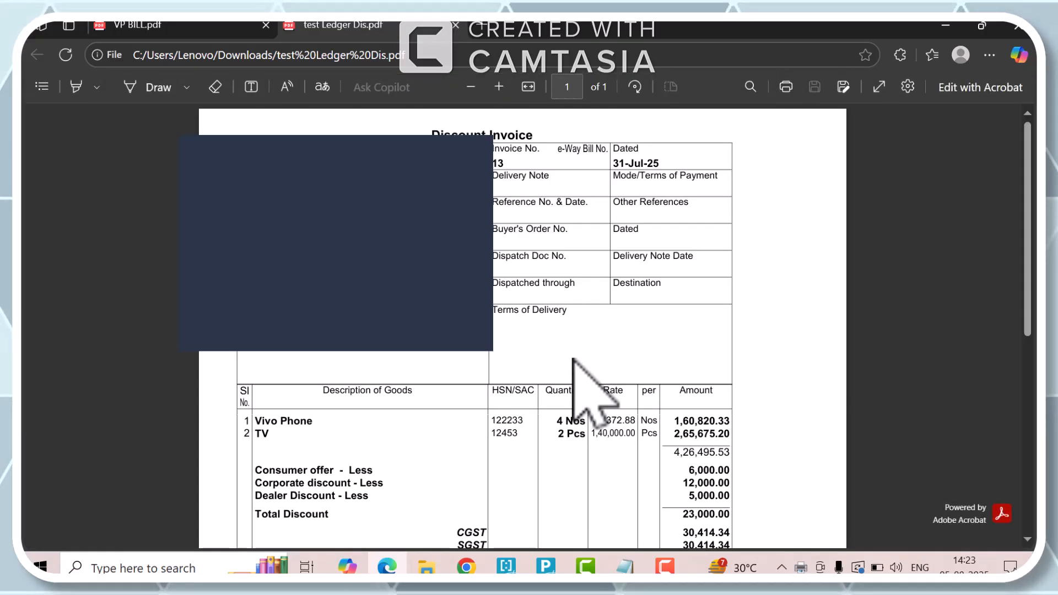
# - Examine the discount and tax lines in the PDF invoice, and return to TallyPrime, leaving the voucher for the Gateway of Tally
pyautogui.scroll(-3, 574, 359)
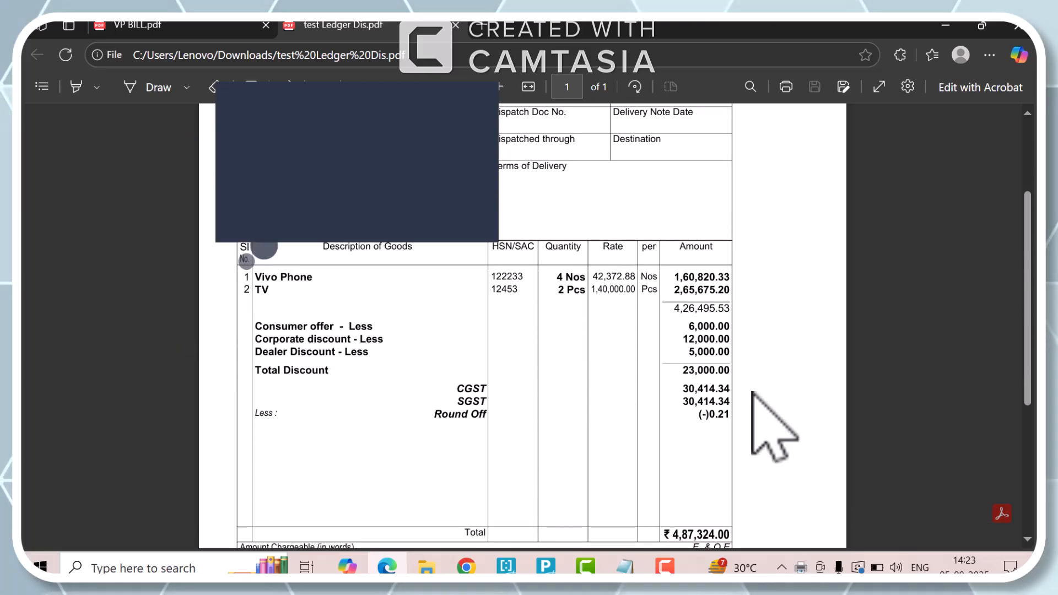
pyautogui.hotkey('alt', 'Tab')
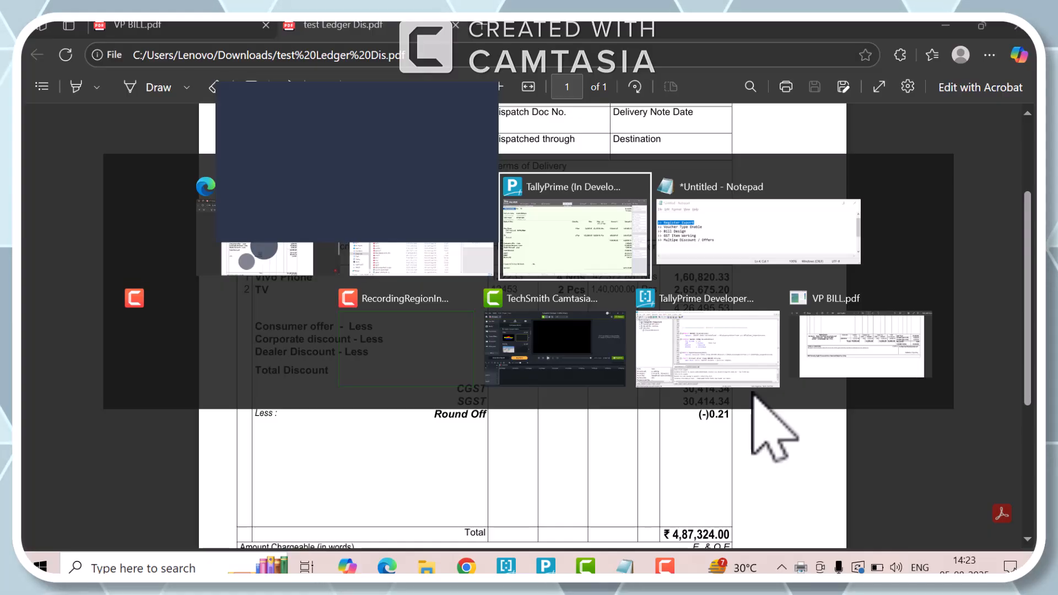
pyautogui.press('Escape')
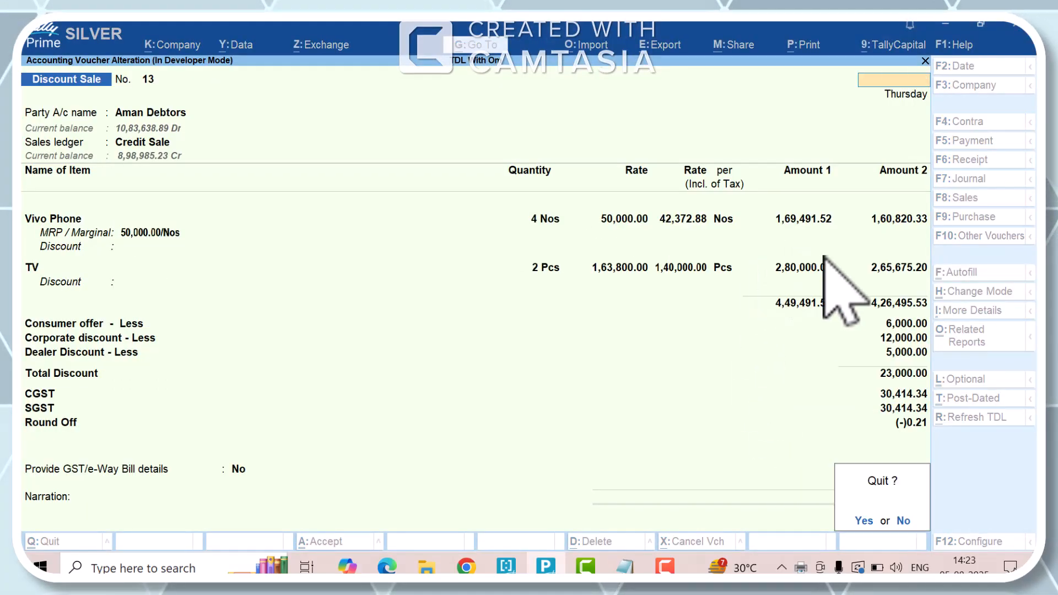
pyautogui.press('y')
pyautogui.press('Escape')
pyautogui.press('y')
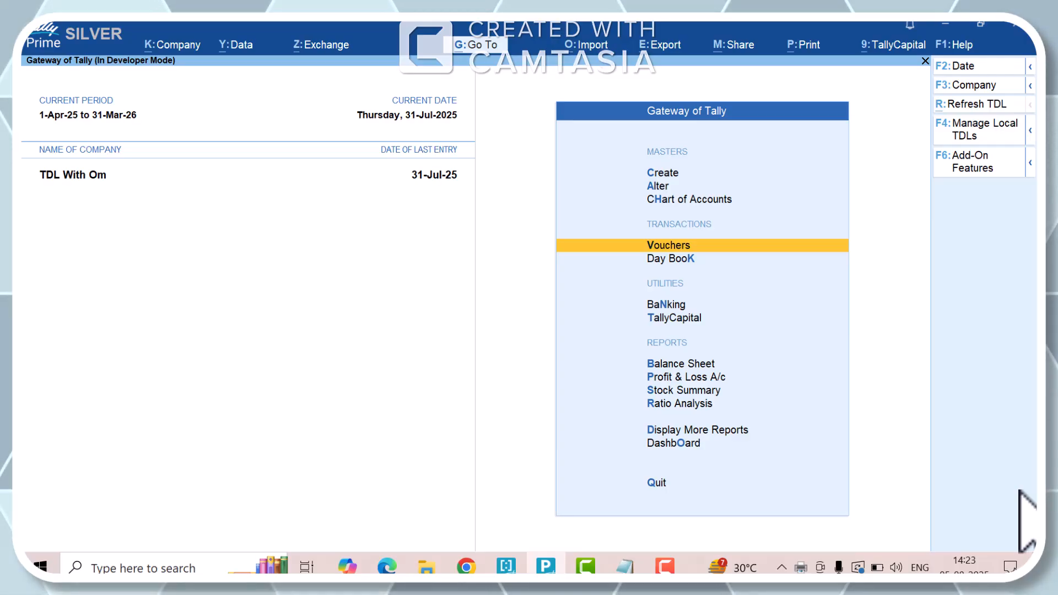
pyautogui.press('Escape')
pyautogui.press('Escape')
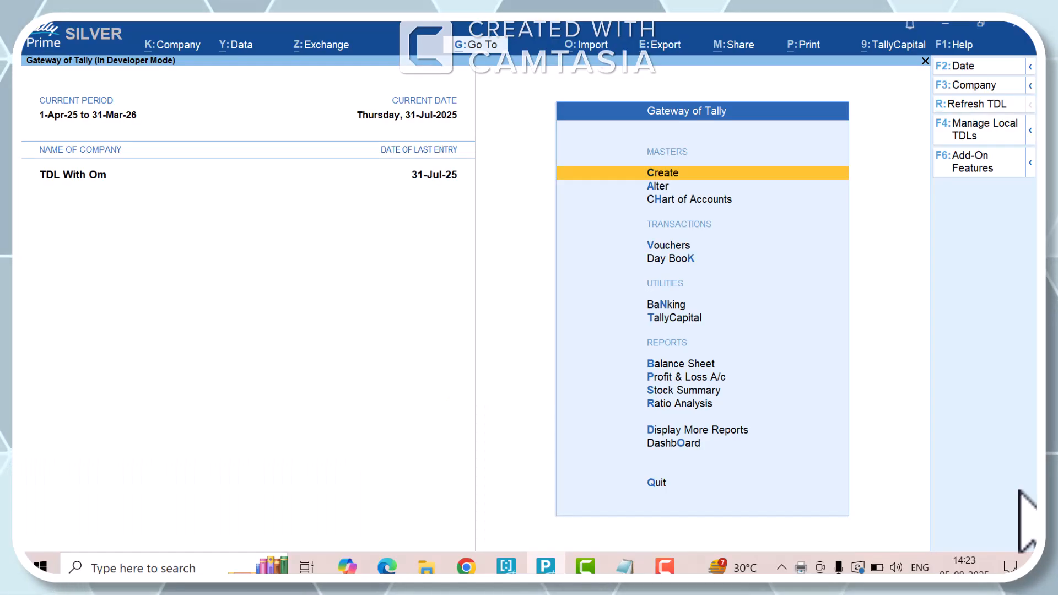
# - Open the July 2025 list of all sales vouchers from the Sales Register
pyautogui.press('d')
pyautogui.press('a')
pyautogui.press('s')
pyautogui.press('Return')
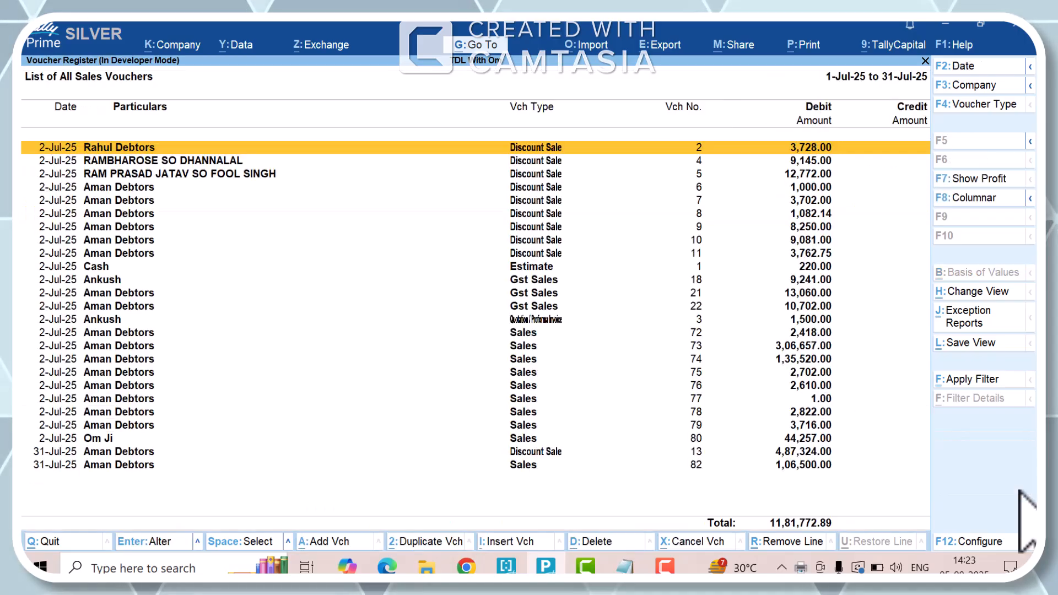
# - Look through the July sales vouchers in the register from the first entry to the last and back
pyautogui.press('Down')
pyautogui.press('Up')
pyautogui.press('Down')
pyautogui.press('Up')
pyautogui.press('Down')
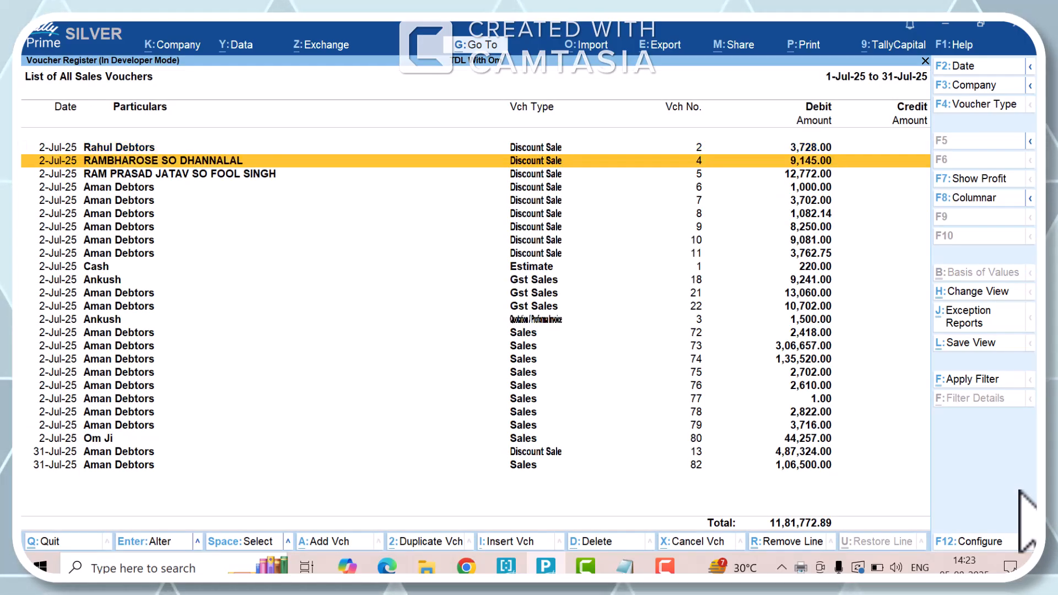
pyautogui.press('Up')
pyautogui.press('Down')
pyautogui.press('Down')
pyautogui.press('Down')
pyautogui.press('Down')
pyautogui.press('Down')
pyautogui.press('Down')
pyautogui.press('Down')
pyautogui.press('Down')
pyautogui.press('Down')
pyautogui.press('Down')
pyautogui.press('Down')
pyautogui.press('Down')
pyautogui.press('Down')
pyautogui.press('Down')
pyautogui.press('Down')
pyautogui.press('Down')
pyautogui.press('Down')
pyautogui.press('Down')
pyautogui.press('Down')
pyautogui.press('Down')
pyautogui.press('Down')
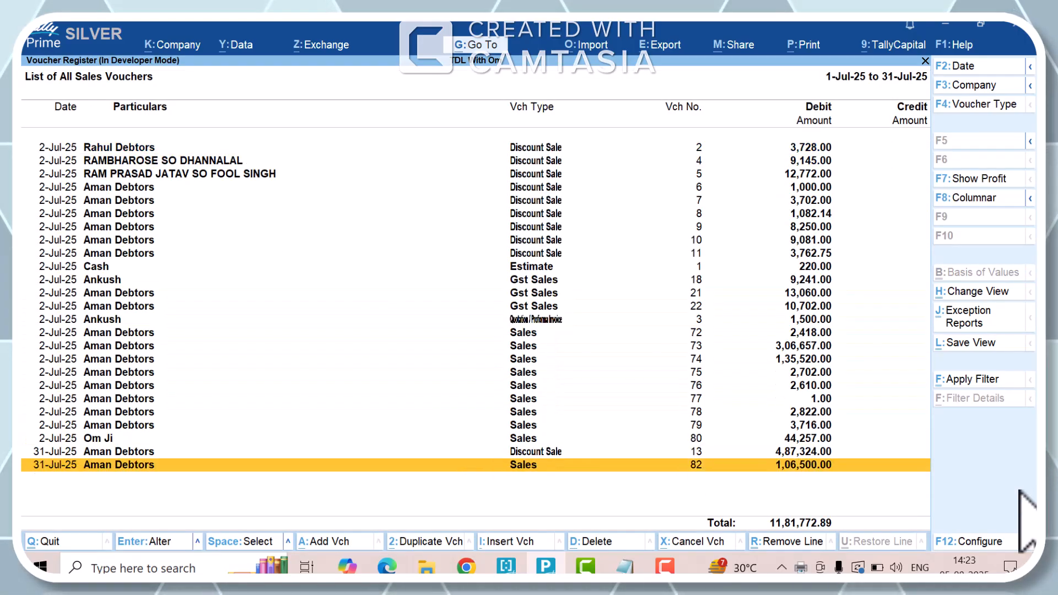
pyautogui.press('Up')
pyautogui.press('Up')
pyautogui.press('Up')
pyautogui.press('Up')
pyautogui.press('Up')
pyautogui.press('Up')
pyautogui.press('Up')
pyautogui.press('Up')
pyautogui.press('Up')
pyautogui.press('Up')
pyautogui.press('Up')
pyautogui.press('Up')
pyautogui.press('Up')
pyautogui.press('Up')
pyautogui.press('Up')
pyautogui.press('Up')
pyautogui.press('Up')
pyautogui.press('Up')
pyautogui.press('Up')
pyautogui.press('Up')
pyautogui.press('Up')
pyautogui.press('Up')
pyautogui.press('Up')
pyautogui.press('Up')
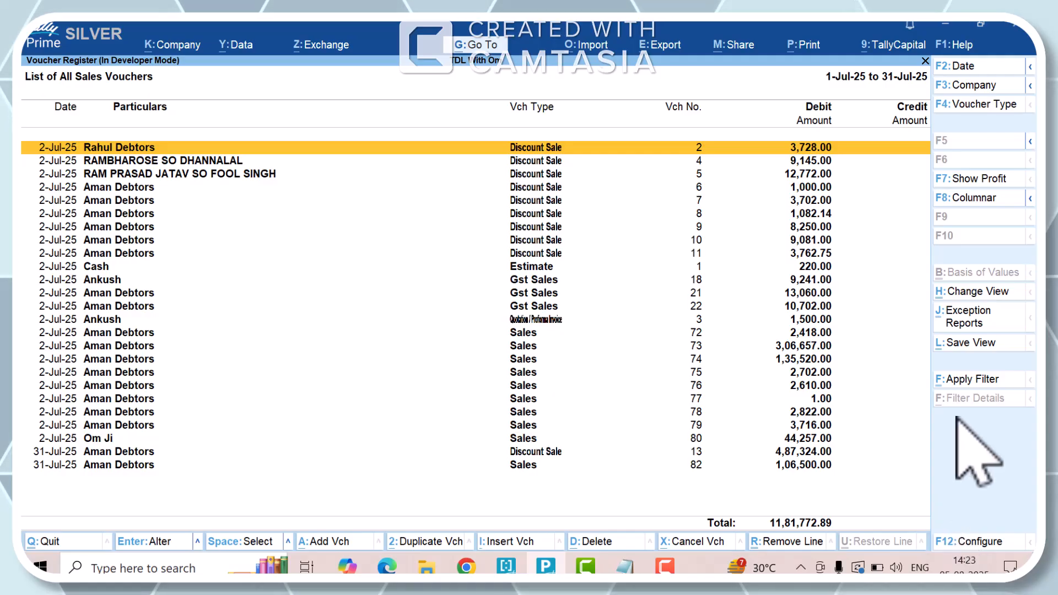
# - Configure the voucher register with Show Discounts Ledgers set to Yes
pyautogui.click(966, 543)
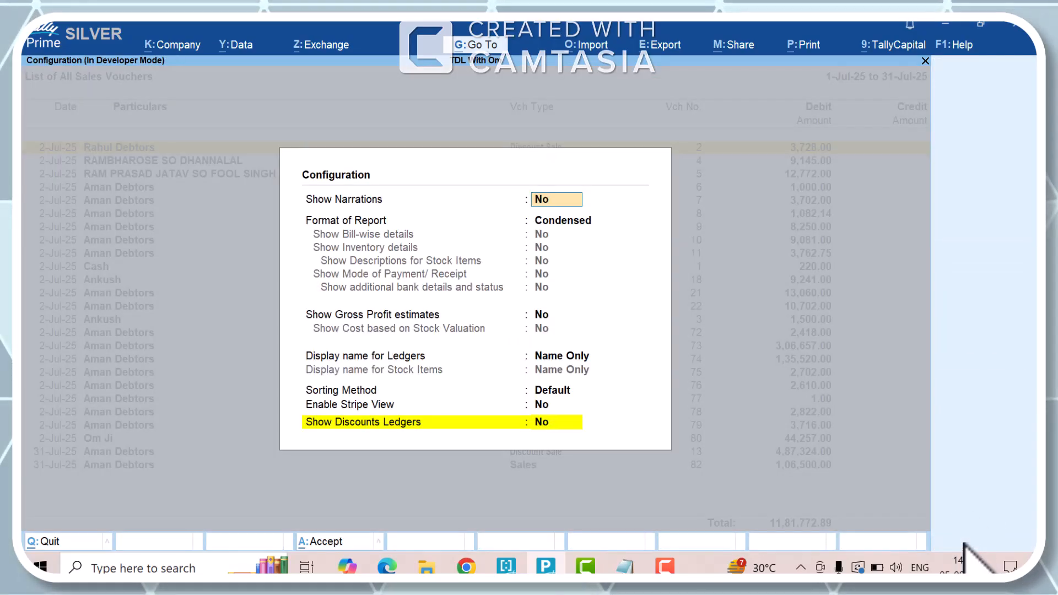
pyautogui.click(420, 428)
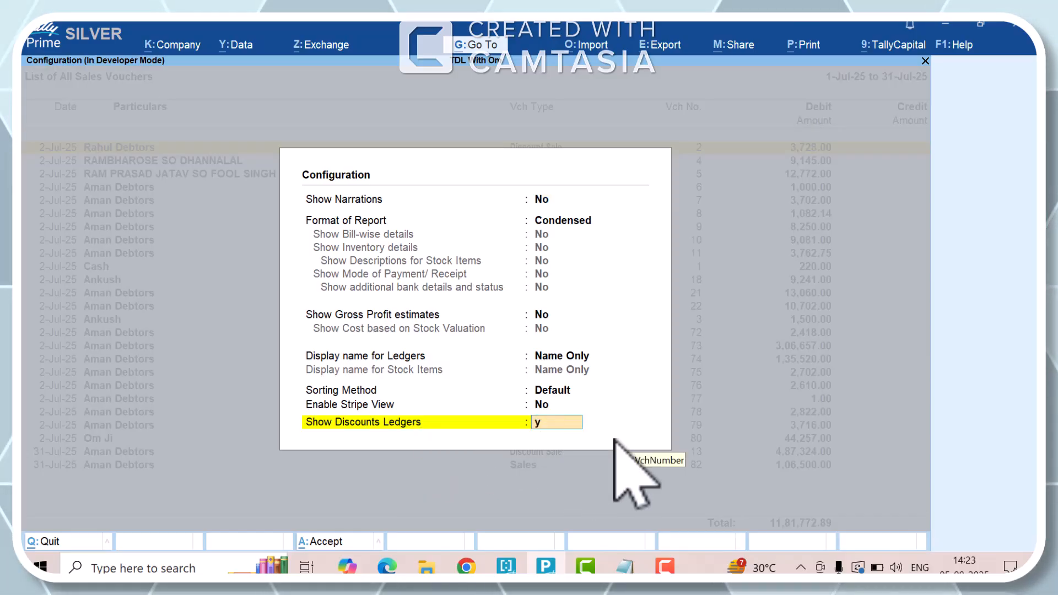
pyautogui.press('Return')
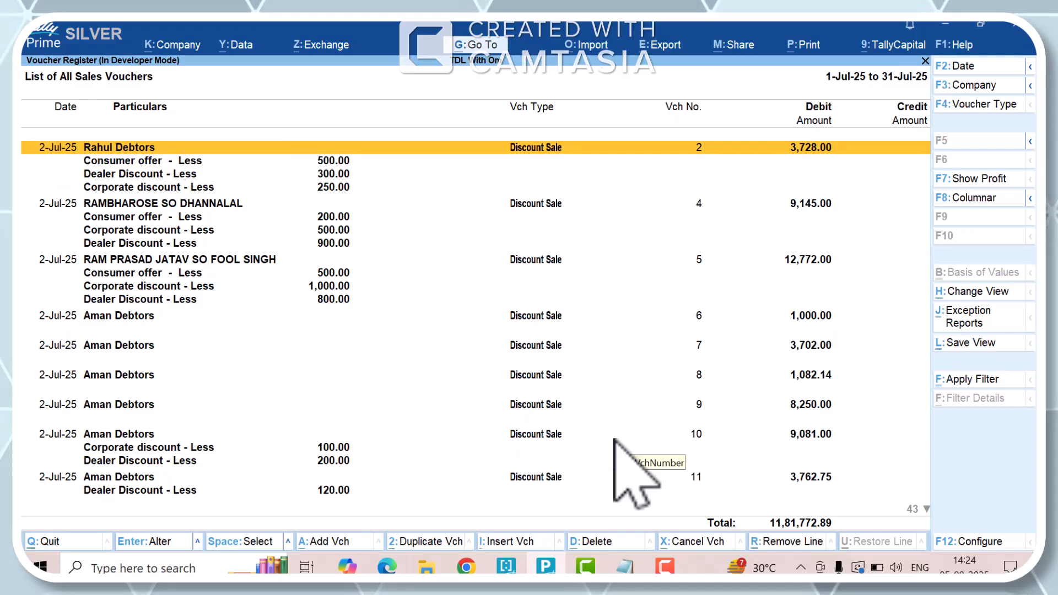
# - Examine the discount ledger lines listed under the vouchers through to the end of the register
pyautogui.press('Down')
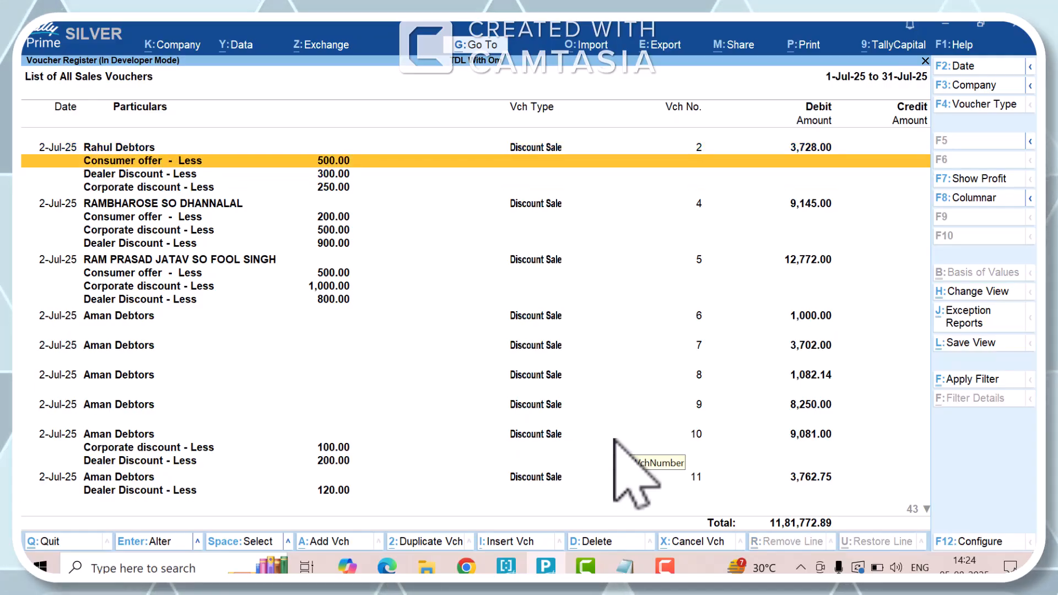
pyautogui.press('Up')
pyautogui.press('Down')
pyautogui.press('Down')
pyautogui.press('Down')
pyautogui.press('Up')
pyautogui.press('Up')
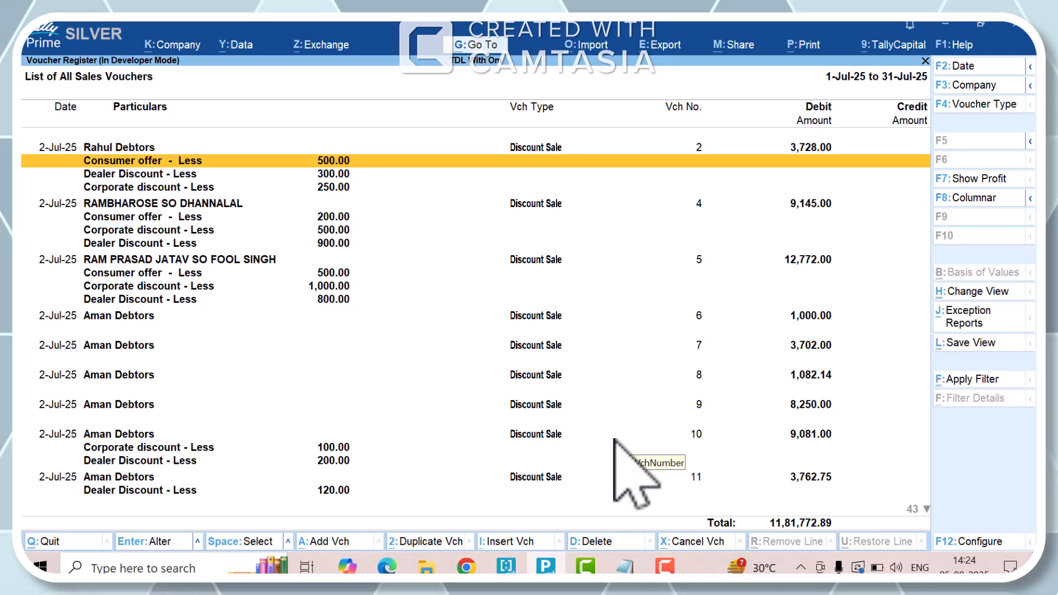
pyautogui.press('Down')
pyautogui.press('Down')
pyautogui.press('Down')
pyautogui.press('Down')
pyautogui.press('Down')
pyautogui.press('Down')
pyautogui.press('Down')
pyautogui.press('Down')
pyautogui.press('Down')
pyautogui.press('Down')
pyautogui.press('Down')
pyautogui.press('Down')
pyautogui.press('Down')
pyautogui.press('Down')
pyautogui.press('Down')
pyautogui.press('Down')
pyautogui.press('Down')
pyautogui.press('Down')
pyautogui.press('Down')
pyautogui.press('Down')
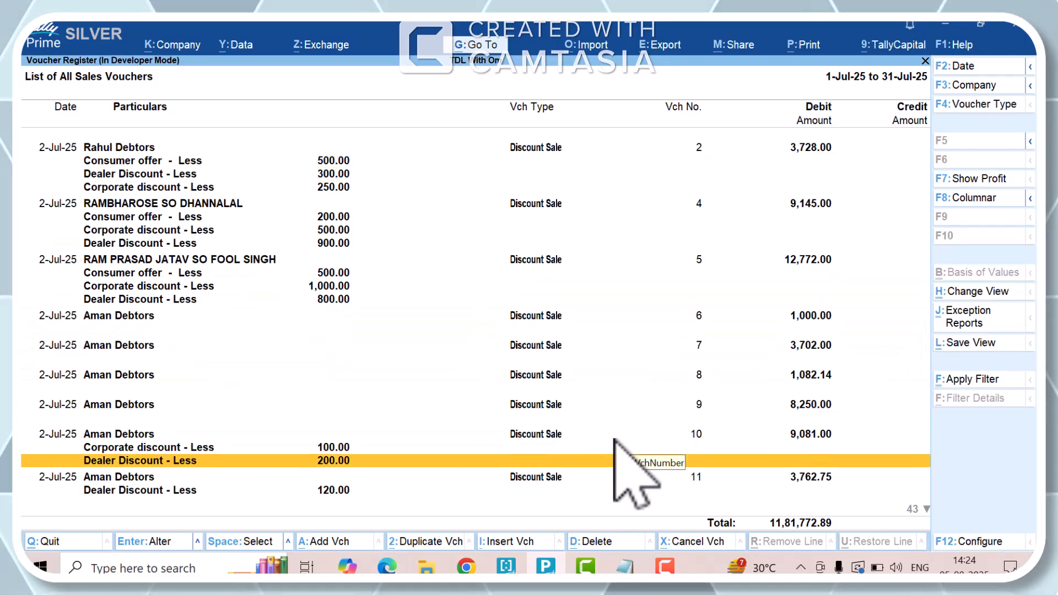
pyautogui.press('Down')
pyautogui.press('Down')
pyautogui.press('Down')
pyautogui.press('Down')
pyautogui.press('Down')
pyautogui.press('Down')
pyautogui.press('Down')
pyautogui.press('Down')
pyautogui.press('Down')
pyautogui.press('Down')
pyautogui.press('Down')
pyautogui.press('Down')
pyautogui.press('Down')
pyautogui.press('Down')
pyautogui.press('Down')
pyautogui.press('Down')
pyautogui.press('Down')
pyautogui.press('Down')
pyautogui.press('Down')
pyautogui.press('Down')
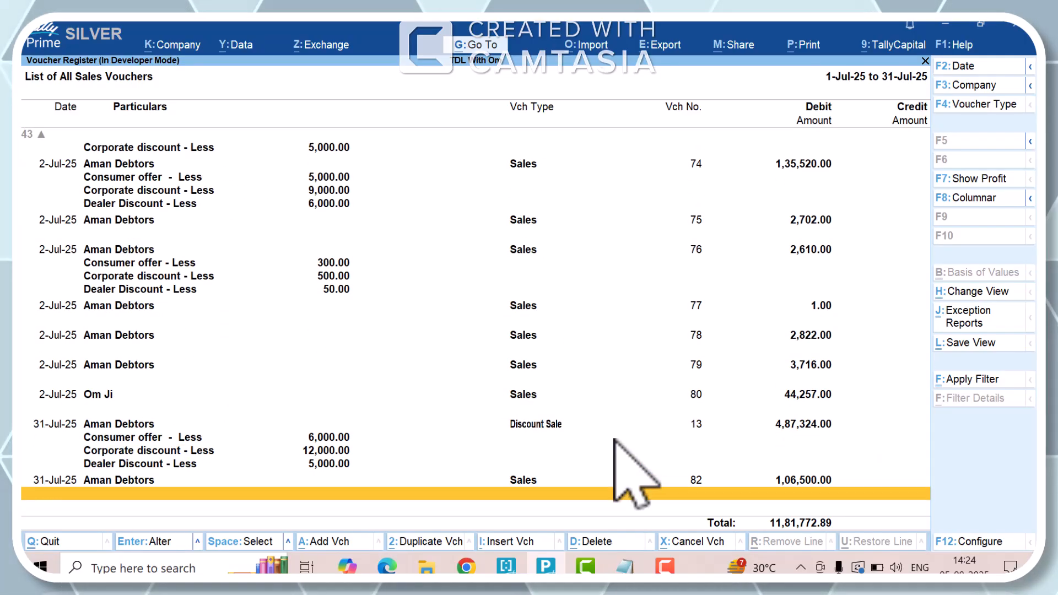
# - Examine the consumer, corporate and dealer discount lines under Discount Sale voucher 13 dated 31-Jul-25
pyautogui.press('Up')
pyautogui.press('Up')
pyautogui.press('Up')
pyautogui.press('Up')
pyautogui.press('Up')
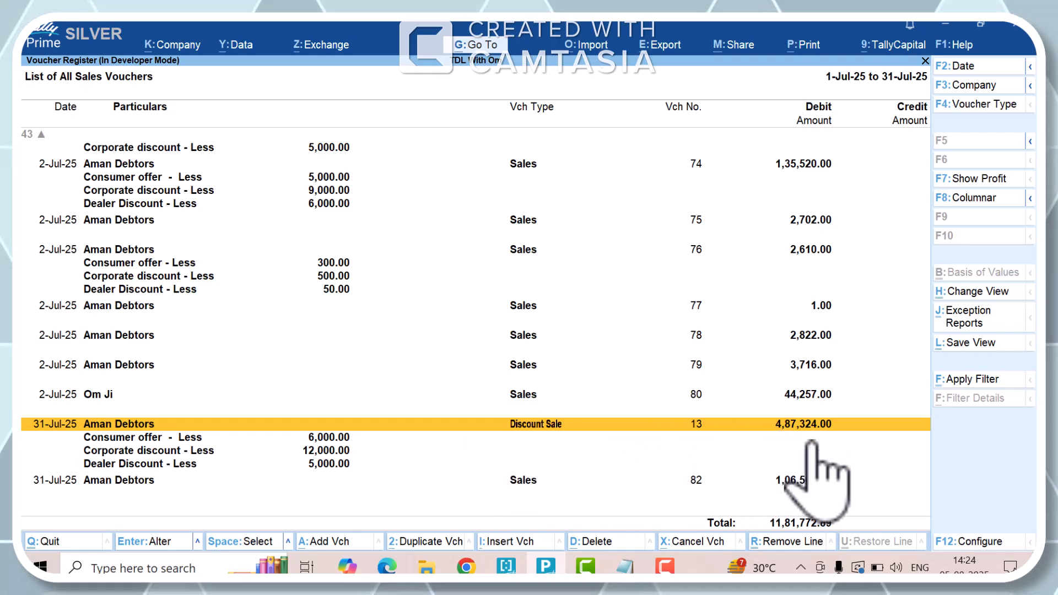
pyautogui.press('Down')
pyautogui.press('Down')
pyautogui.press('Down')
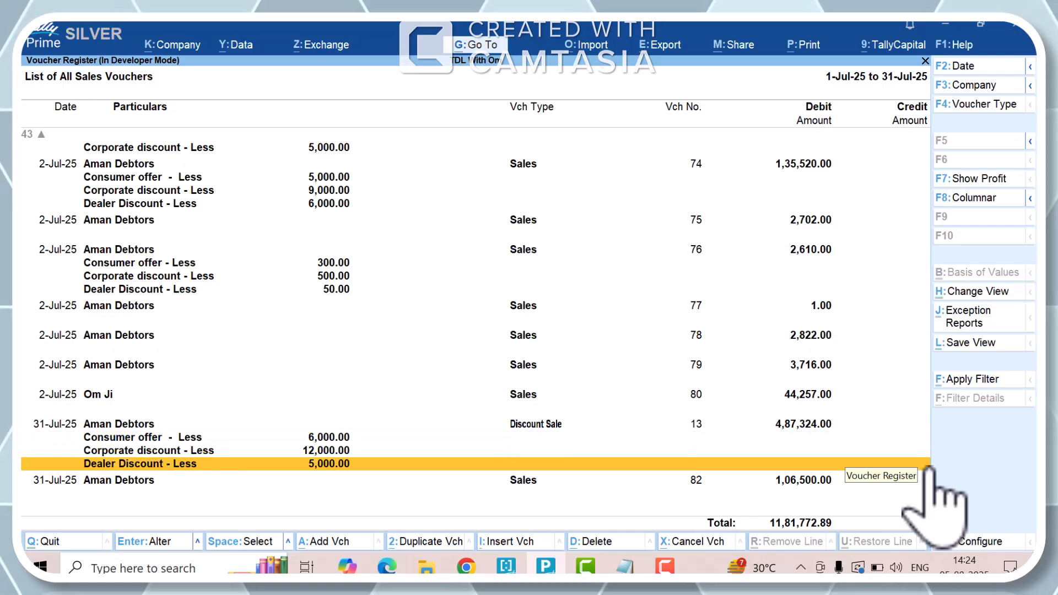
pyautogui.press('Up')
pyautogui.press('Up')
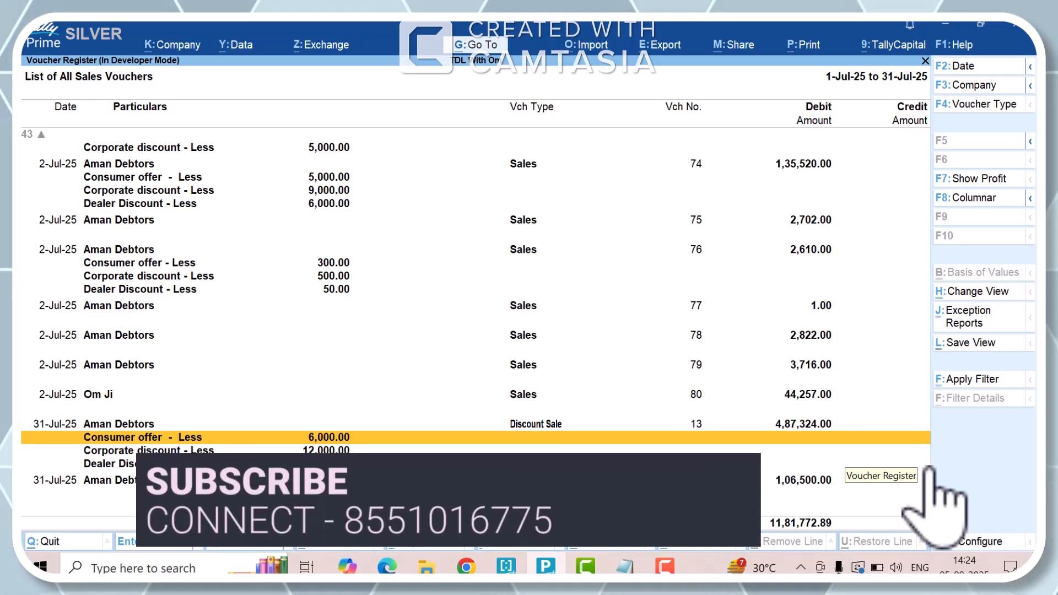
pyautogui.press('Down')
pyautogui.press('Down')
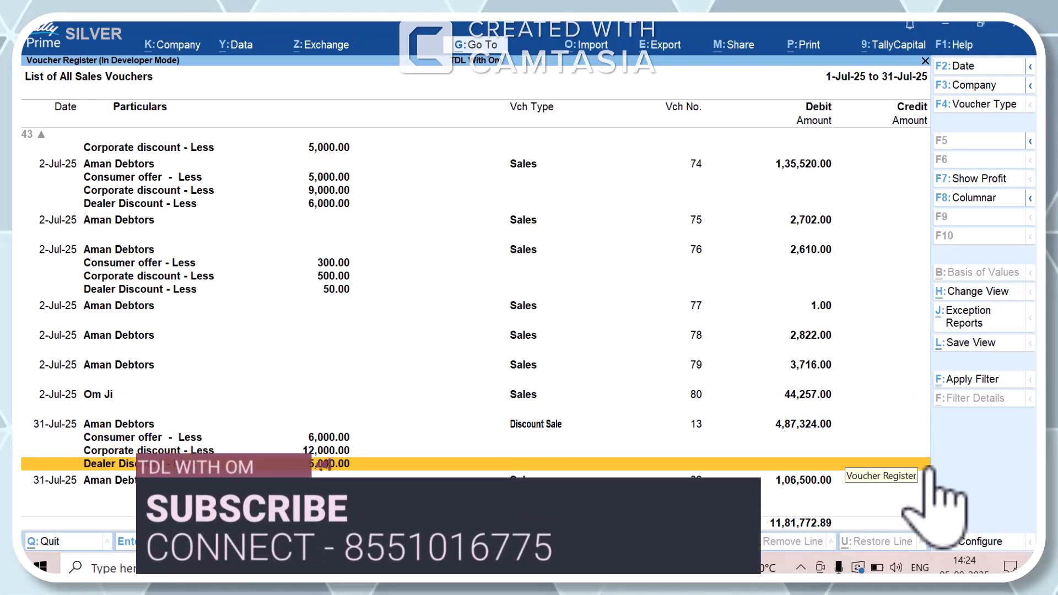